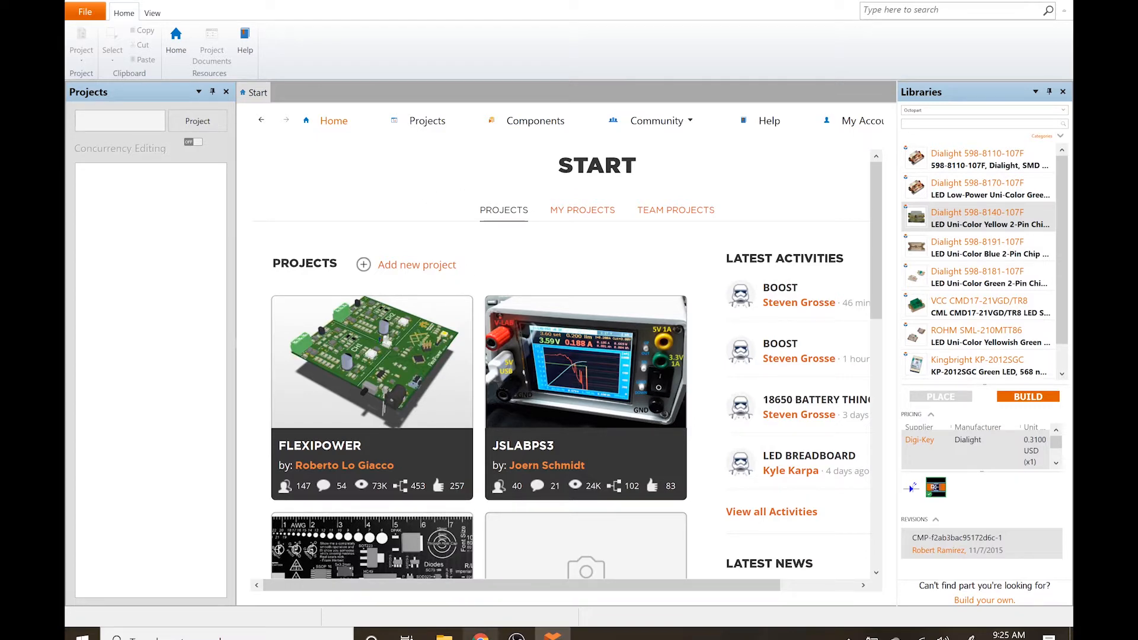
Step: Look at the CircuitMaker website in the web browser and return to the CircuitMaker application
click(480, 635)
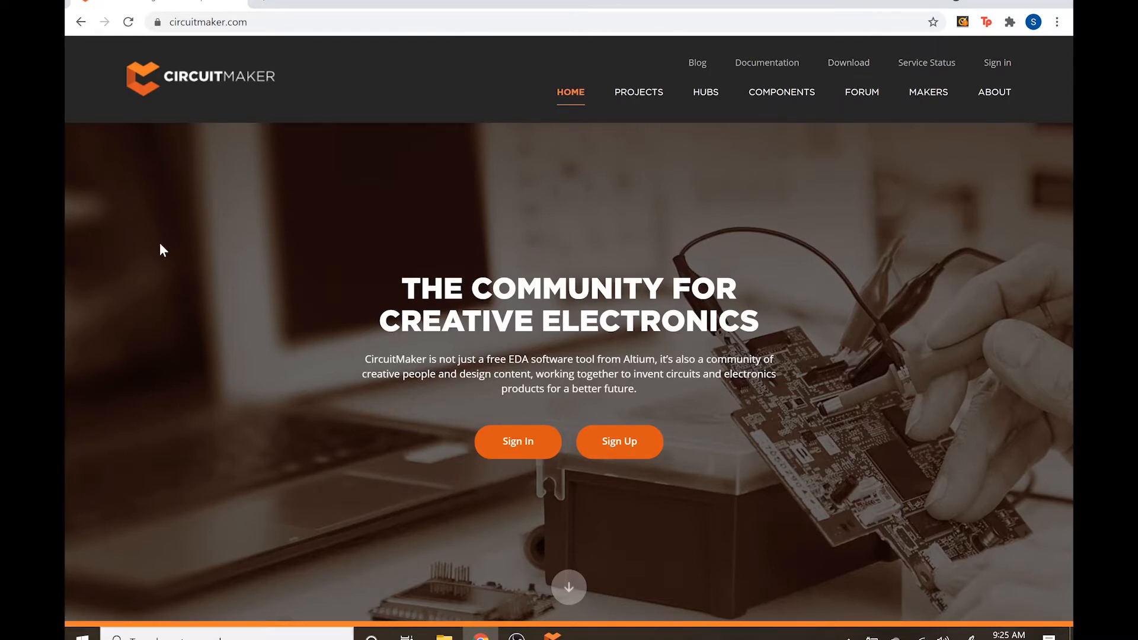
click(552, 634)
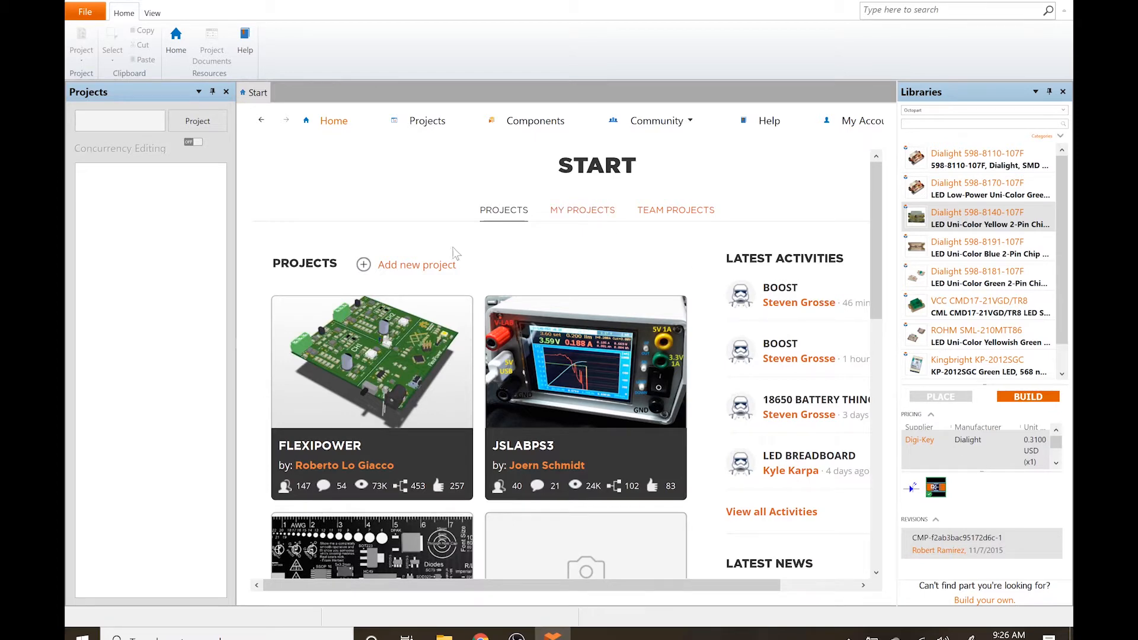
Step: Create a new project named Boost with Public access
click(423, 267)
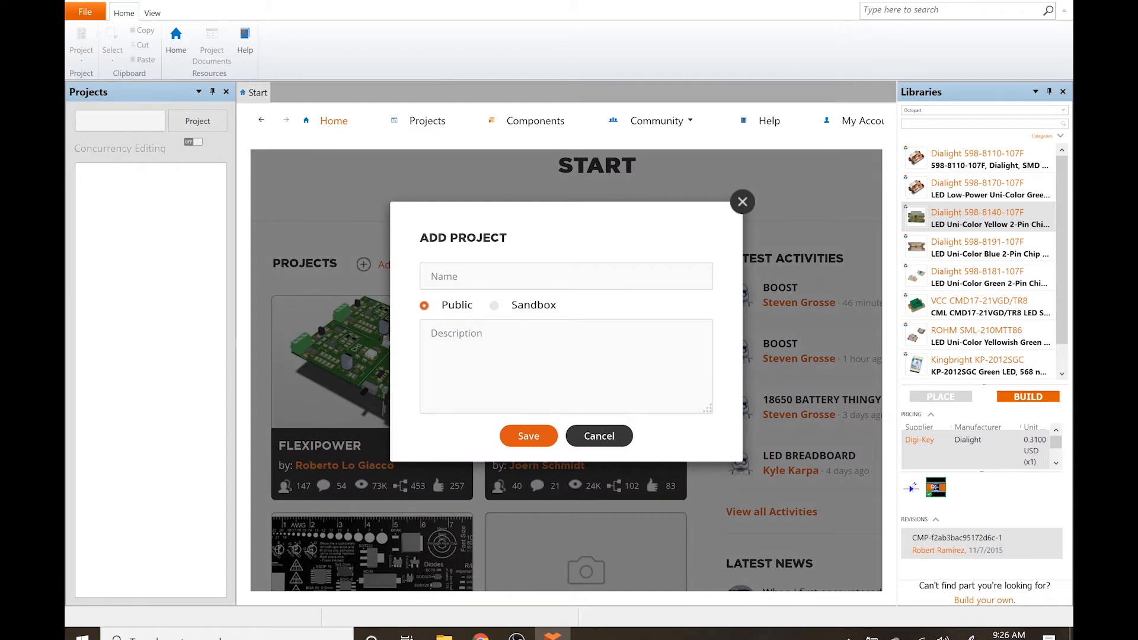
click(431, 276)
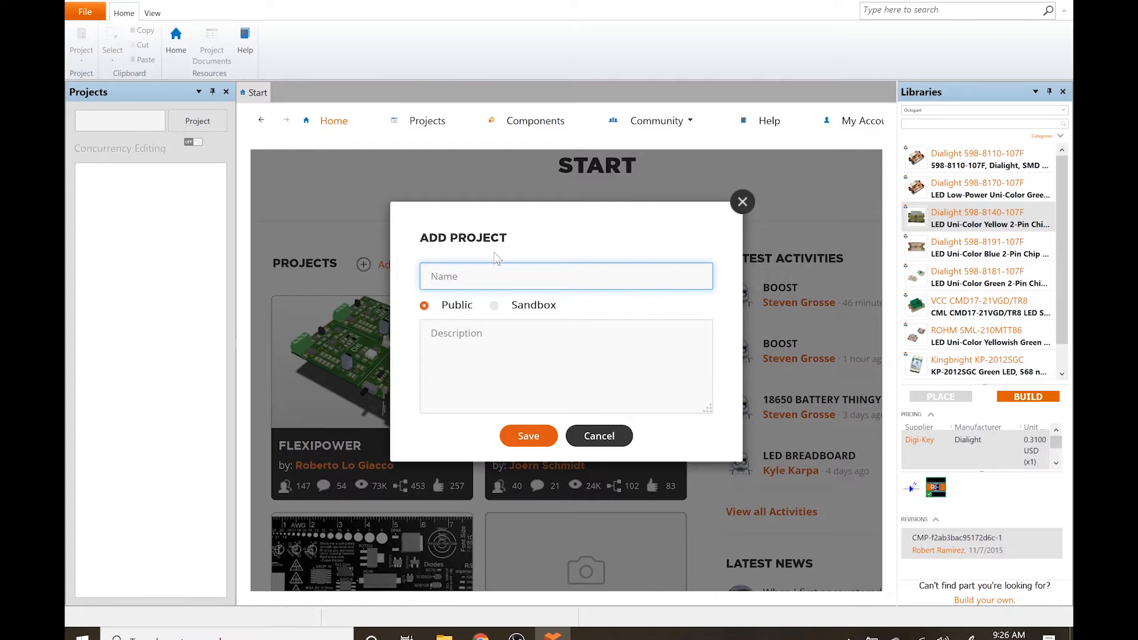
text(Boost)
click(495, 307)
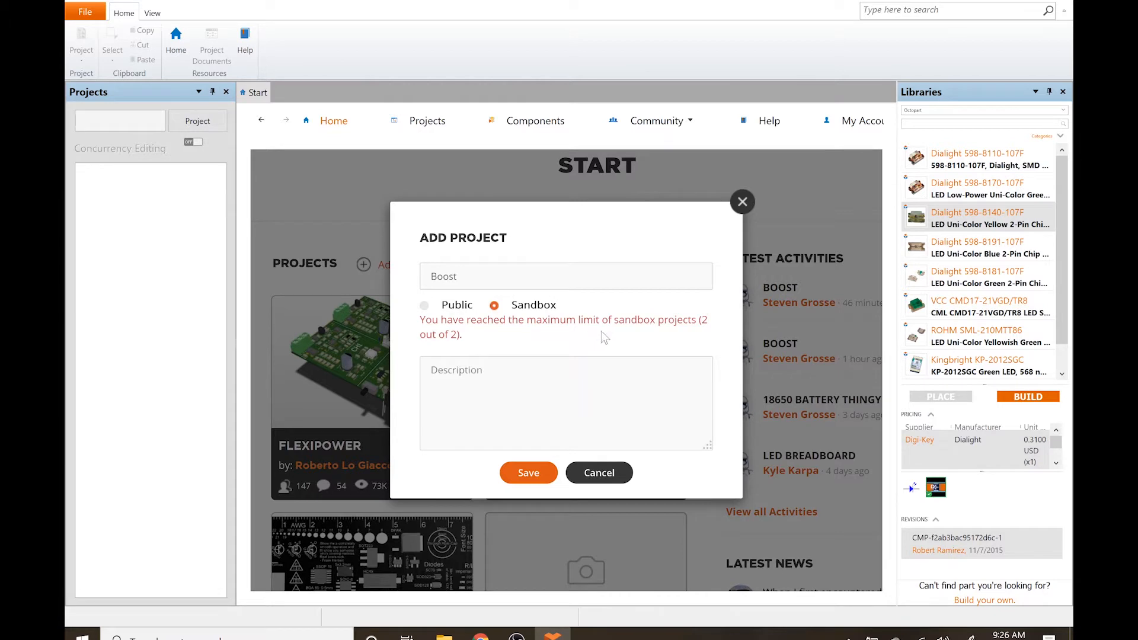
click(425, 306)
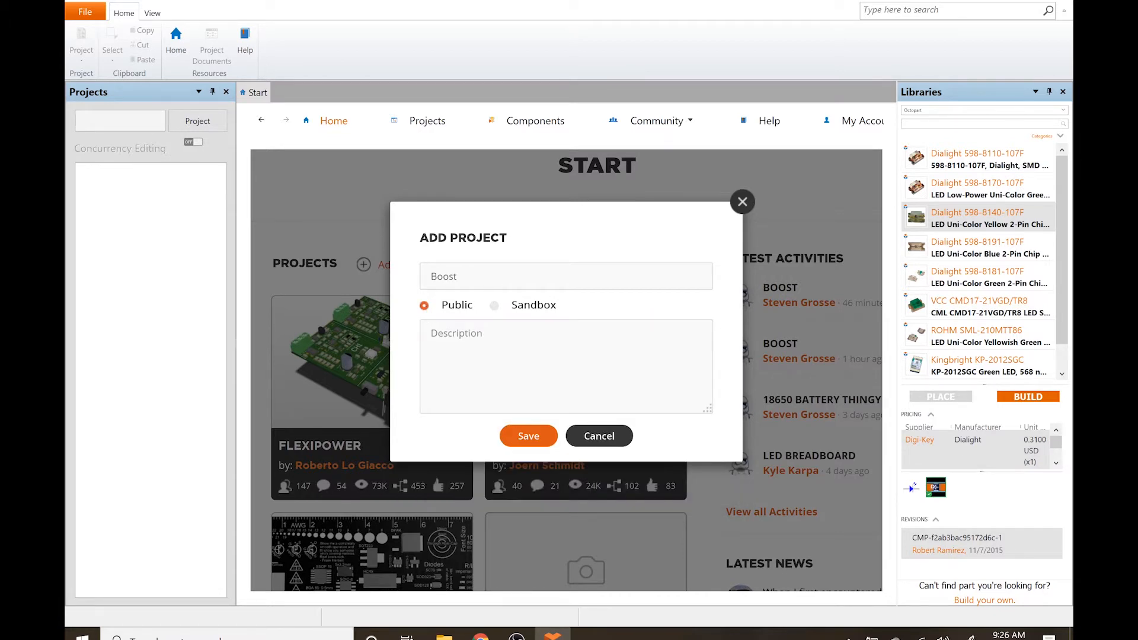
click(530, 436)
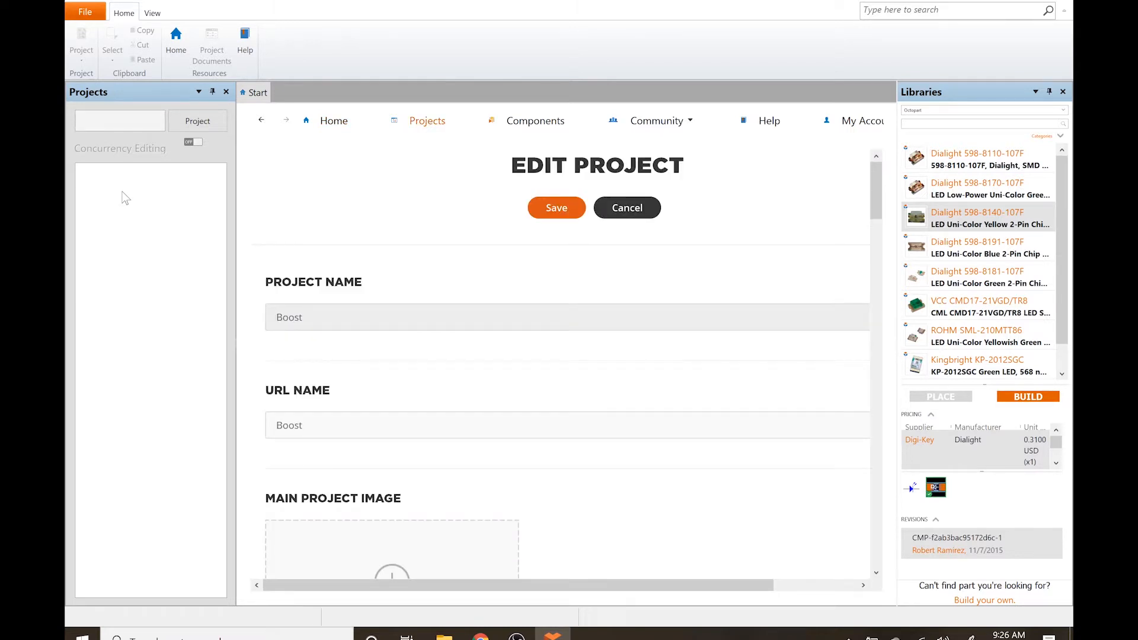
Step: Review the Boost project's settings, keep the access type Public and save the project
scroll(439, 332, down, 4)
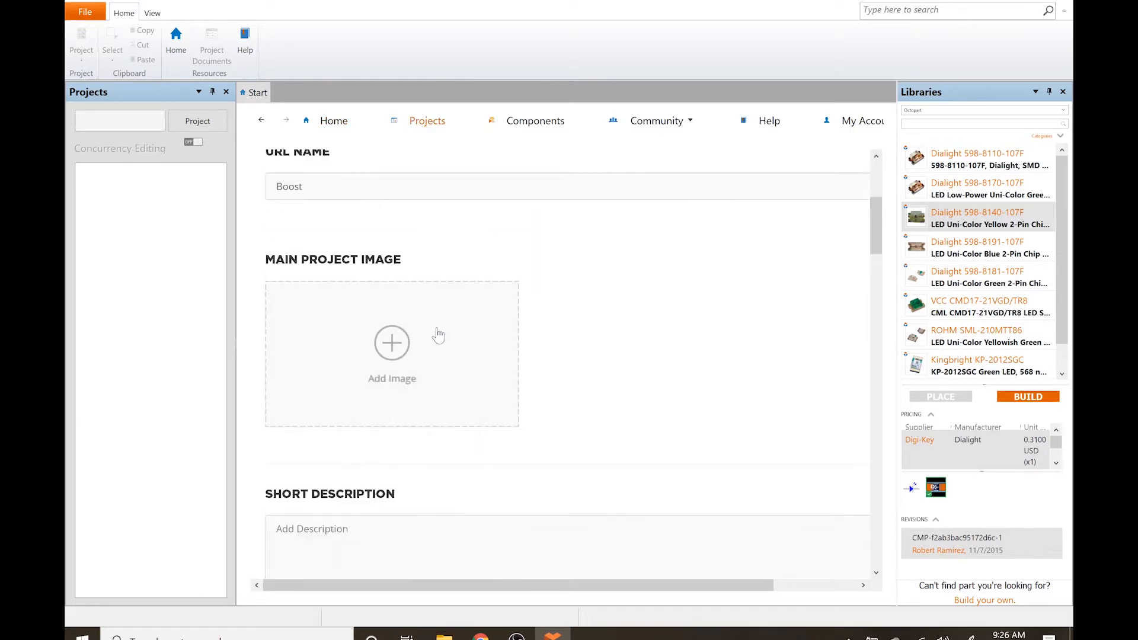
scroll(438, 332, down, 1)
scroll(467, 320, down, 3)
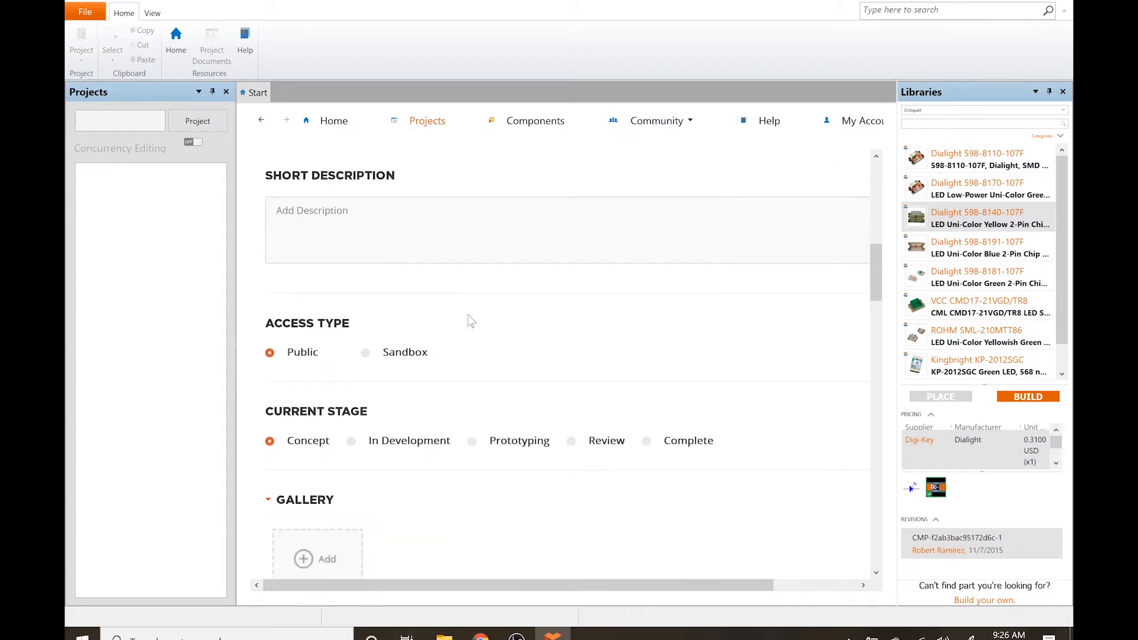
scroll(438, 331, down, 1)
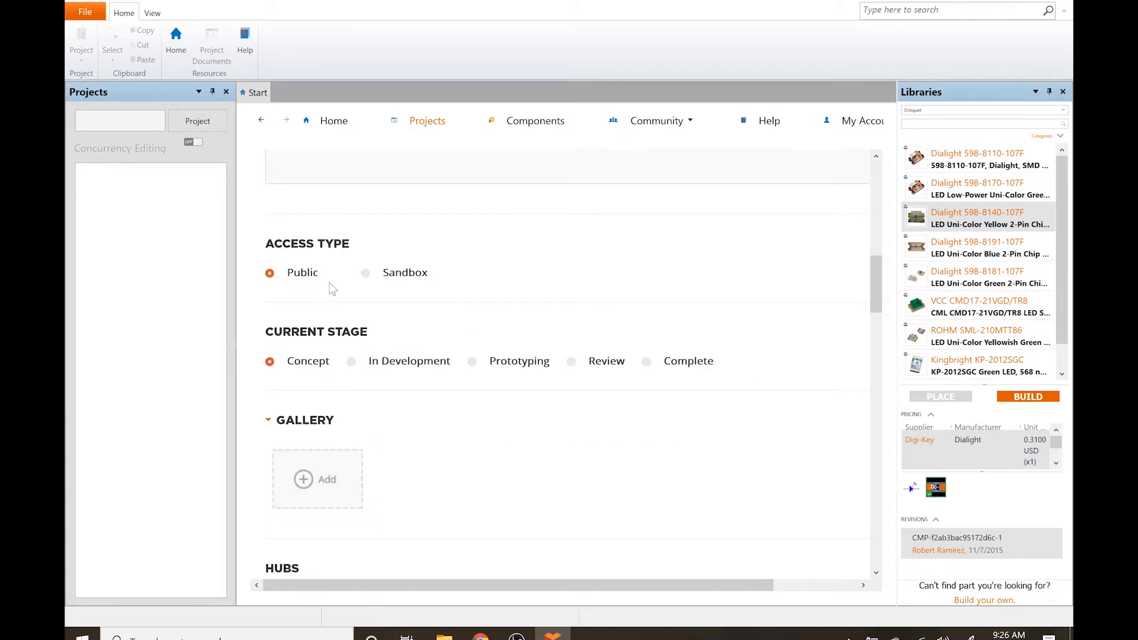
click(364, 275)
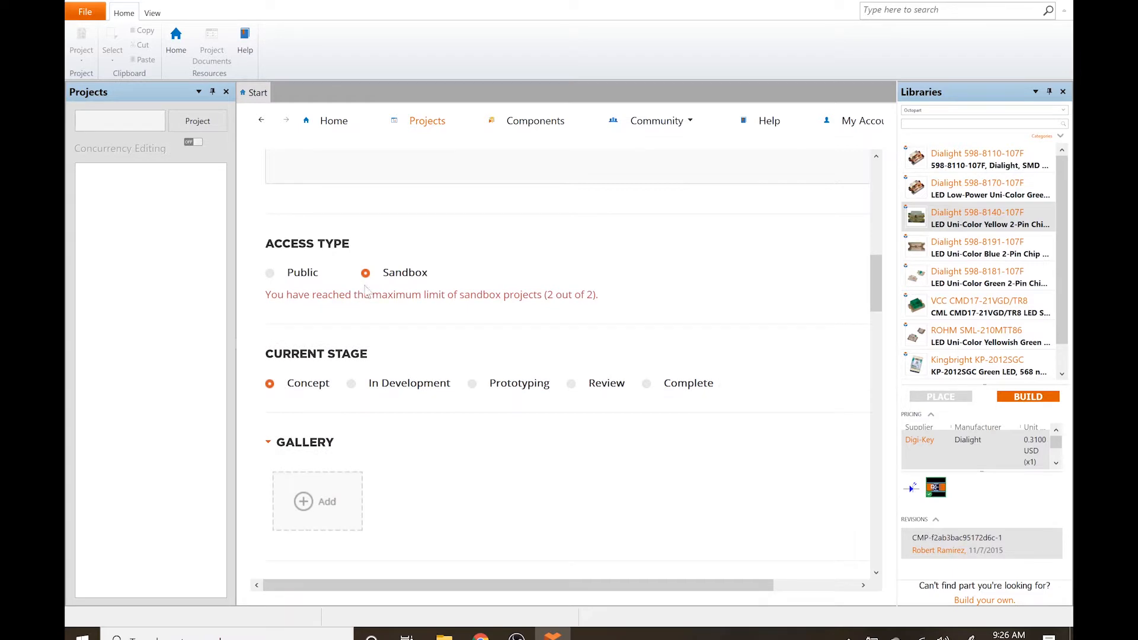
click(271, 274)
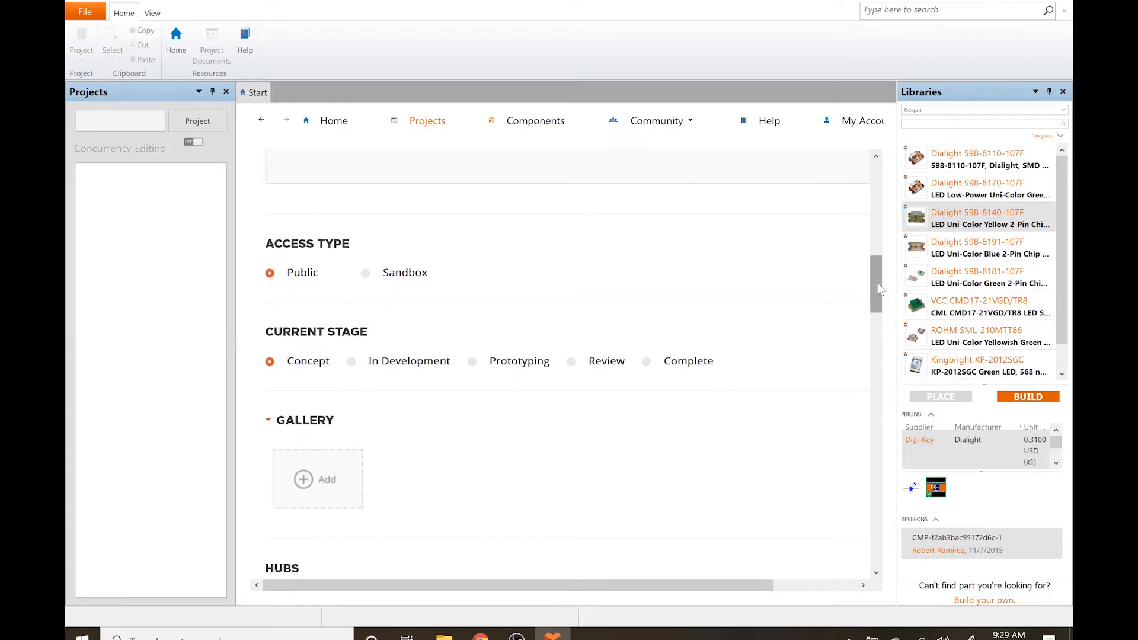
drag(876, 278, 872, 155)
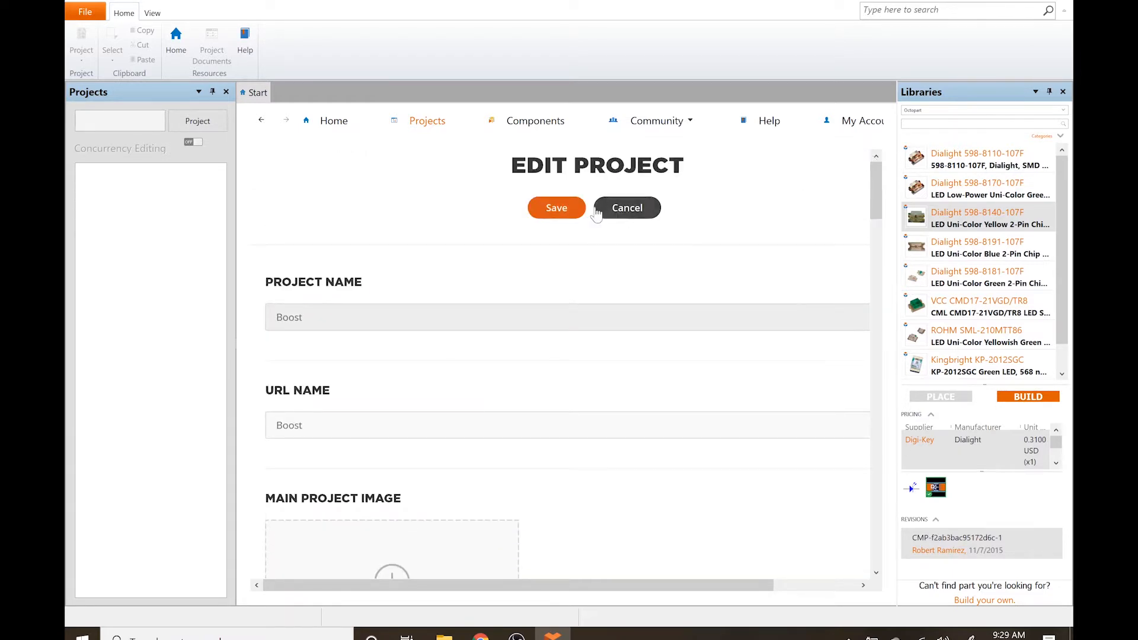
click(557, 209)
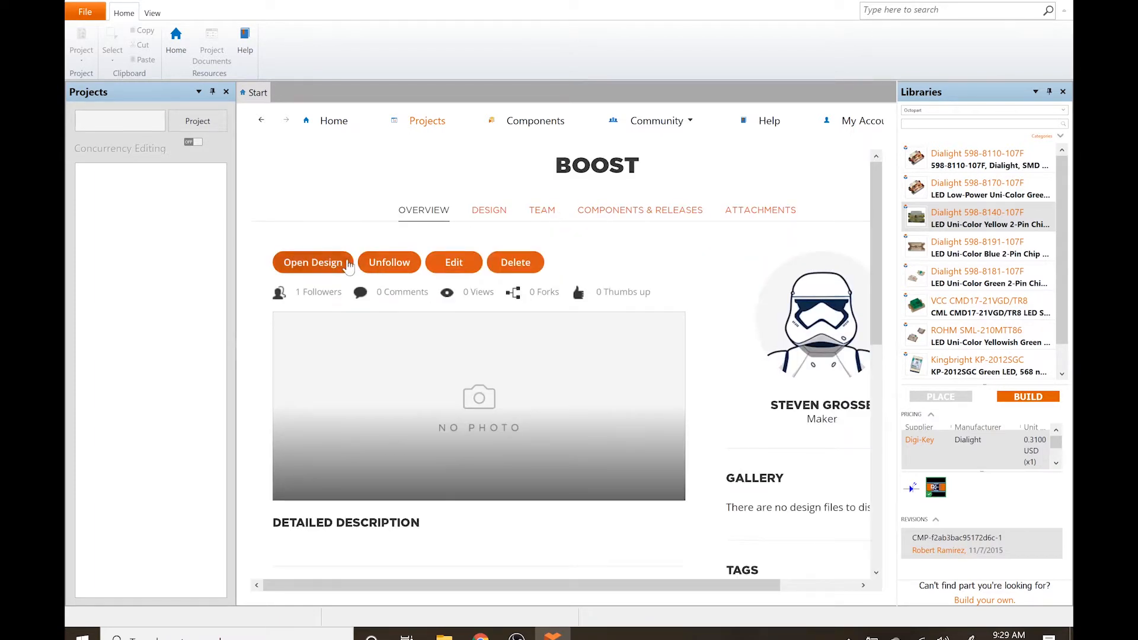
Step: Look over the Boost project's overview page and open its design for editing
scroll(330, 277, down, 4)
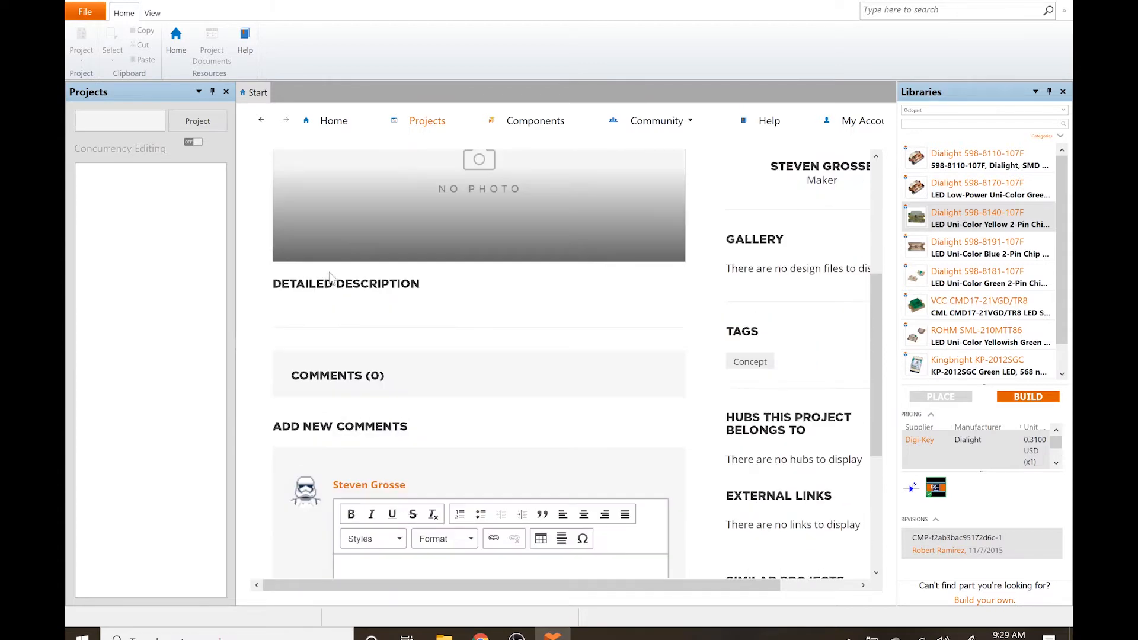
scroll(330, 278, down, 4)
scroll(330, 277, up, 8)
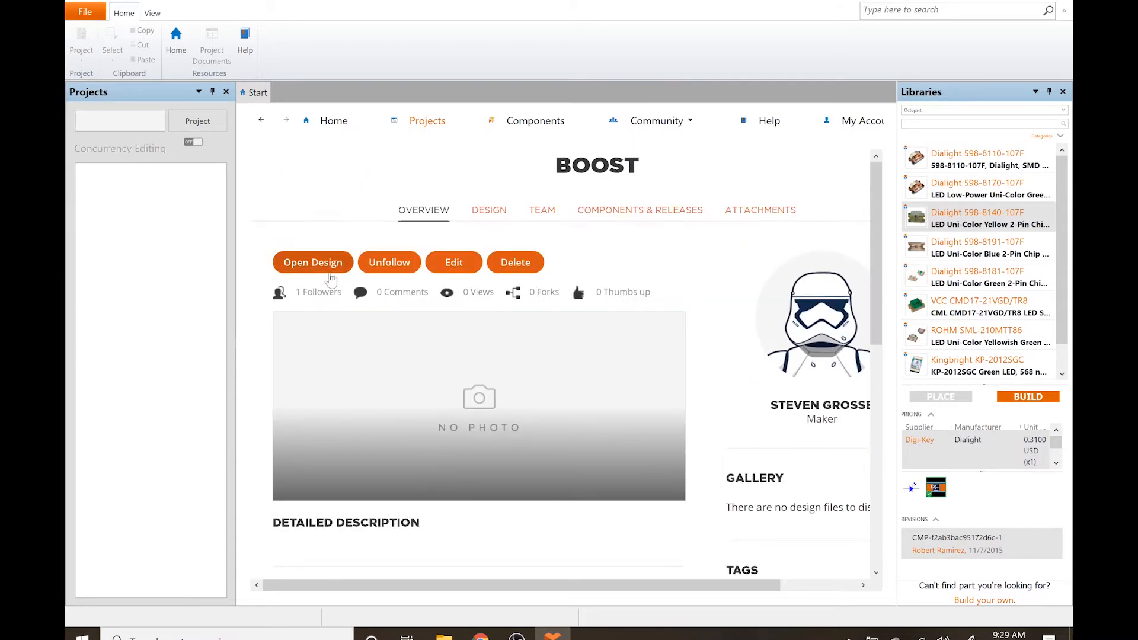
click(310, 270)
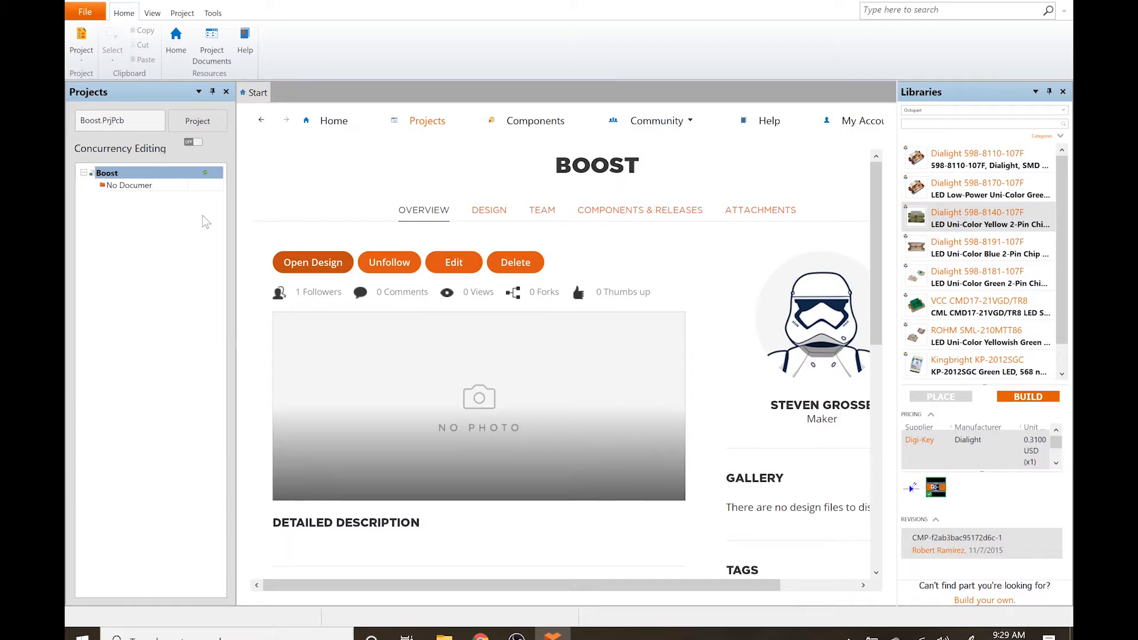
Step: Add a new schematic document named Boost to the project
click(86, 56)
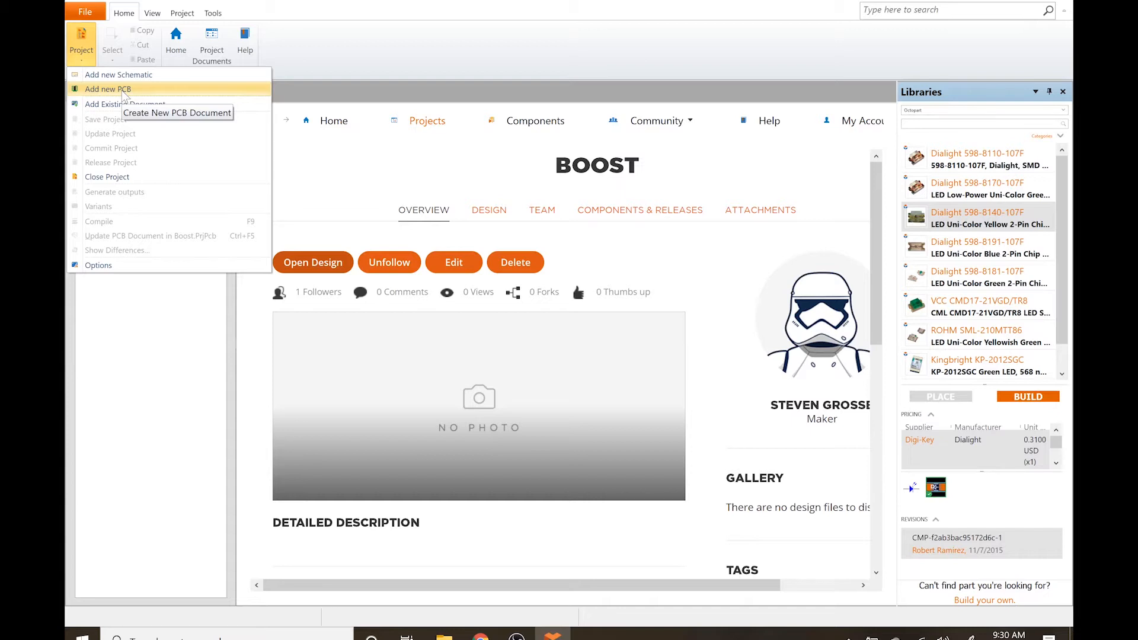
click(119, 76)
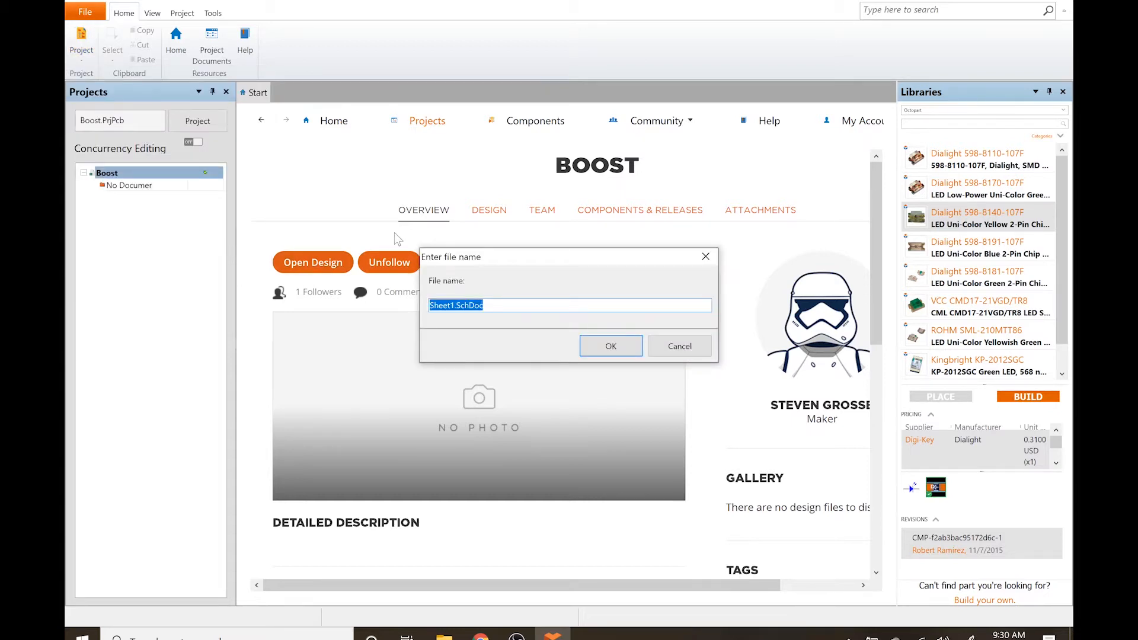
text(Boost)
key(Return)
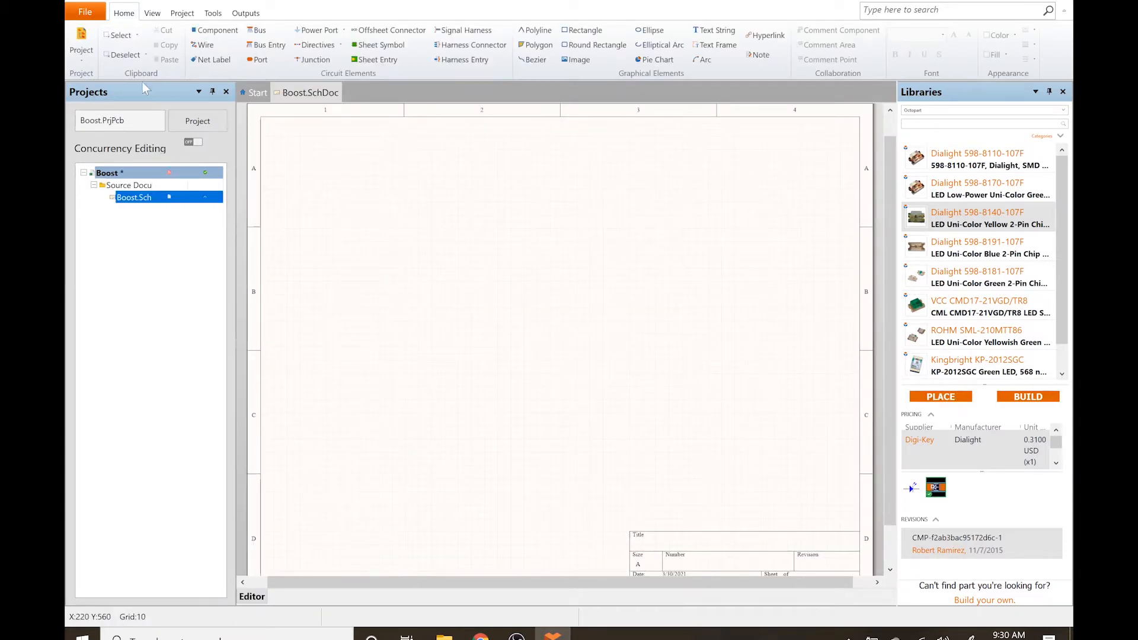
Step: Add a new PCB document named Boost to the project
click(81, 52)
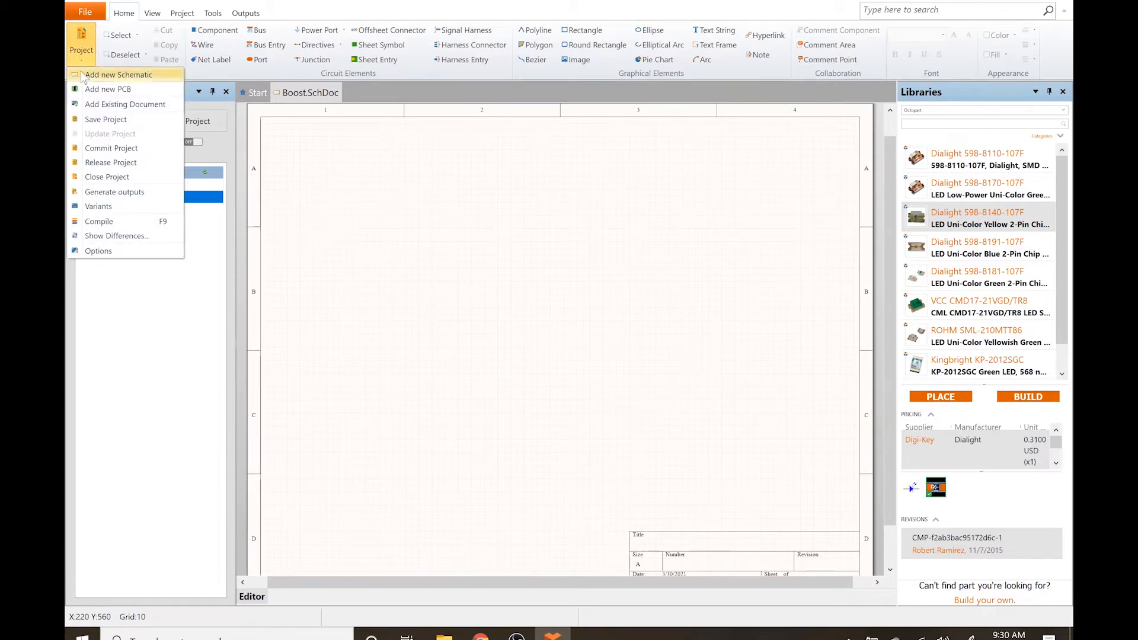
click(87, 89)
text(Boost)
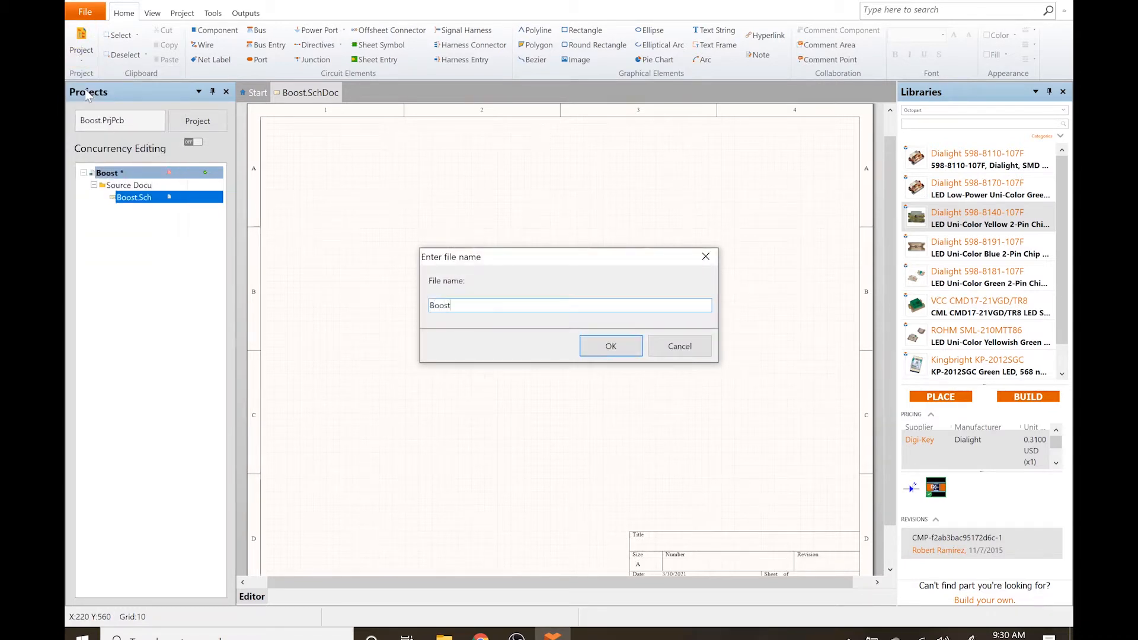
key(Return)
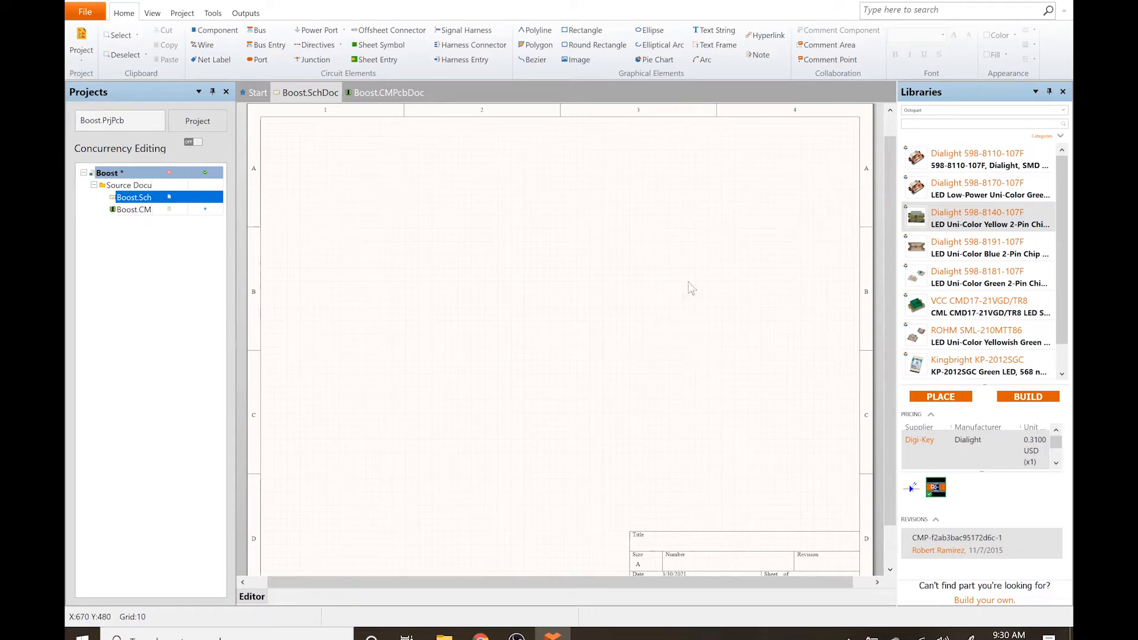
click(966, 169)
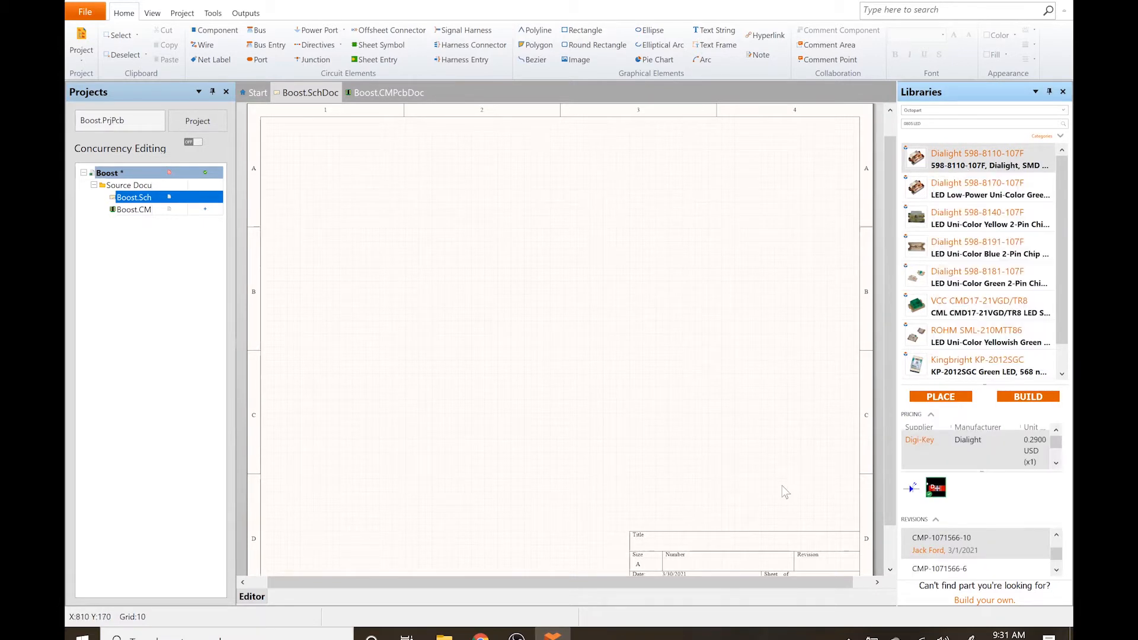
mouse_move(909, 485)
click(938, 397)
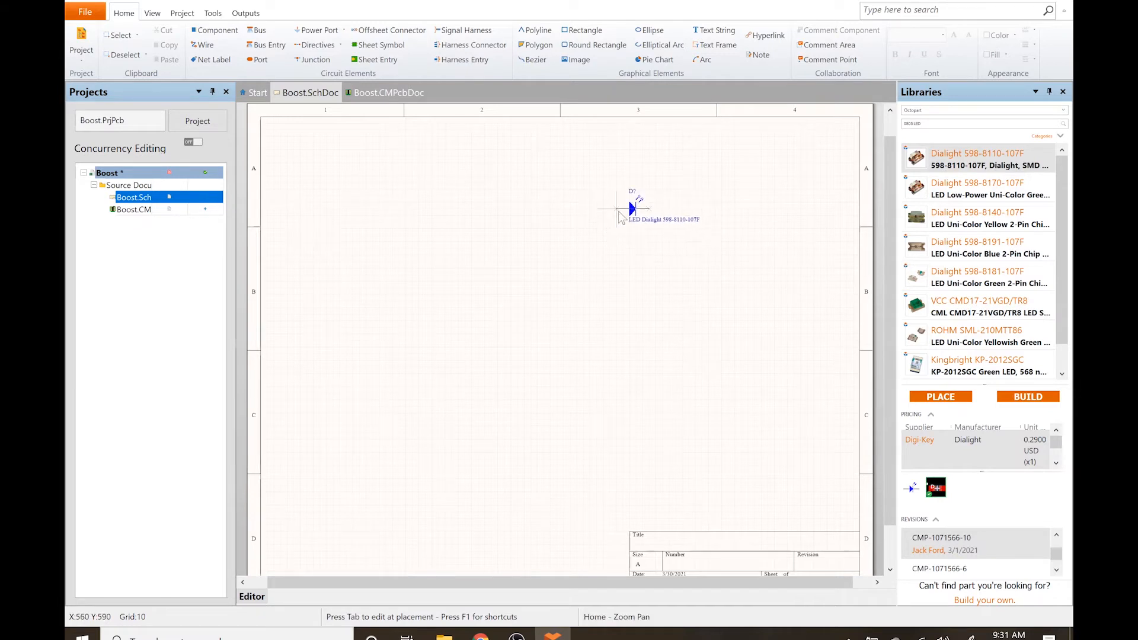
key(Right)
key(Right)
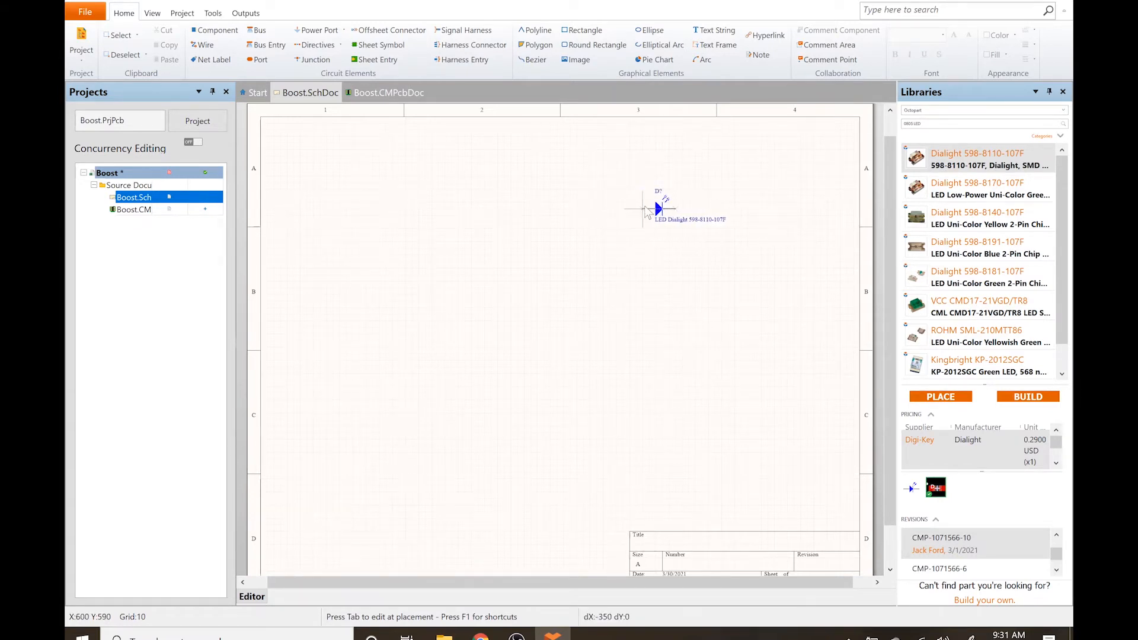
key(Tab)
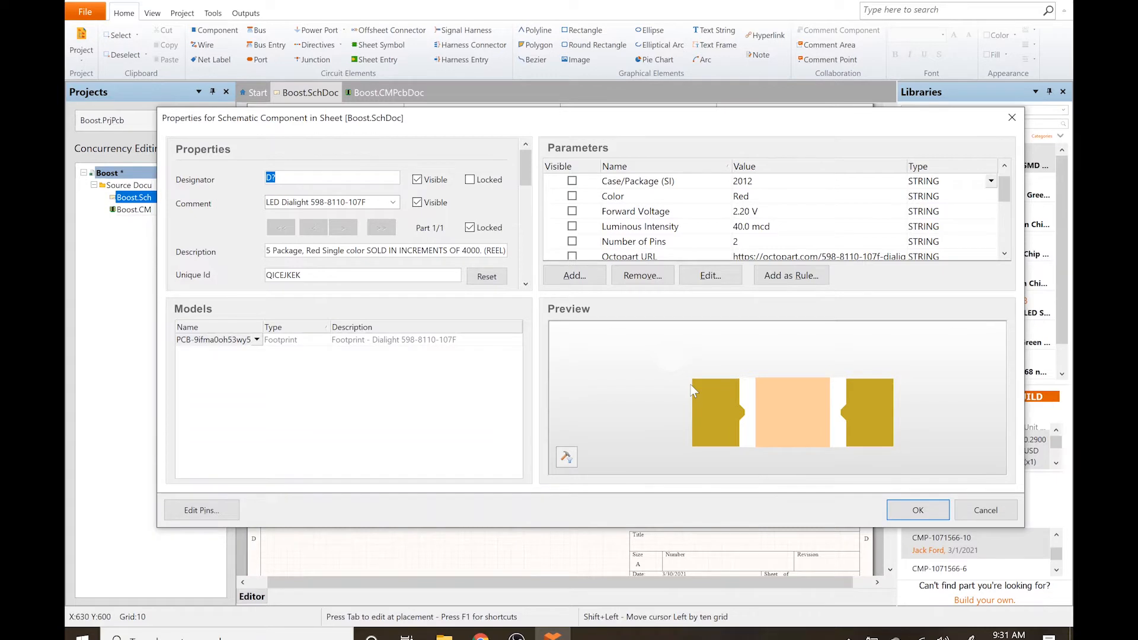
drag(663, 388, 699, 373)
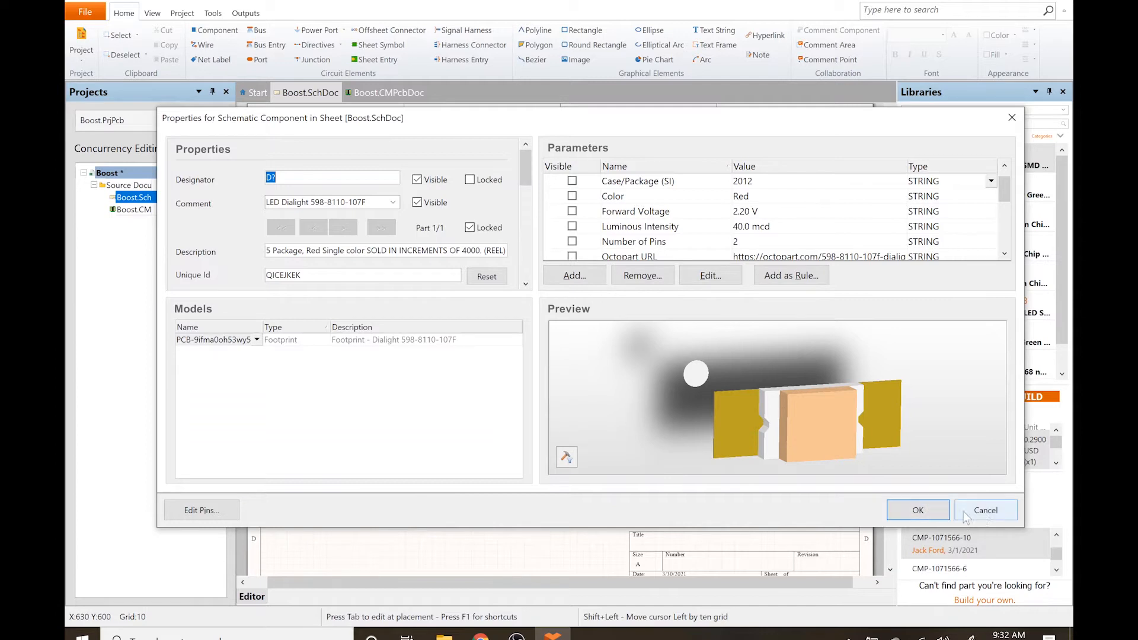
click(984, 511)
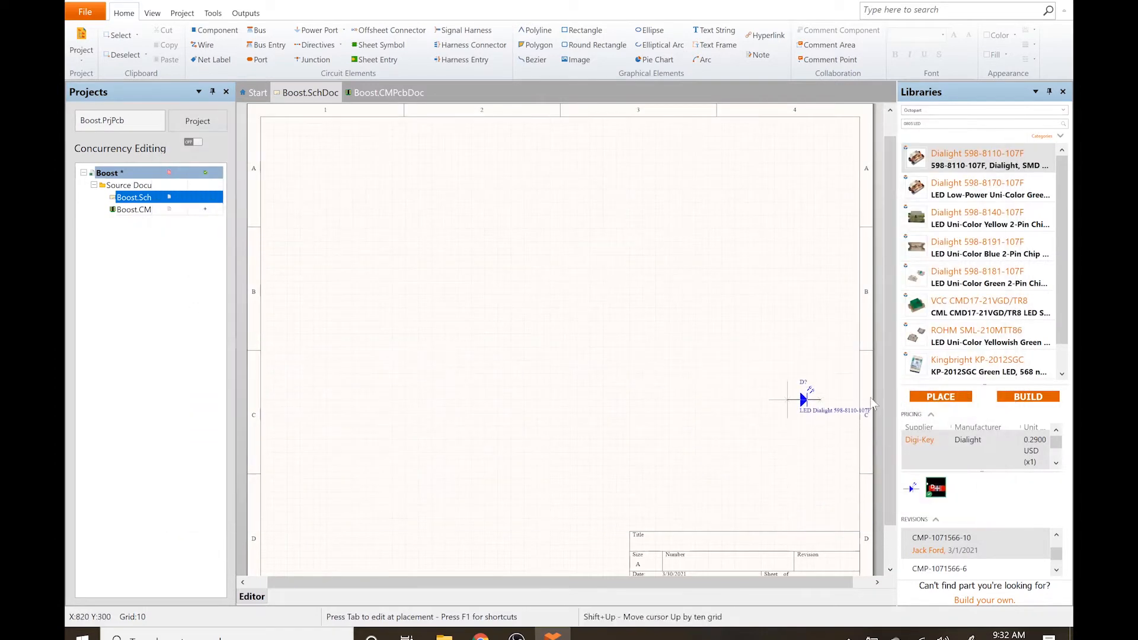
click(956, 226)
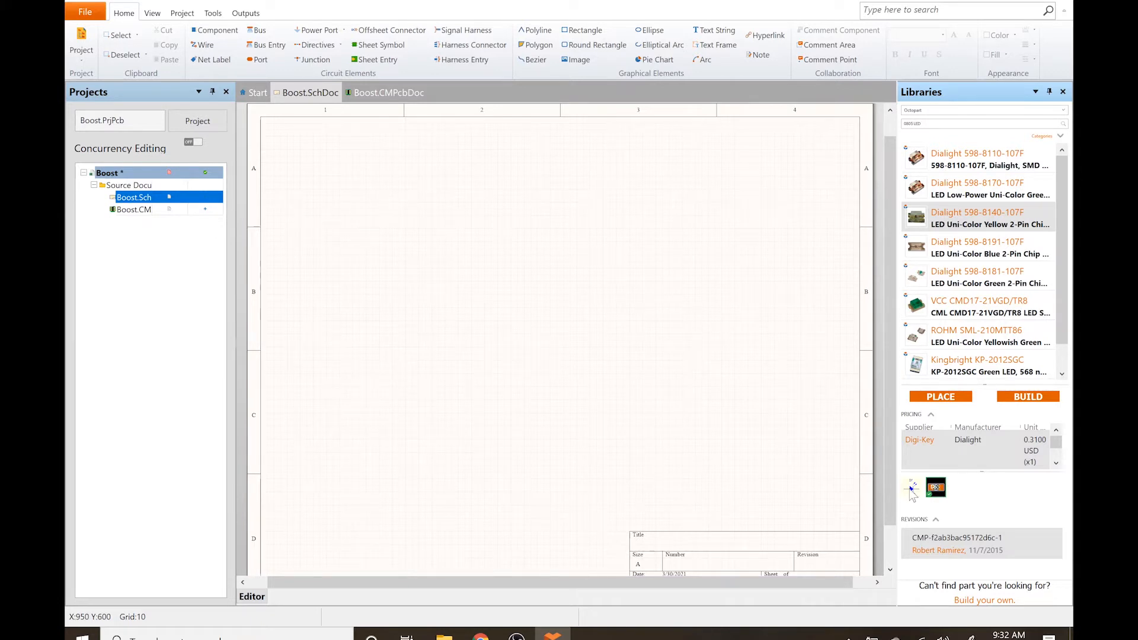
mouse_move(940, 494)
click(943, 397)
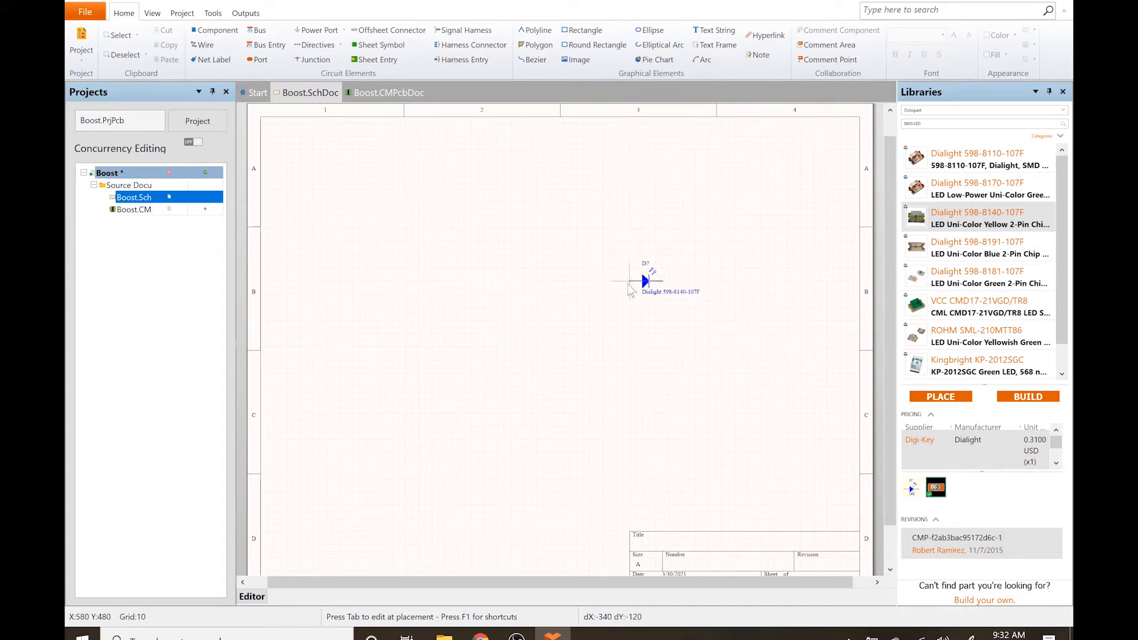
key(Tab)
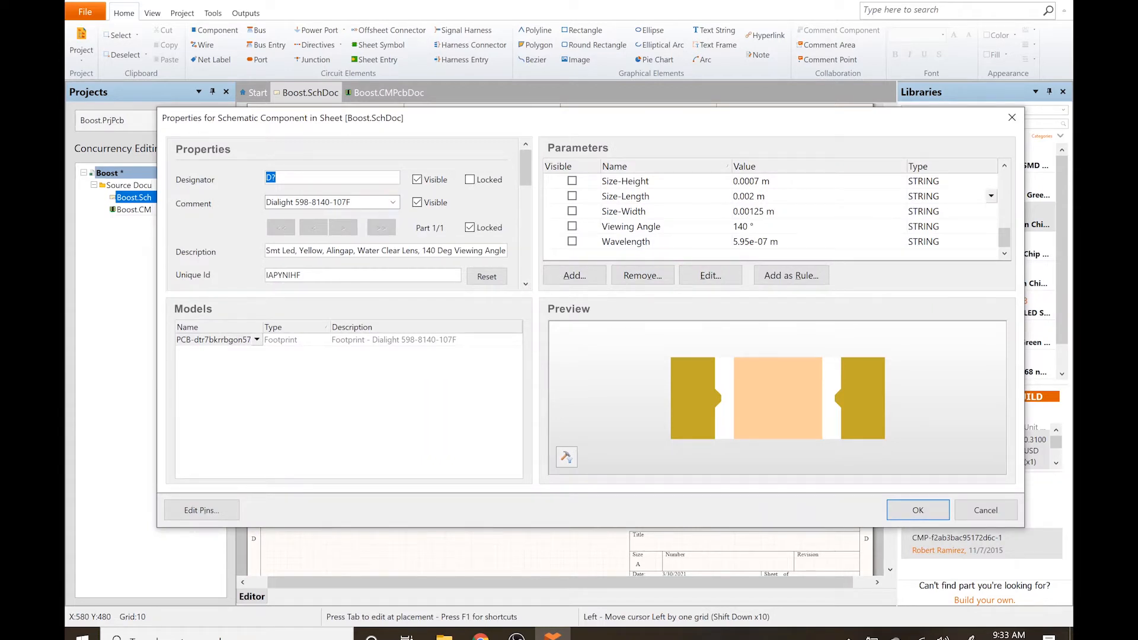
click(417, 203)
drag(1002, 230, 1003, 172)
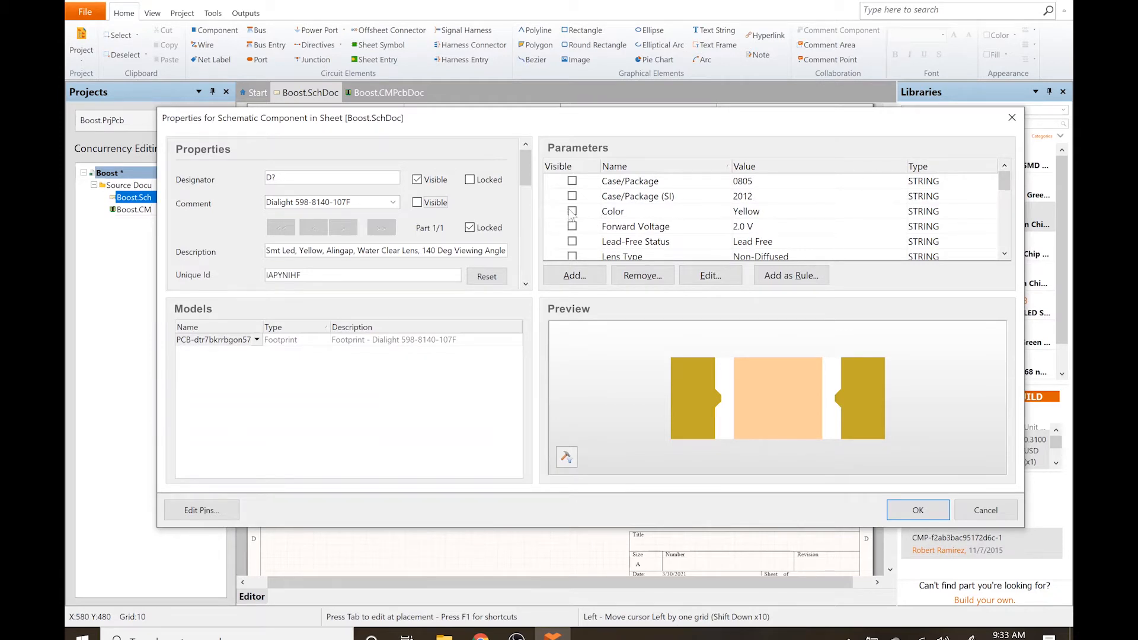
click(574, 186)
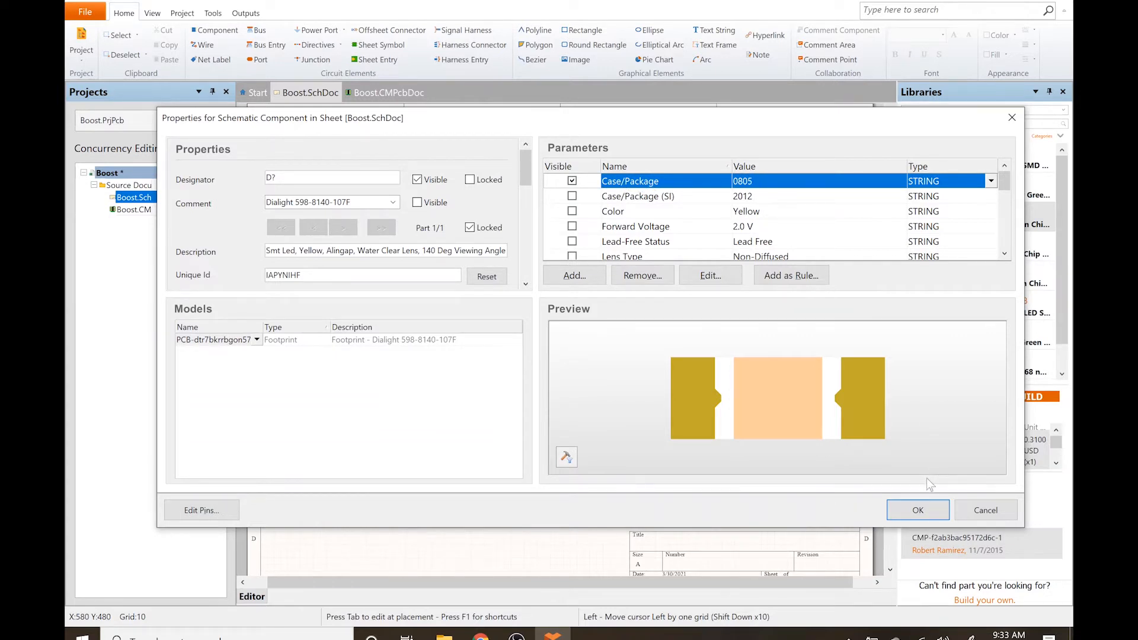
click(926, 510)
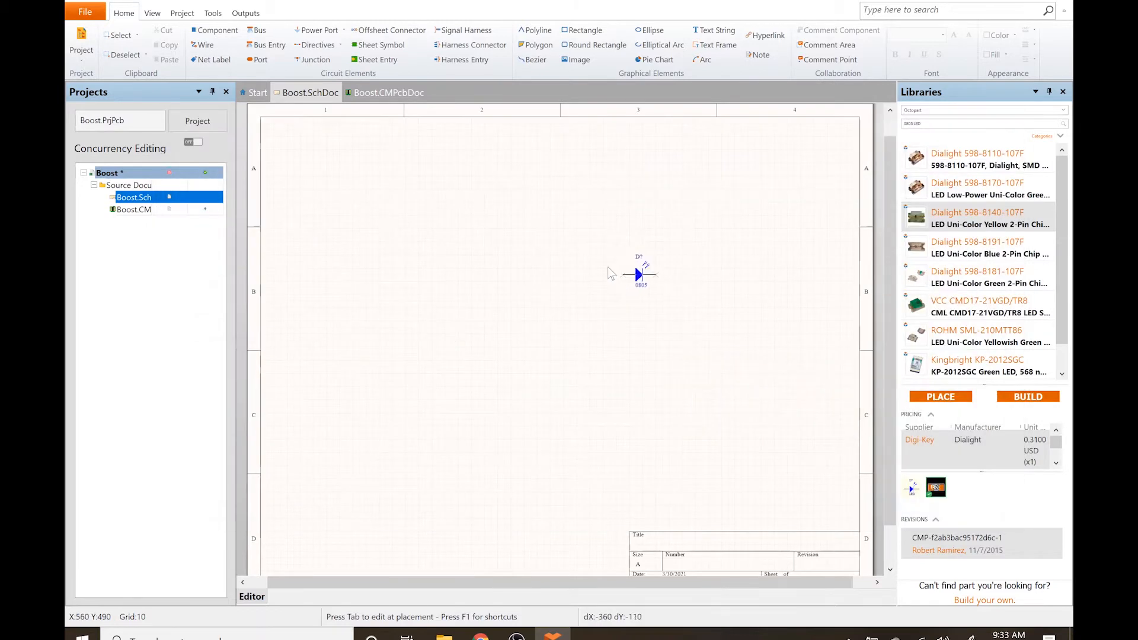
key(Up)
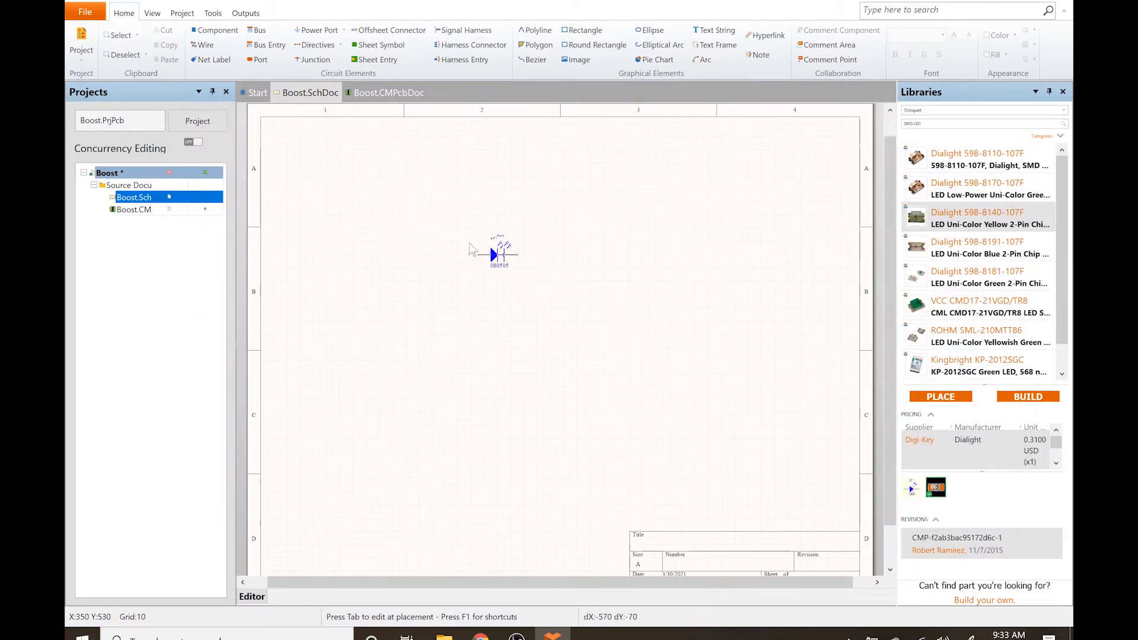
key(space)
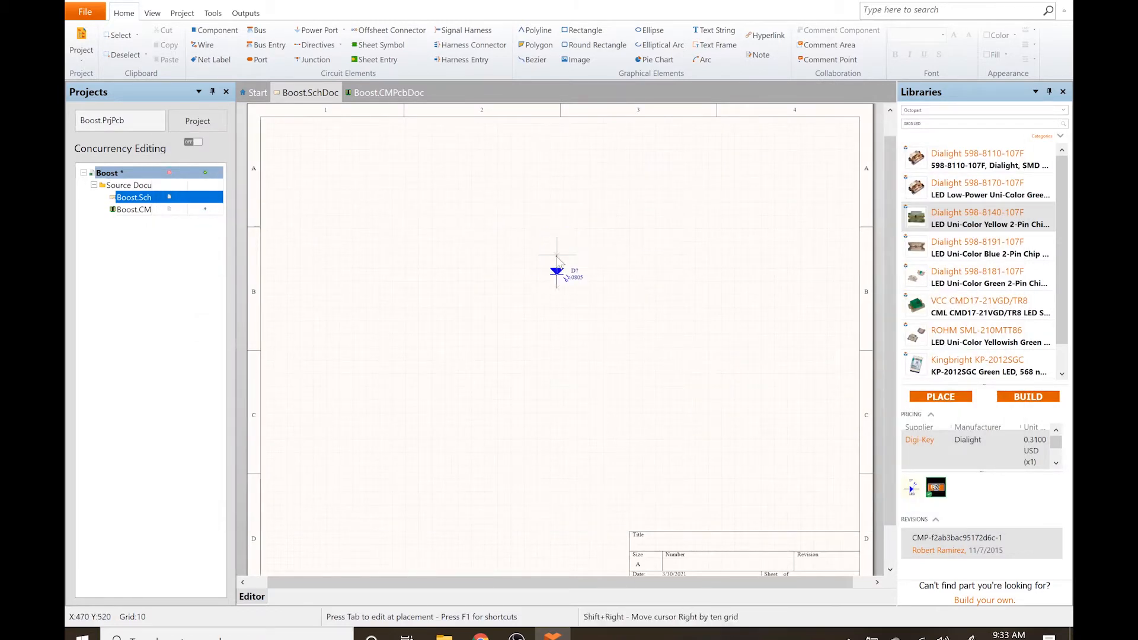
key(space)
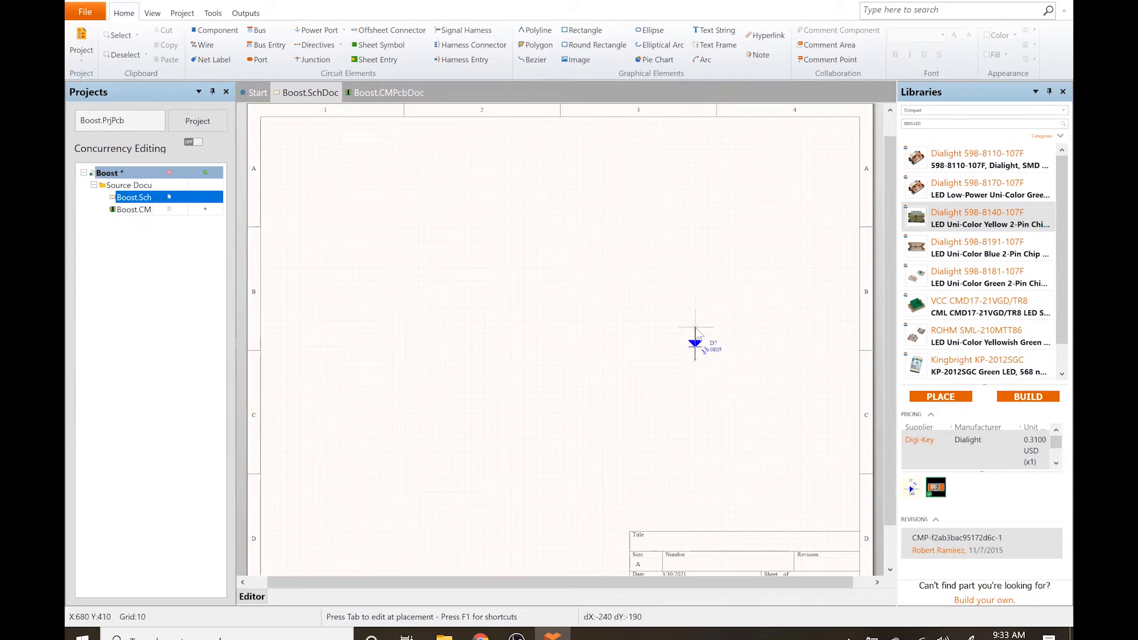
click(705, 334)
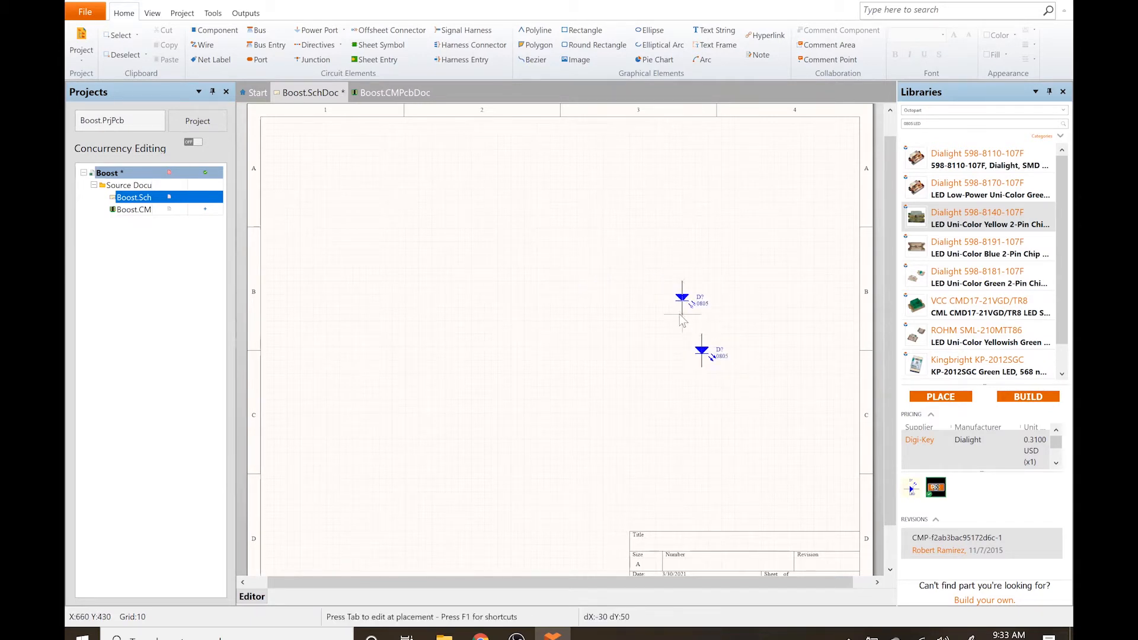
right_click(681, 317)
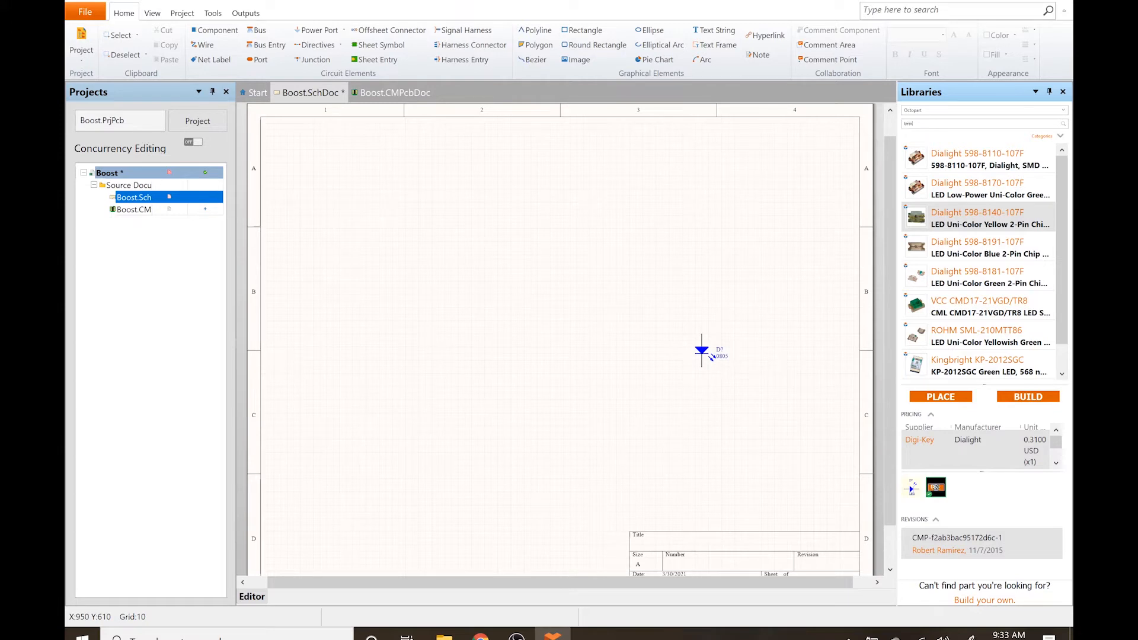
Step: Search the component library for "terminal block 2pos 5mm" and select the Phoenix Contact 1935161
text(inal block 2pos 5mm)
key(Return)
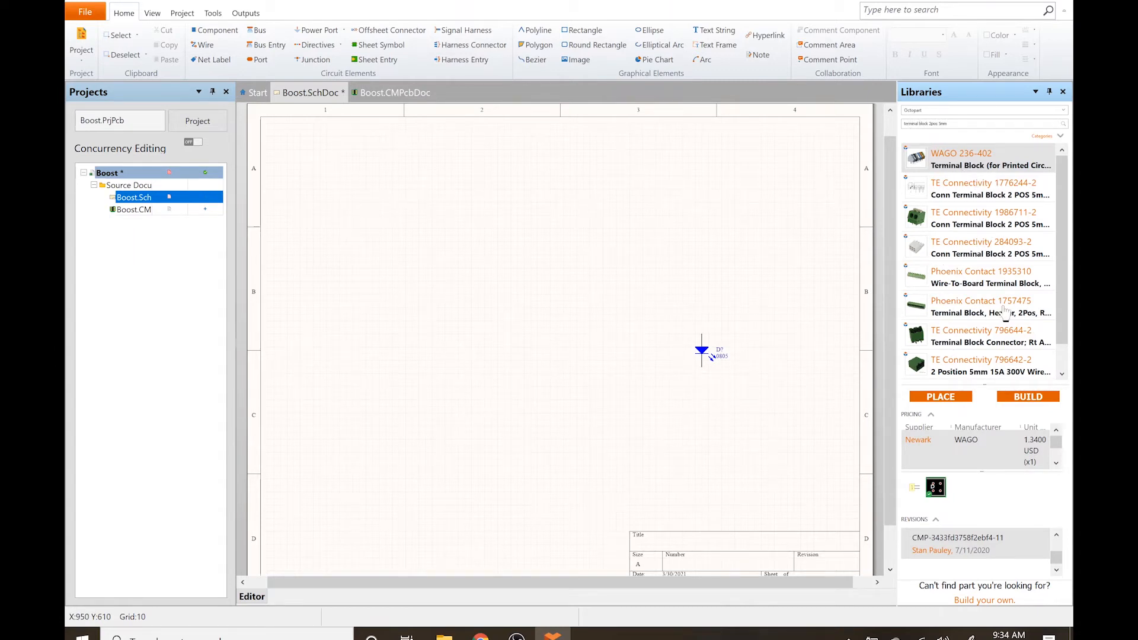
click(1062, 374)
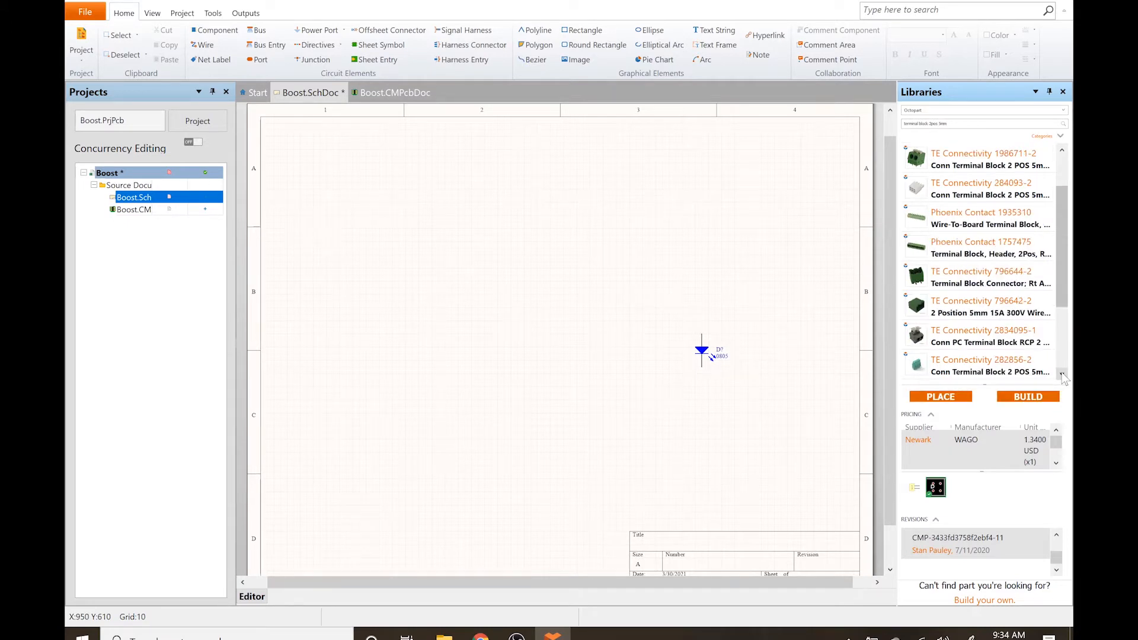
scroll(1062, 375, down, 3)
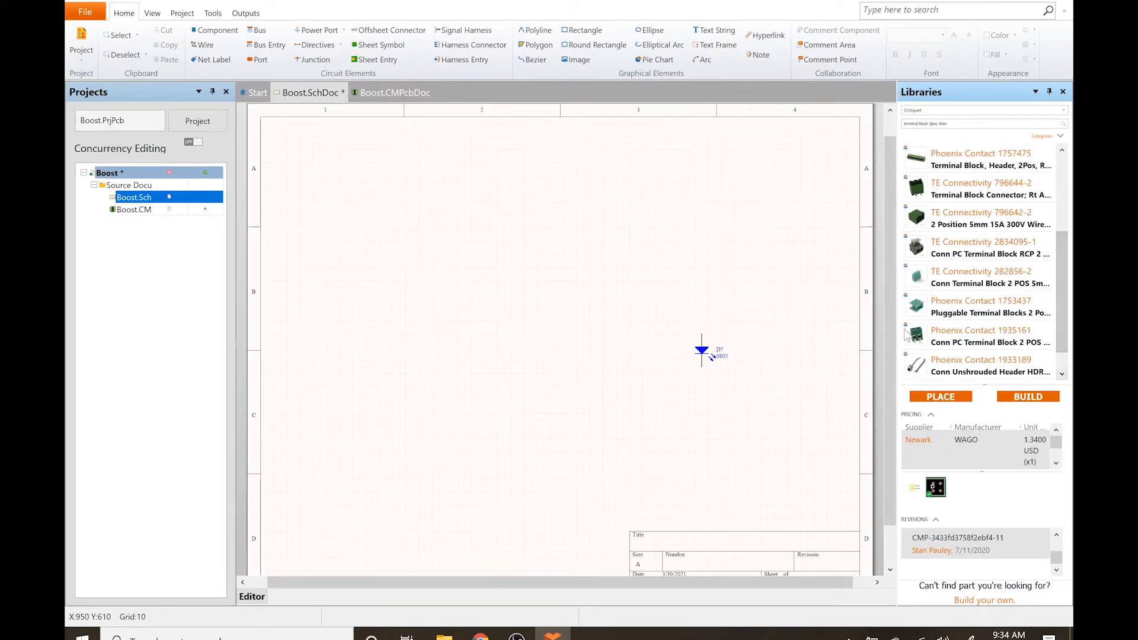
click(953, 347)
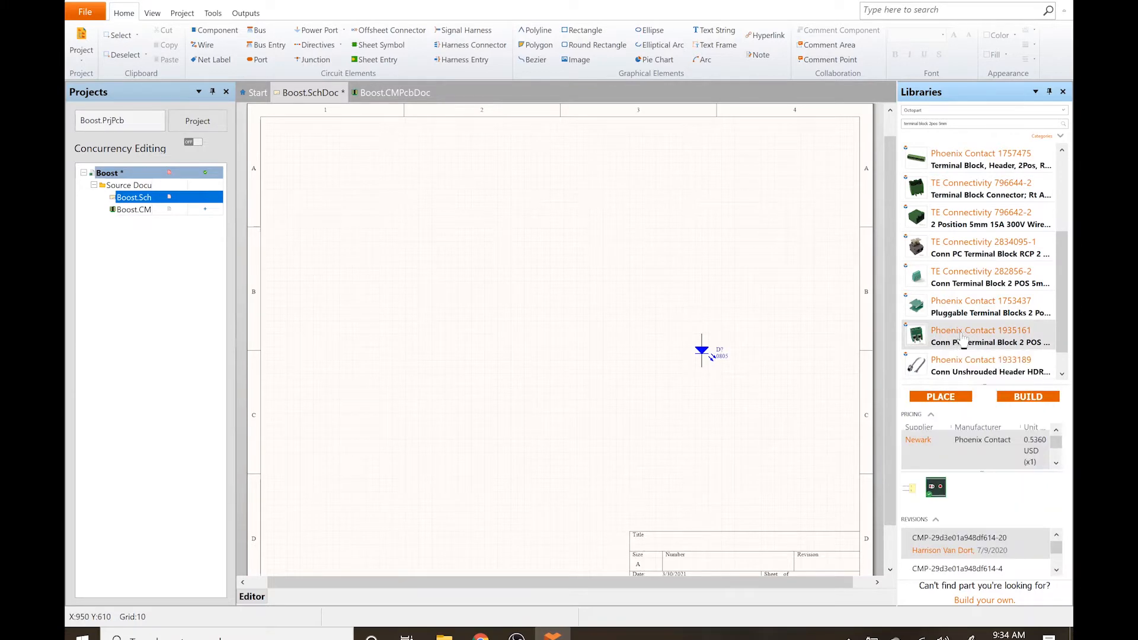
Step: Examine the Phoenix Contact 1935161 product page on Octopart in the browser, then return to the schematic in CircuitMaker
click(967, 331)
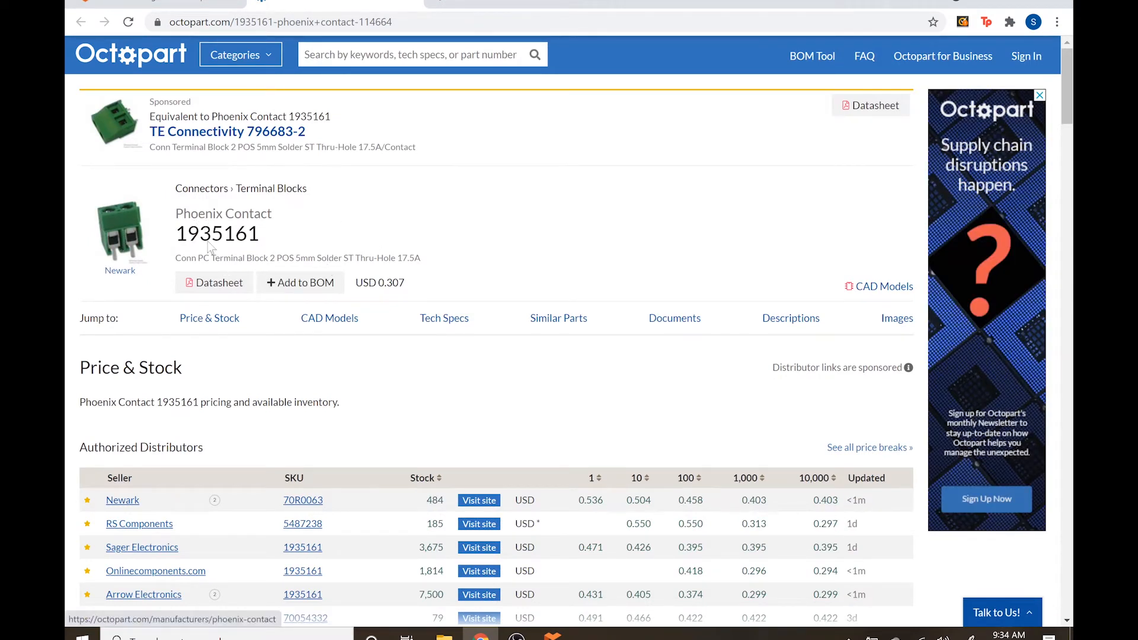
scroll(236, 350, down, 2)
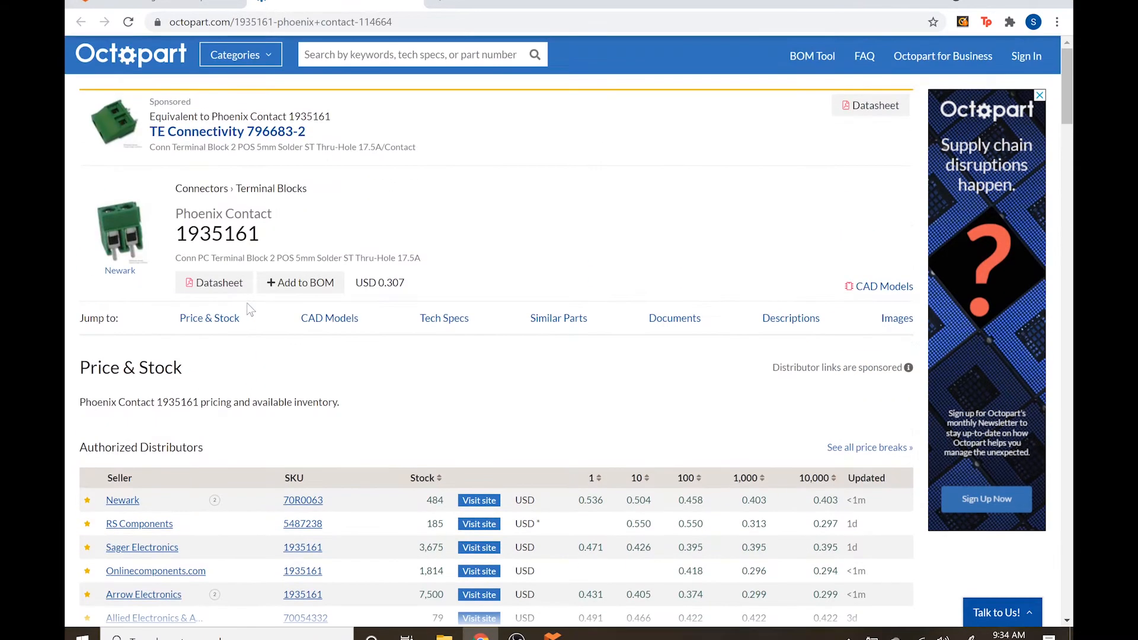
scroll(247, 304, up, 2)
click(551, 635)
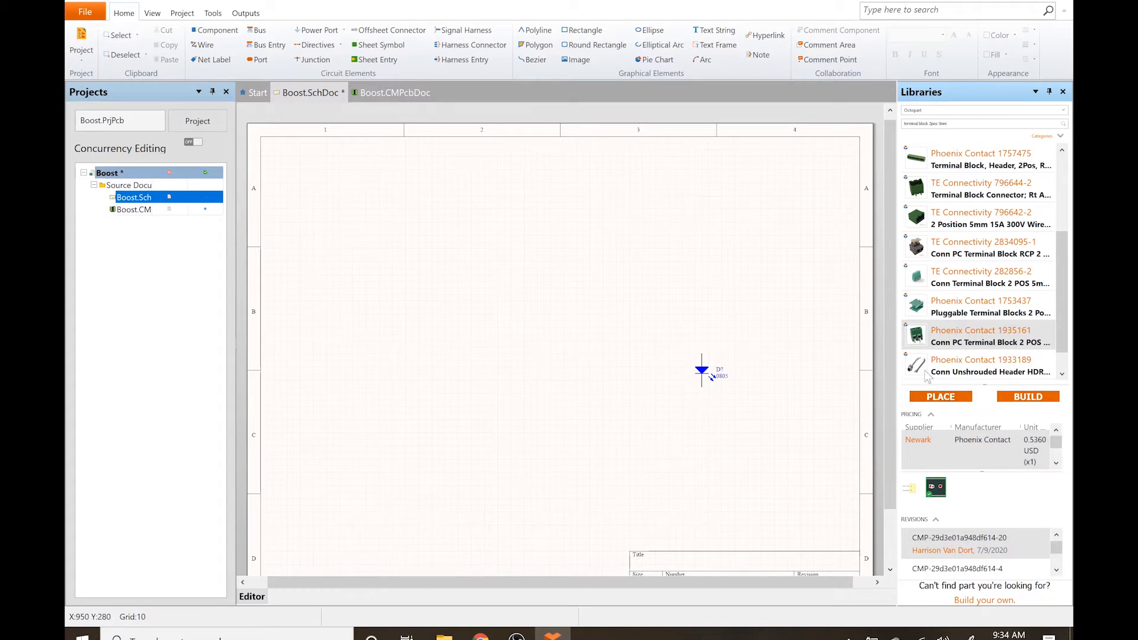
Step: Place a Phoenix Contact 1935161 terminal block at the left edge of the sheet, rotated 180 degrees with its pins facing right
click(941, 396)
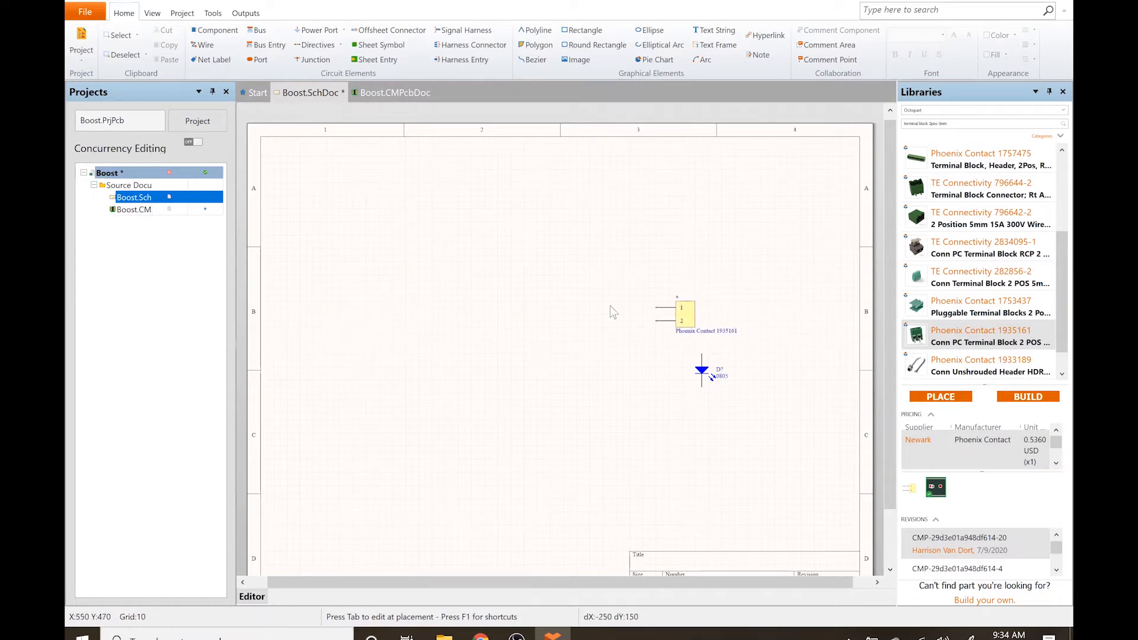
key(space)
key(space)
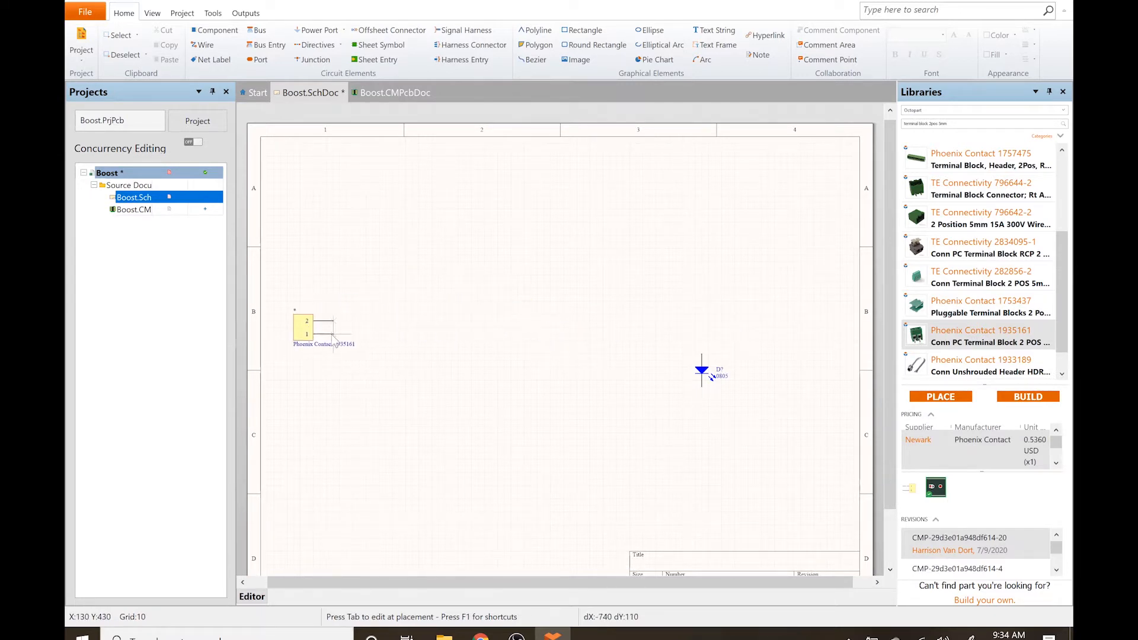
click(327, 347)
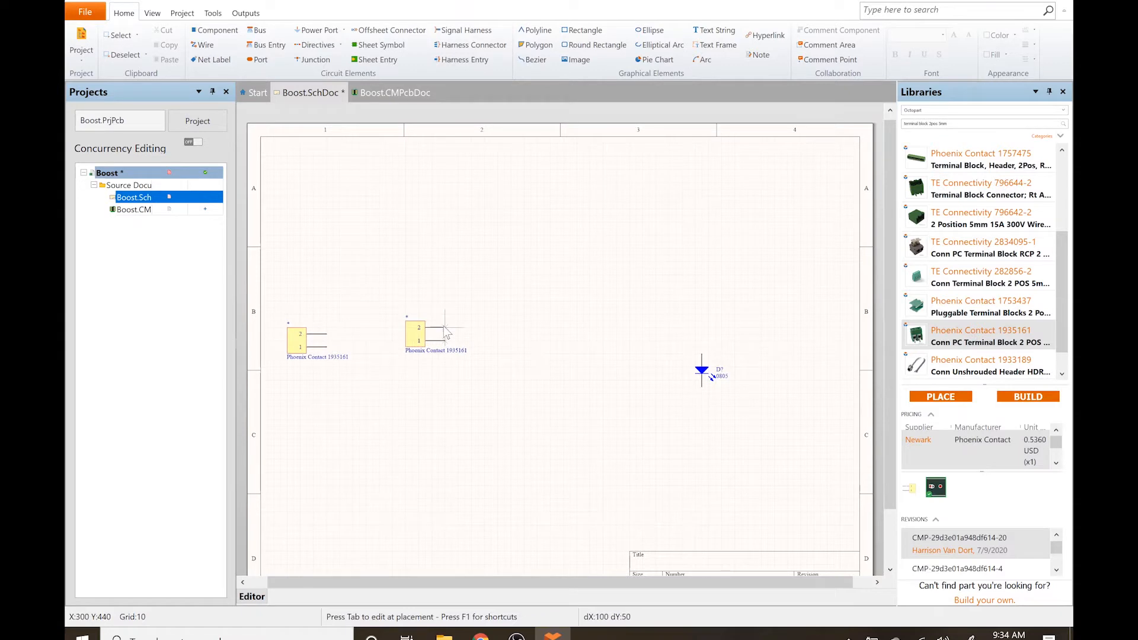
Step: Mirror and rotate a second Phoenix Contact 1935161 so its pins face left with pin 2 above pin 1
key(space)
key(space)
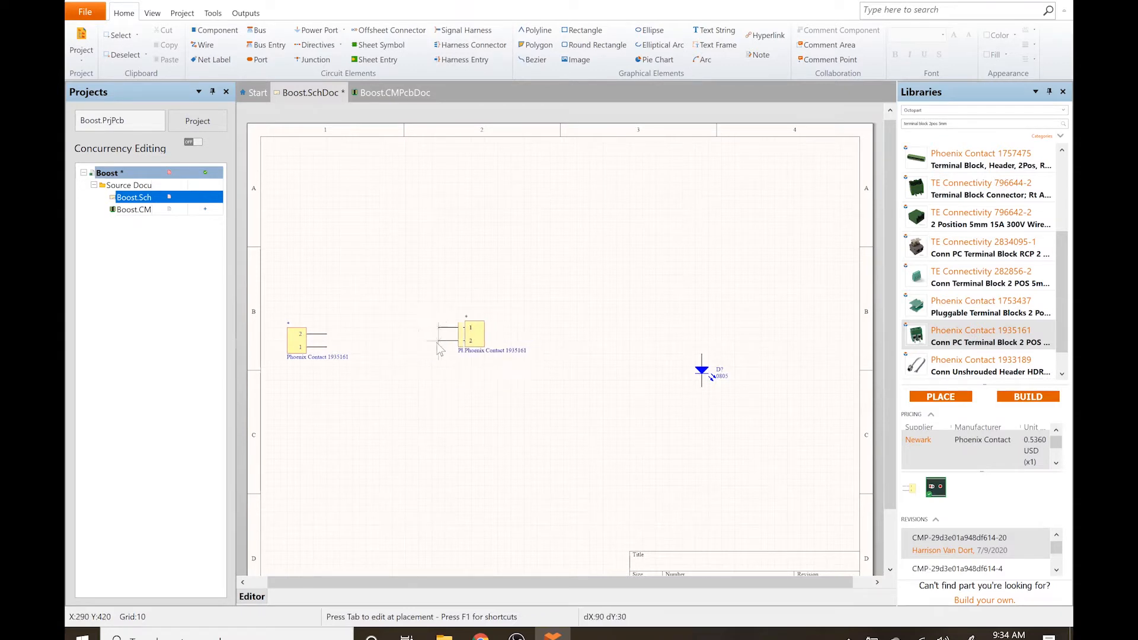
key(Right)
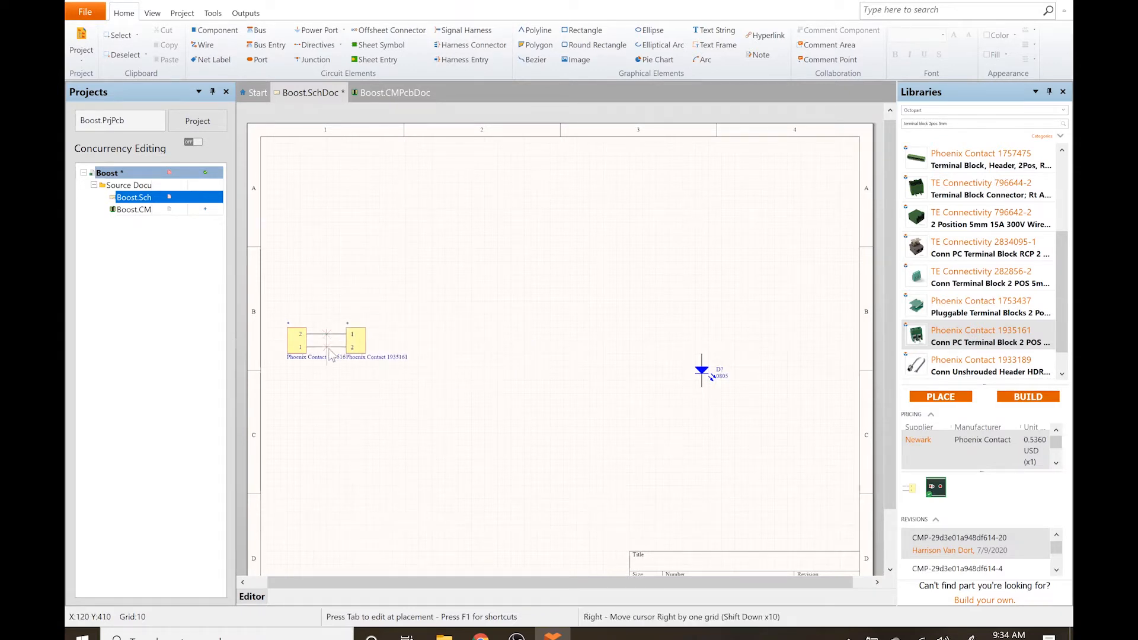
key(Right)
key(Right)
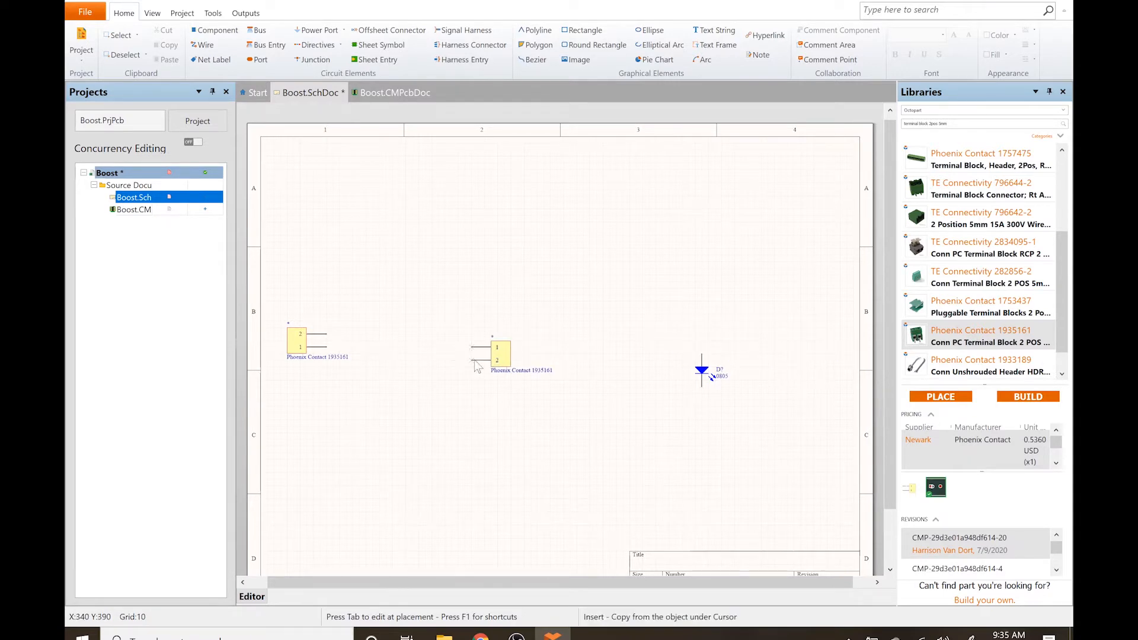
key(Tab)
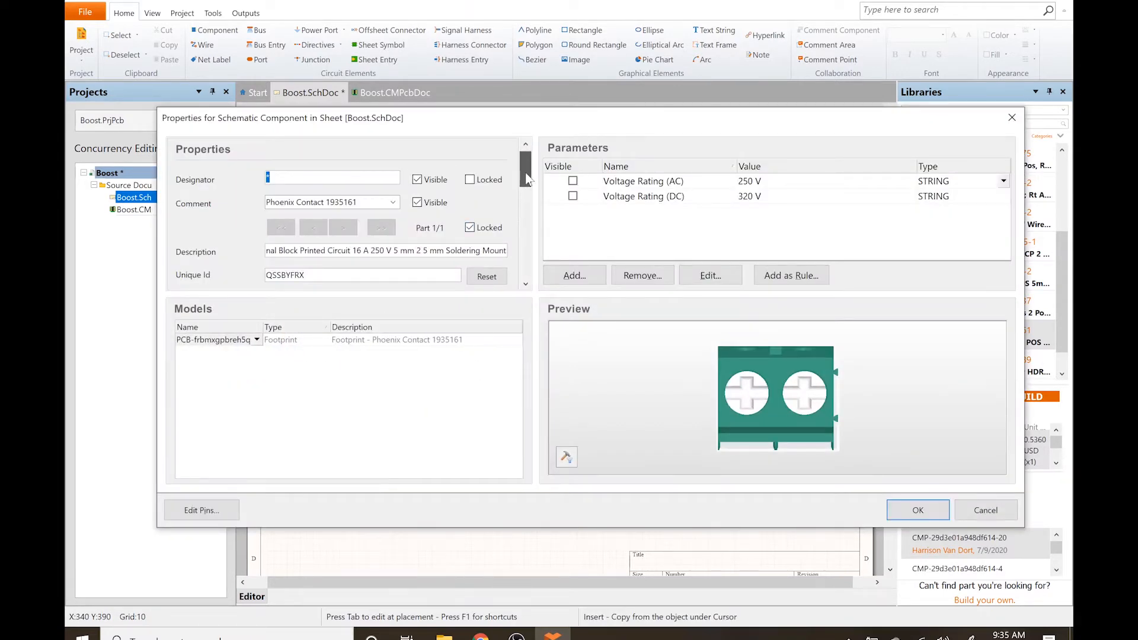
scroll(525, 249, down, 3)
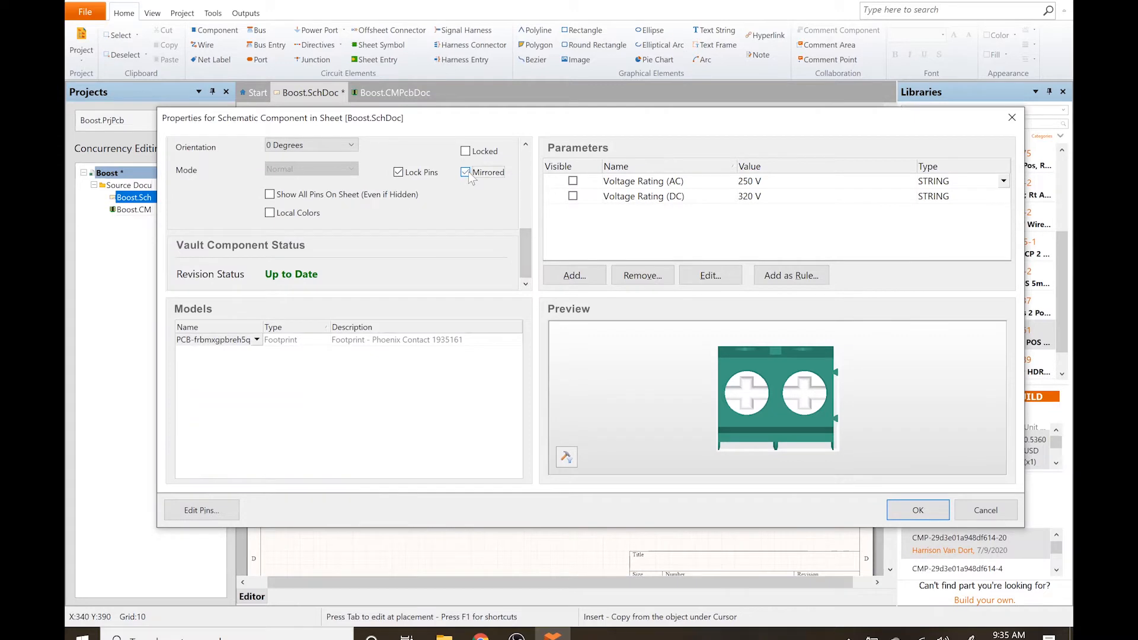
click(918, 504)
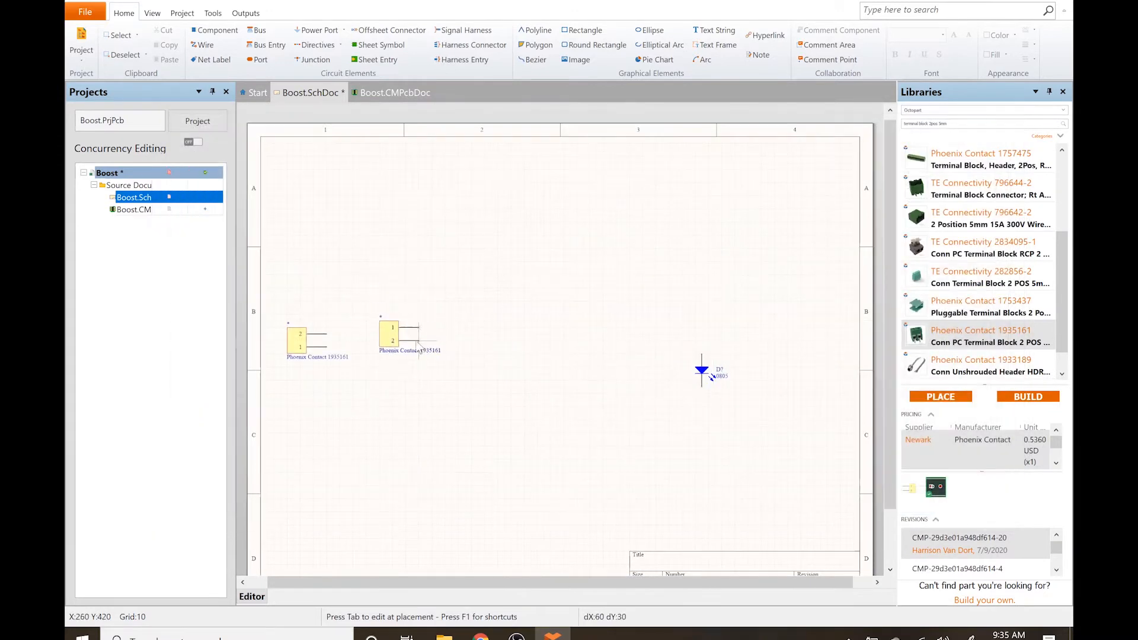
key(space)
key(space)
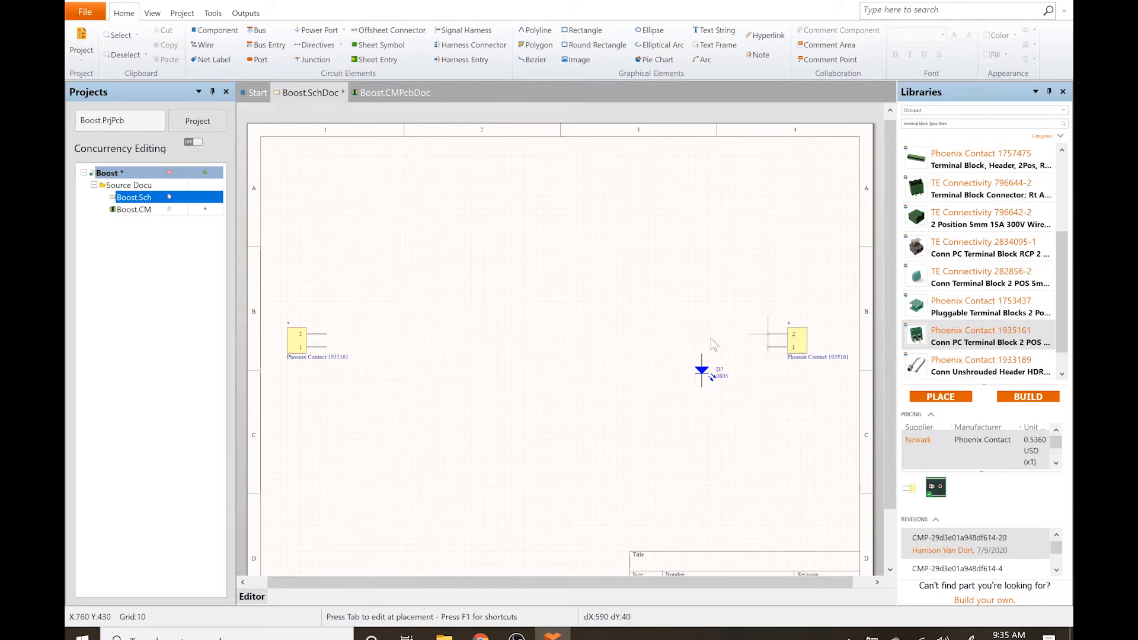
Step: Place the second terminal block at the sheet's right edge, level with the first, and hide the comments of both blocks
key(Tab)
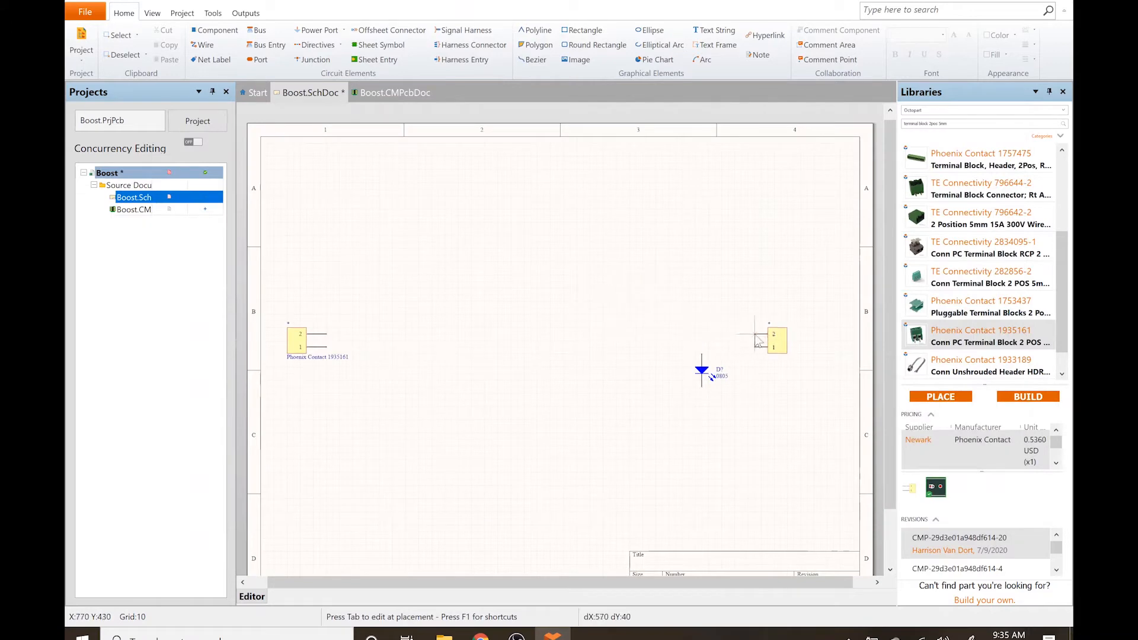
click(795, 334)
key(Escape)
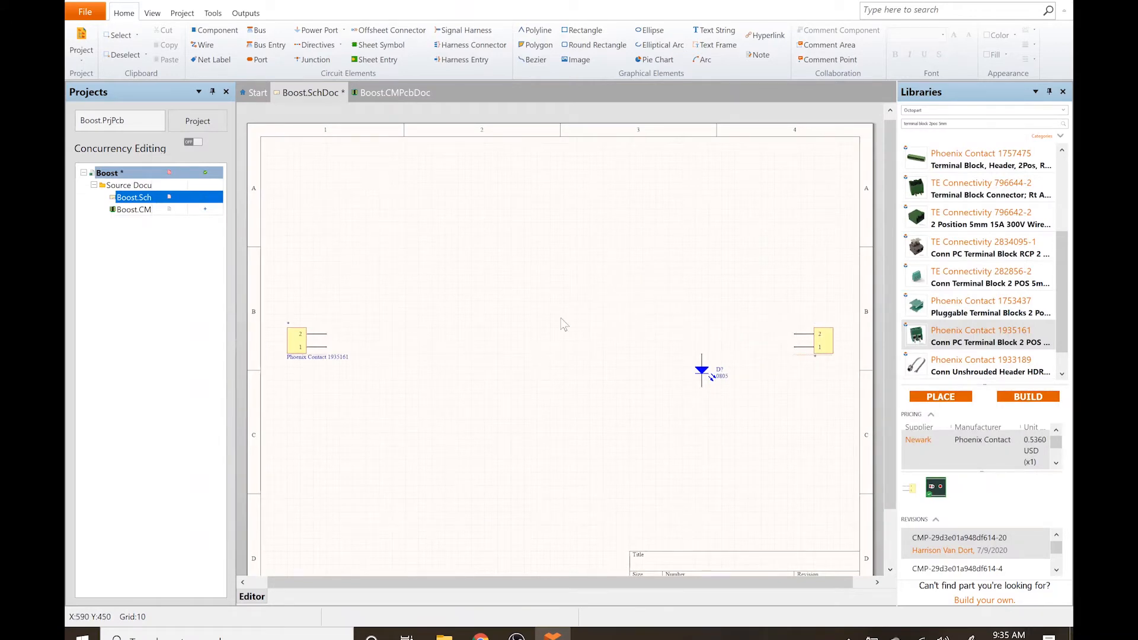
double_click(294, 337)
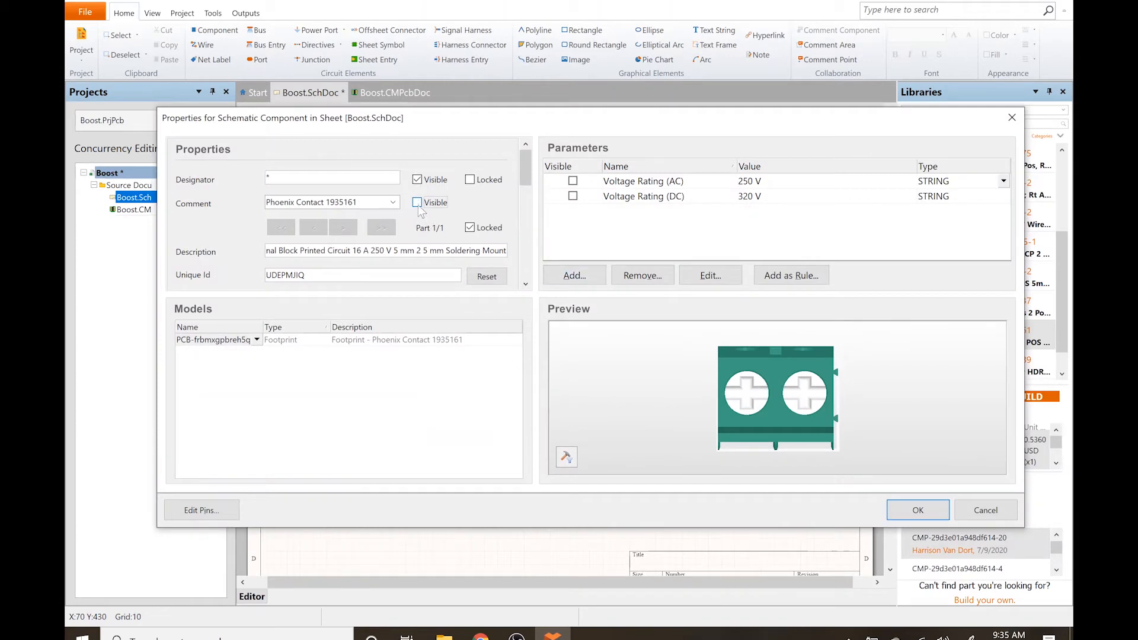
click(917, 510)
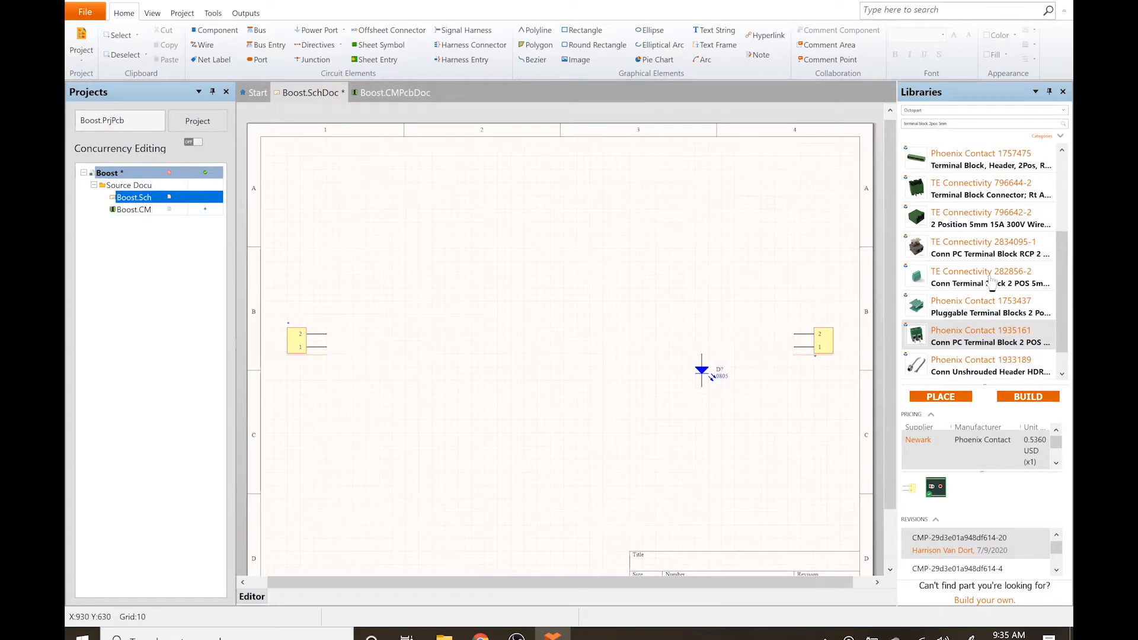
drag(1059, 265, 1060, 338)
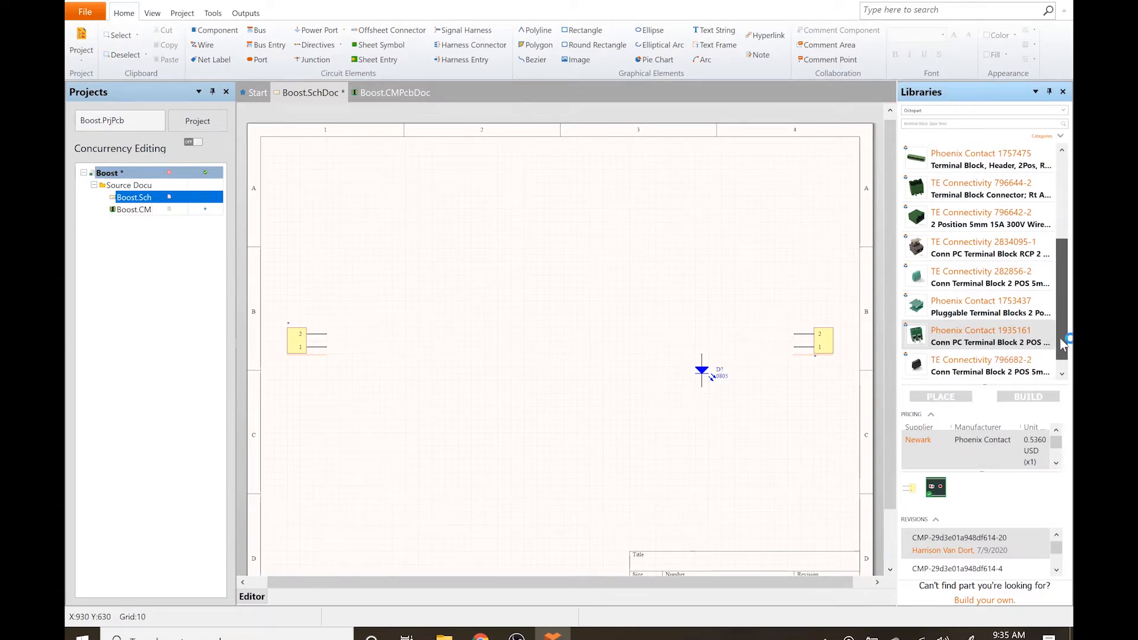
click(1062, 374)
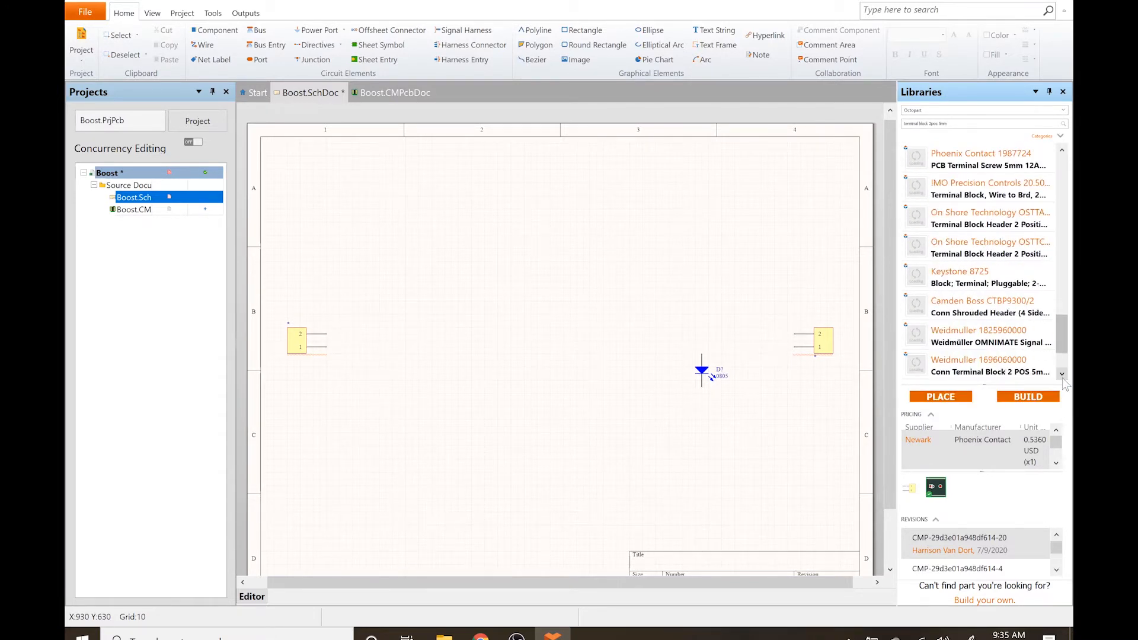
click(953, 375)
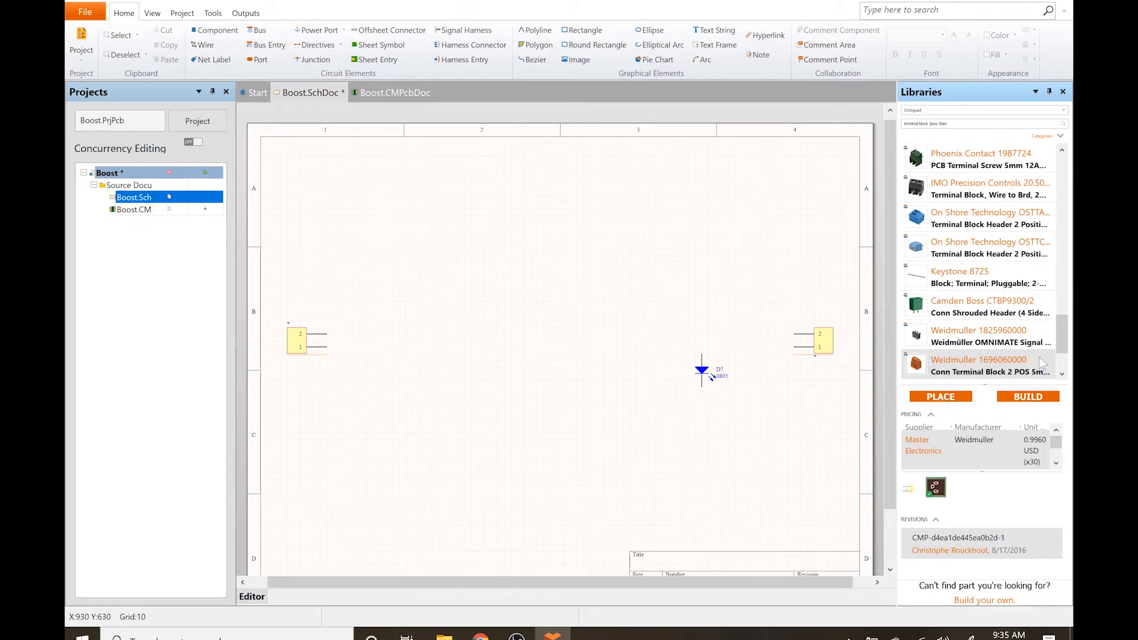
drag(1064, 333, 1064, 173)
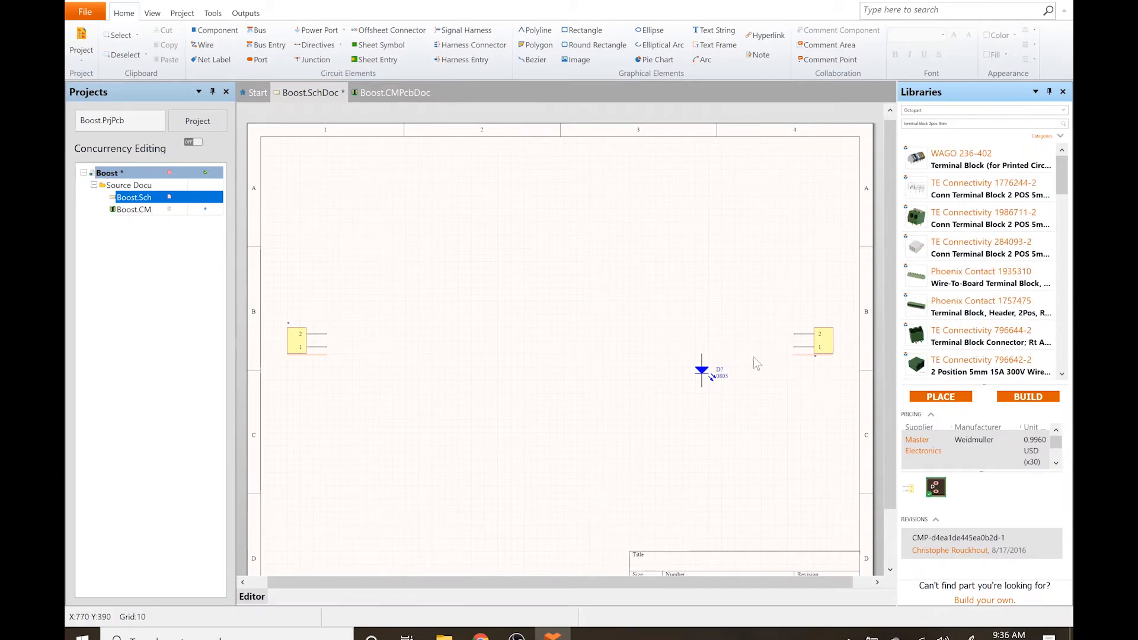
Step: Search the component library for the slide switch part number eg1257
click(926, 123)
text(ed)
text(l)
text(25)
text(7)
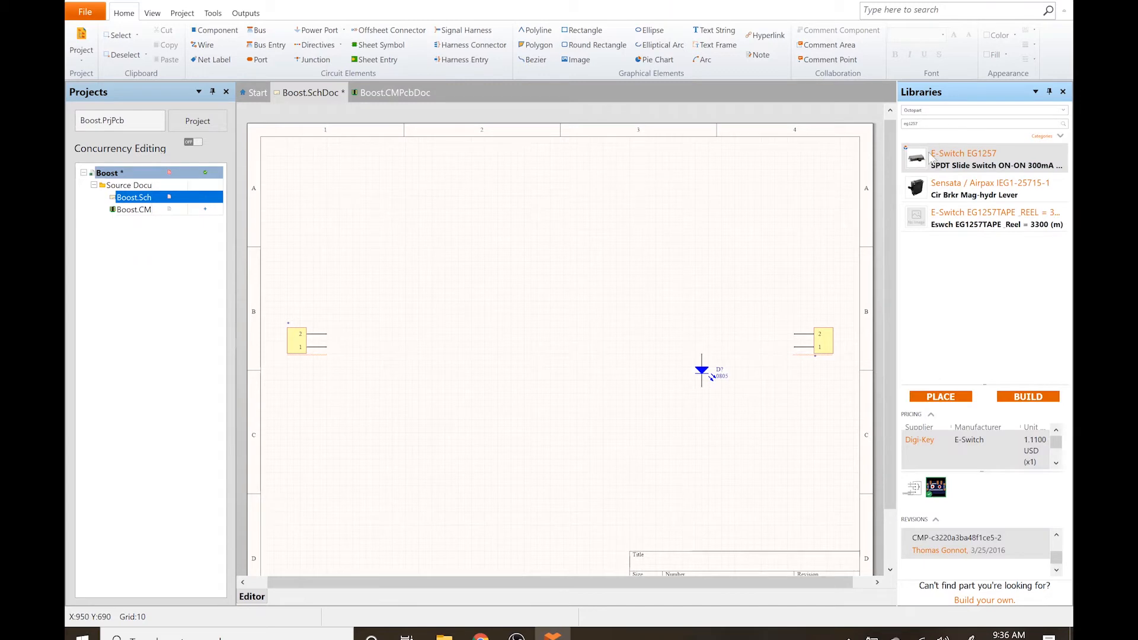
Step: Try to add the E-Switch EG1257 slide switch to the favorites library
mouse_move(947, 169)
right_click(951, 167)
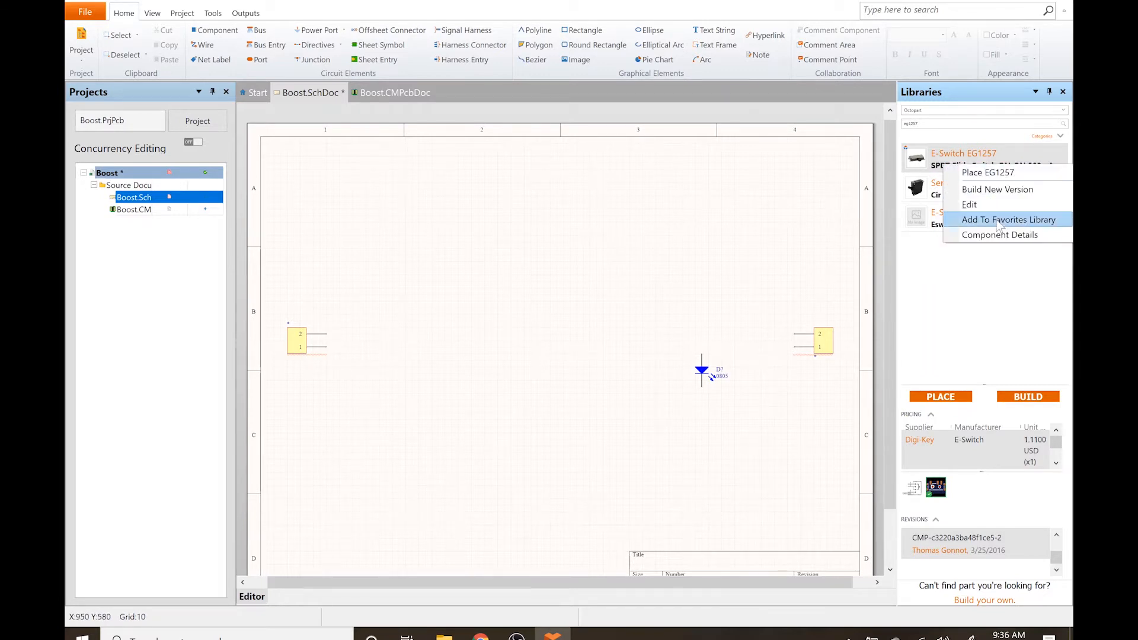
click(935, 290)
right_click(947, 172)
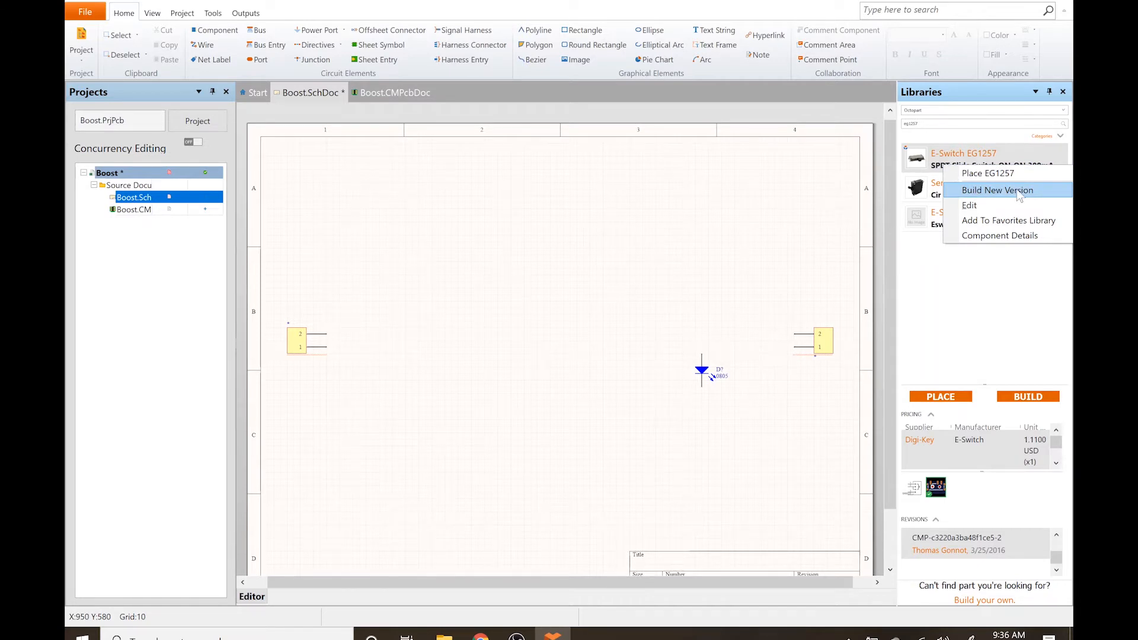
click(998, 221)
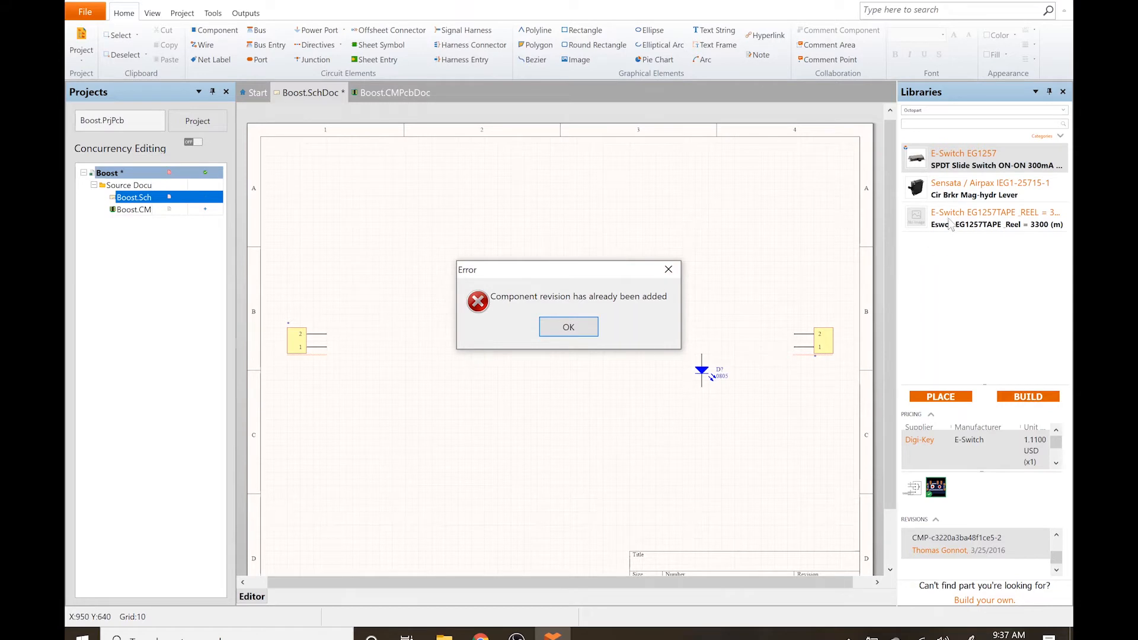
click(569, 327)
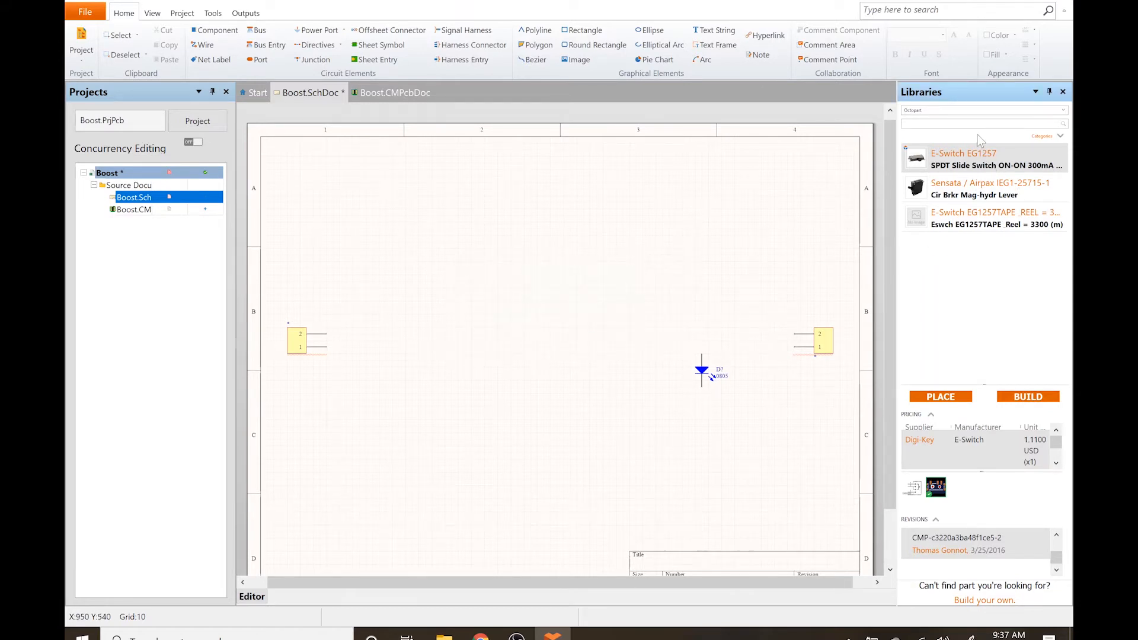
Step: Search the Favorites library for the slide switch part number eg1257
click(948, 111)
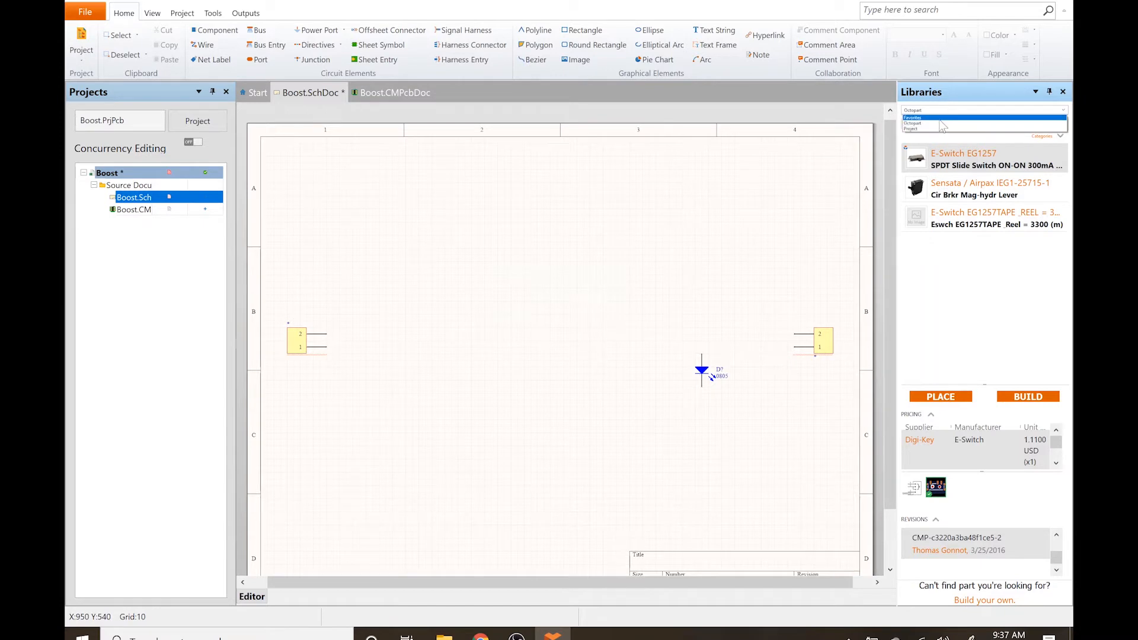
click(940, 118)
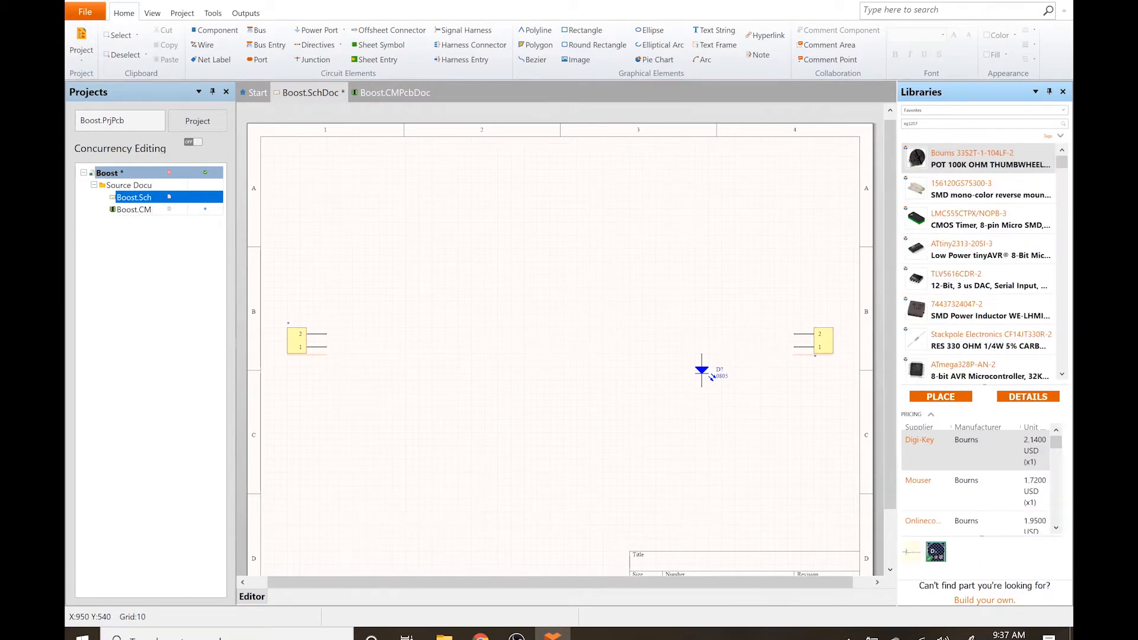
click(1063, 125)
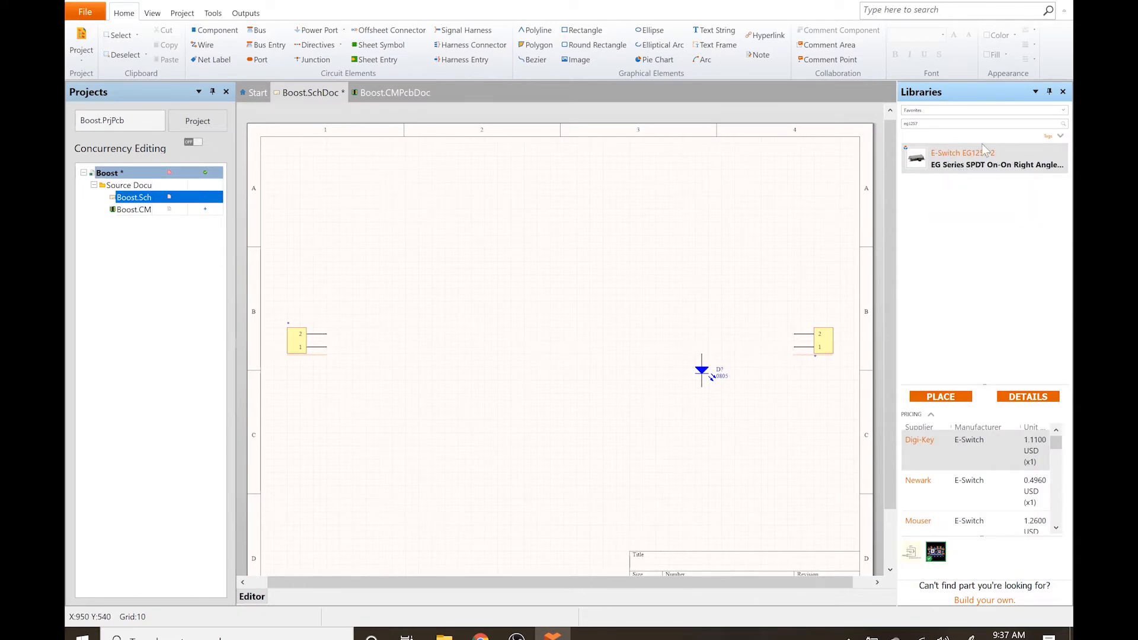
Step: Search the Octopart library for mcp1642b-adj, select the Microchip MCP1642B-ADJI/MS and check its footprint preview
click(935, 110)
click(935, 127)
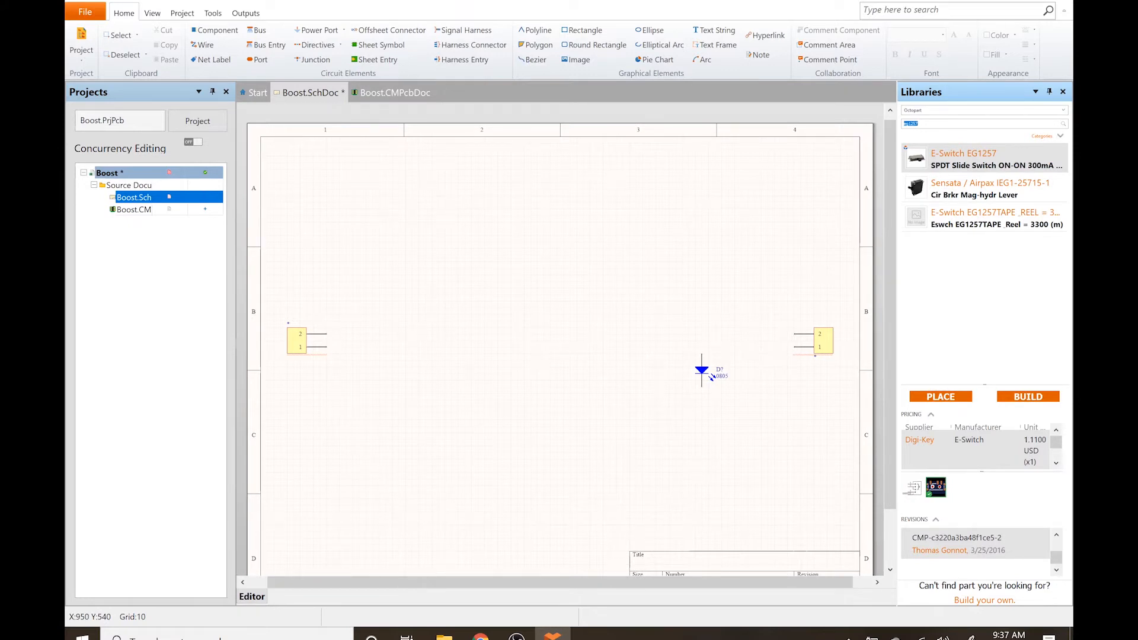
text(p1642b)
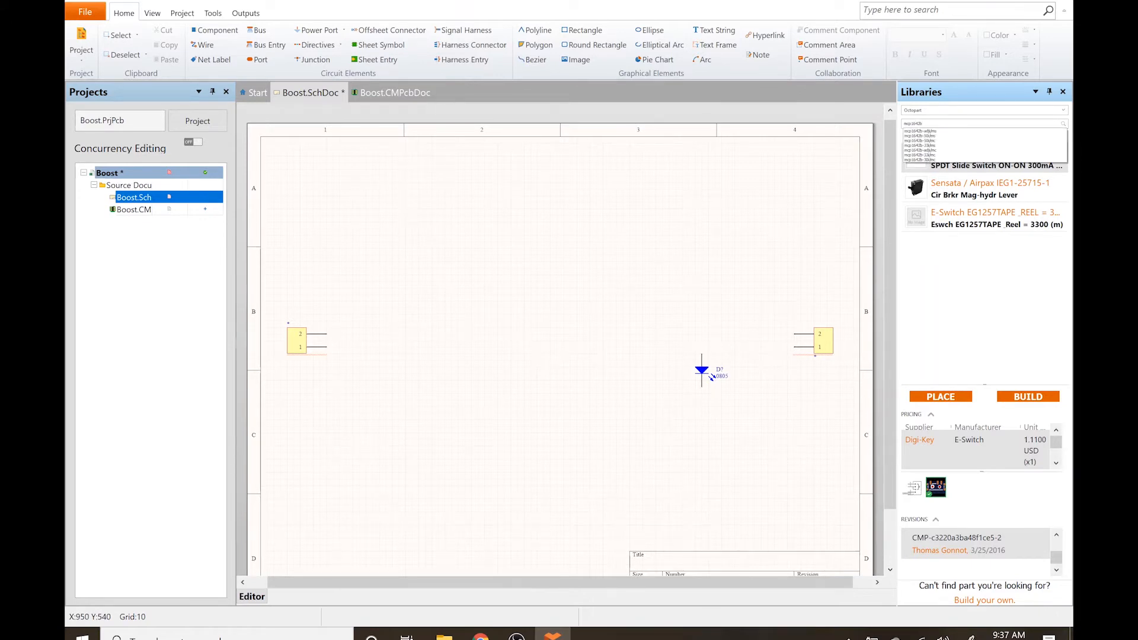
text(-adj)
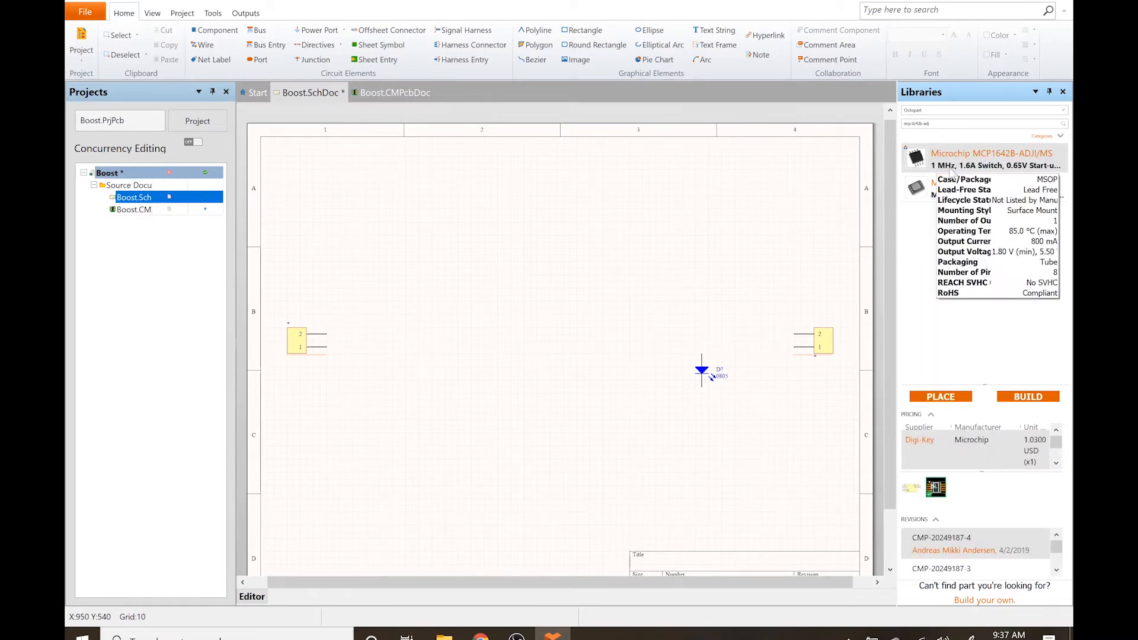
click(938, 200)
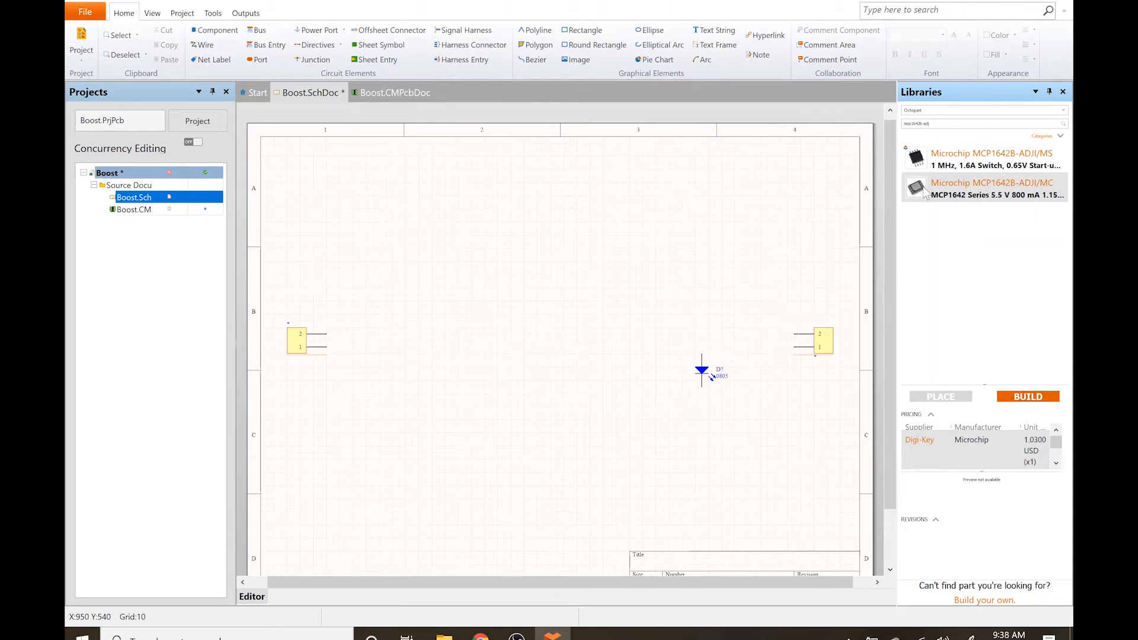
click(943, 171)
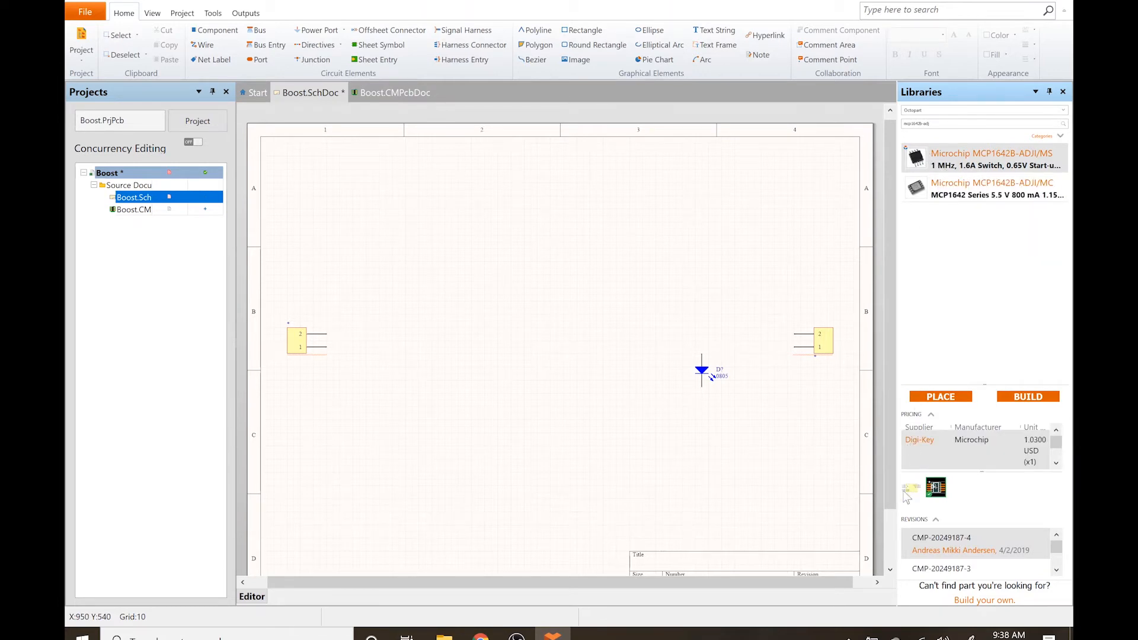
mouse_move(938, 493)
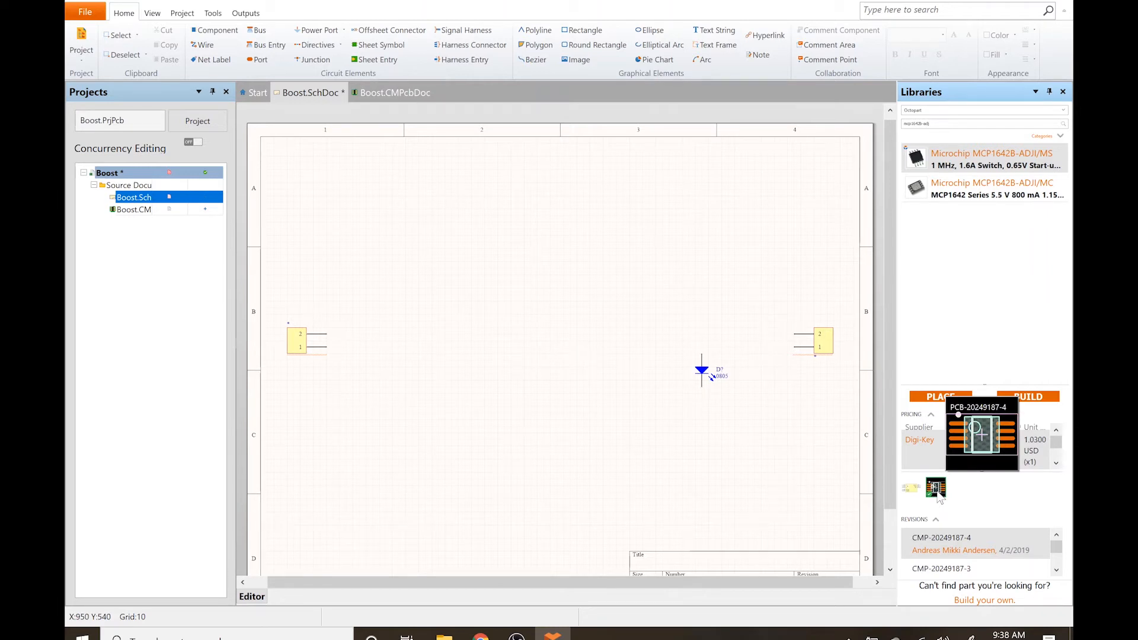
Step: Place the MCP1642B-ADJI/MS boost converter near the sheet's centre, between the two terminal blocks, after reviewing its component properties
click(941, 396)
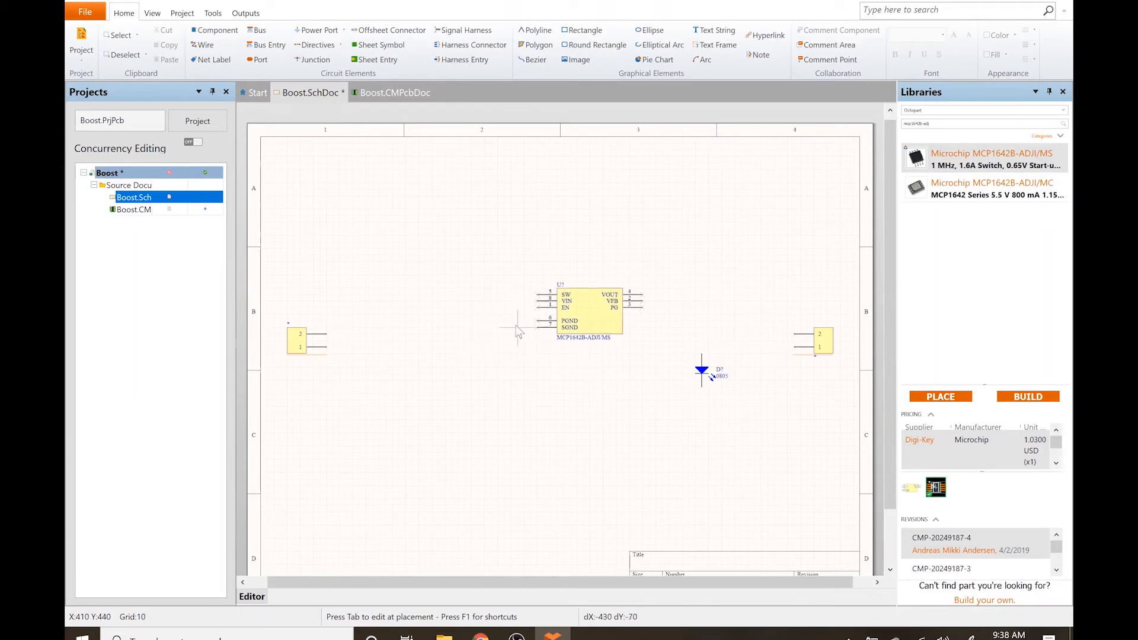
key(Tab)
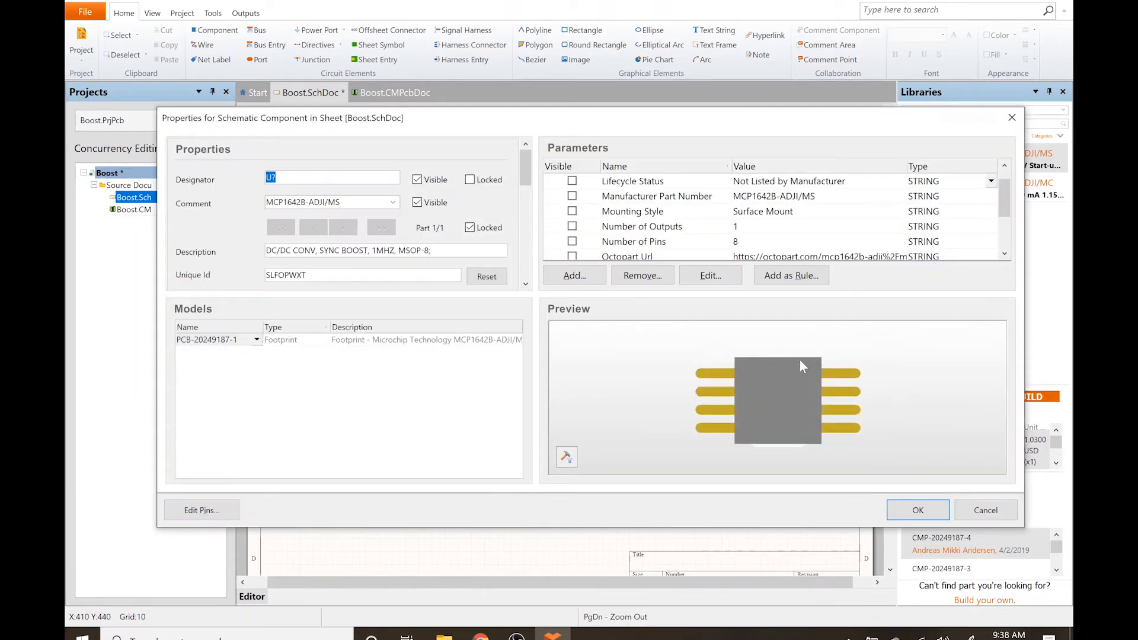
mouse_move(676, 425)
mouse_down()
mouse_move(663, 392)
mouse_move(714, 351)
mouse_move(694, 424)
mouse_move(657, 398)
mouse_move(695, 432)
mouse_move(673, 424)
mouse_up()
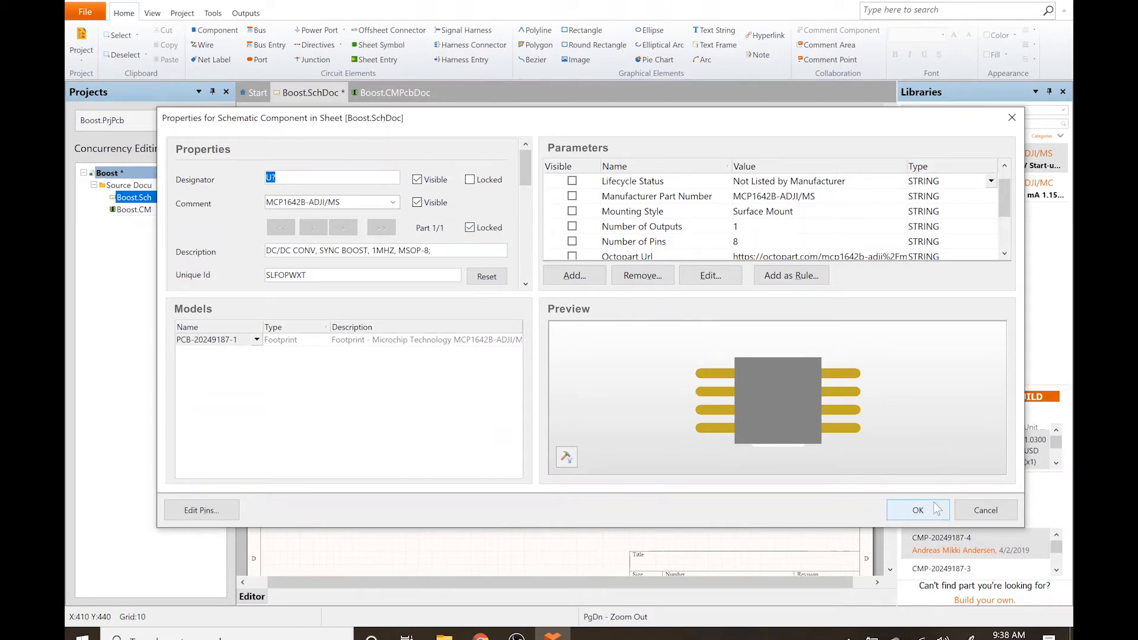
click(918, 510)
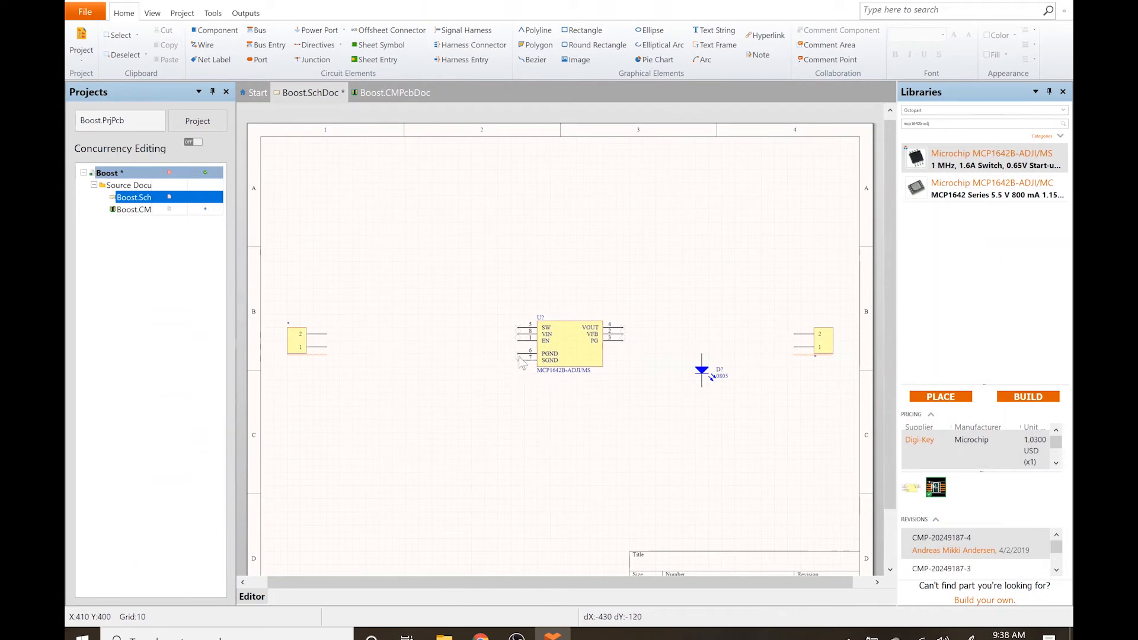
click(489, 361)
key(Escape)
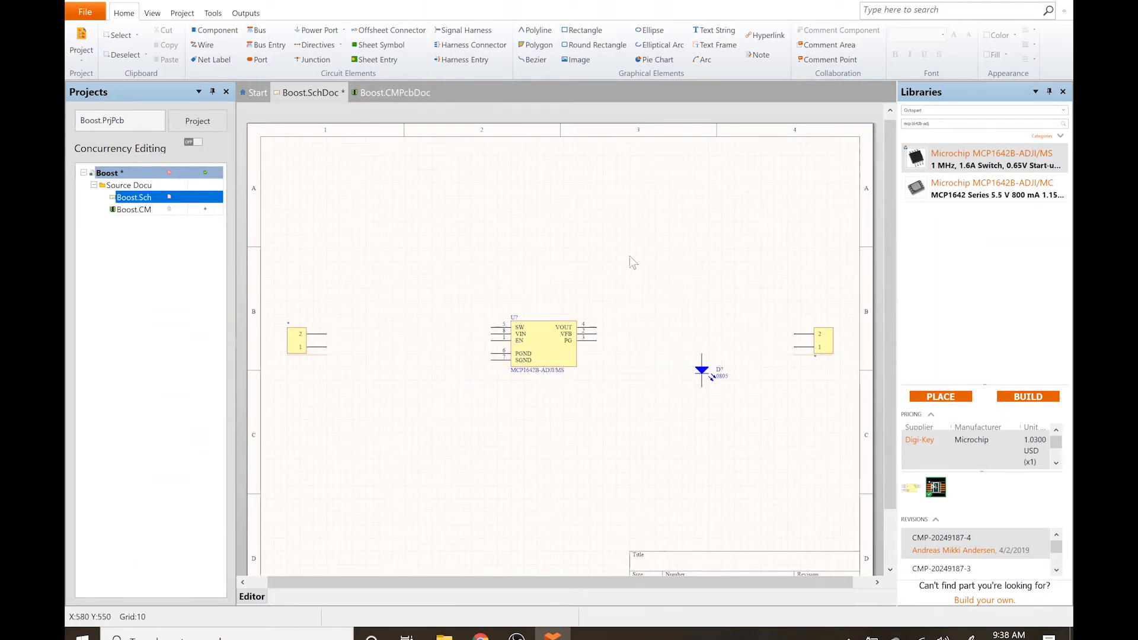
click(947, 125)
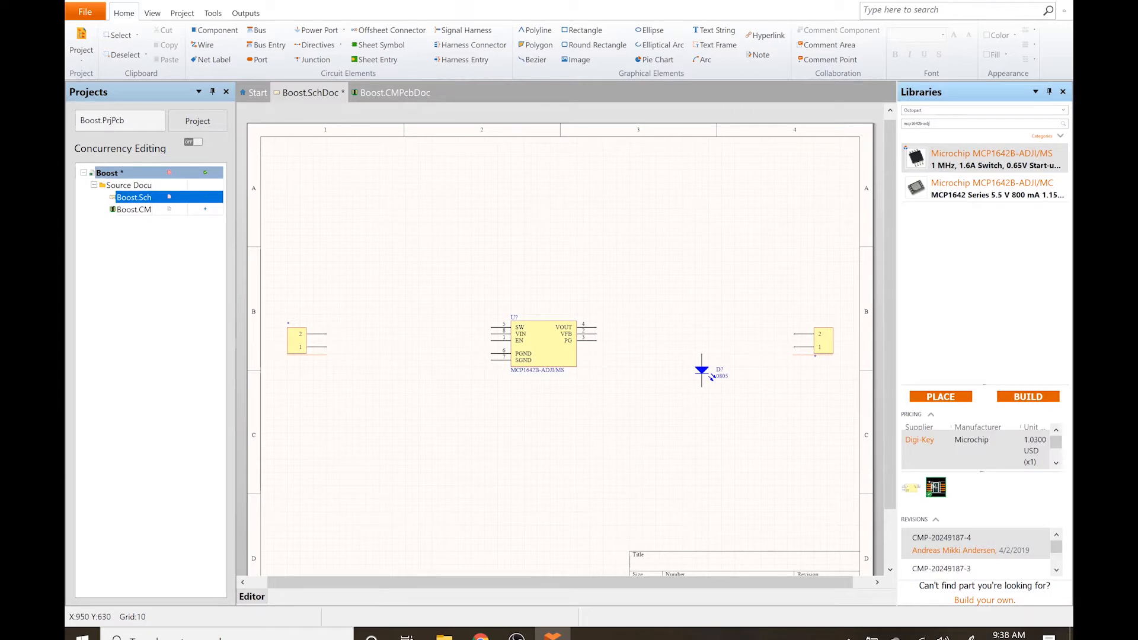
key(BackSpace)
key(BackSpace)
key(BackSpace)
key(BackSpace)
key(BackSpace)
text(eg1275)
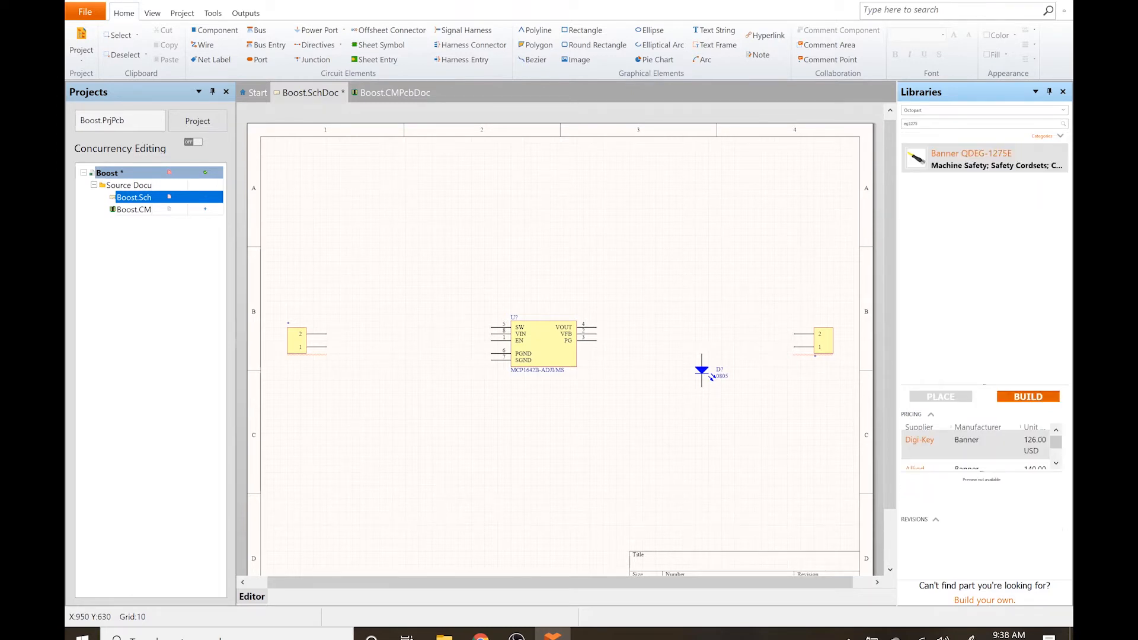
Step: Search for eg1257 and place the E-Switch EG1257 slide switch, rotated 90 degrees, in the sheet's upper-left area above the converter
key(ctrl+a)
text(eg12)
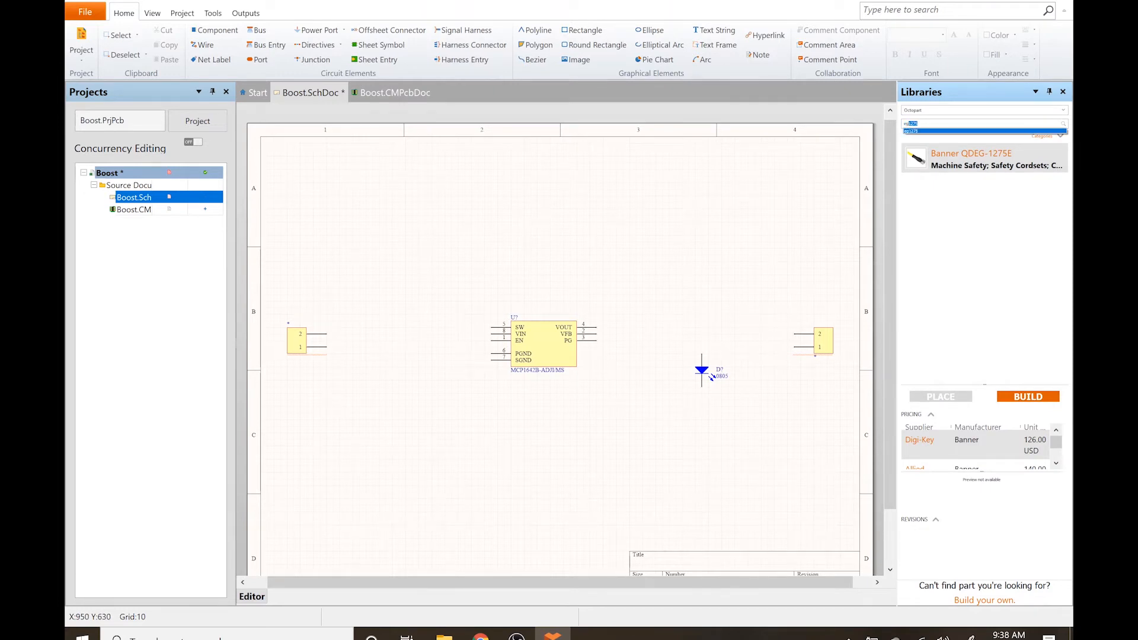
text(57)
key(Return)
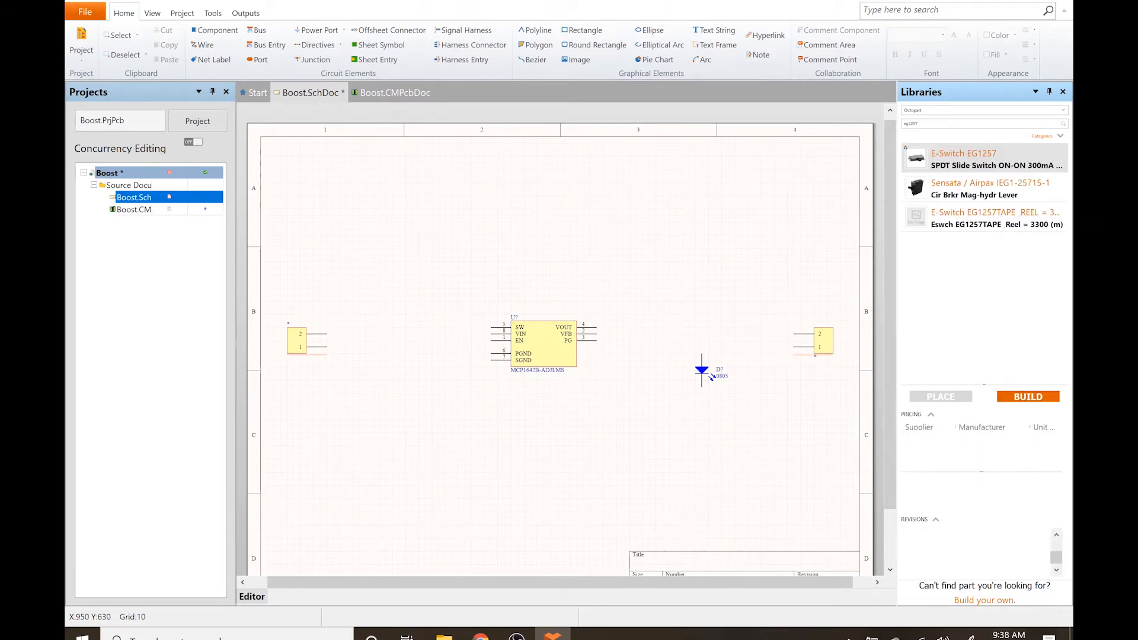
click(948, 397)
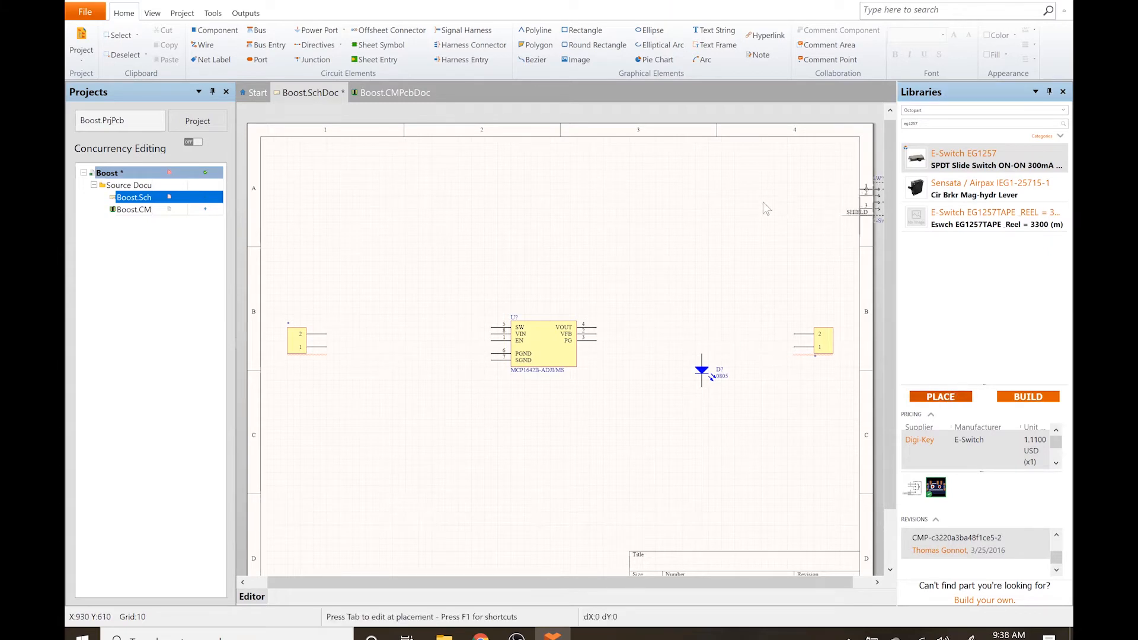
key(space)
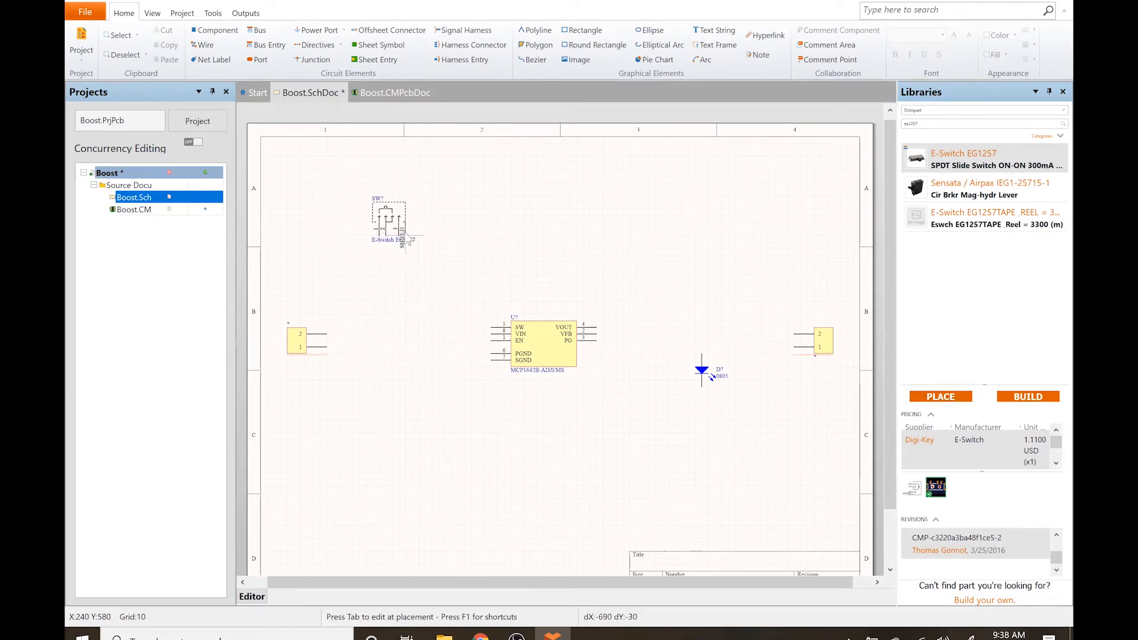
click(406, 236)
key(Escape)
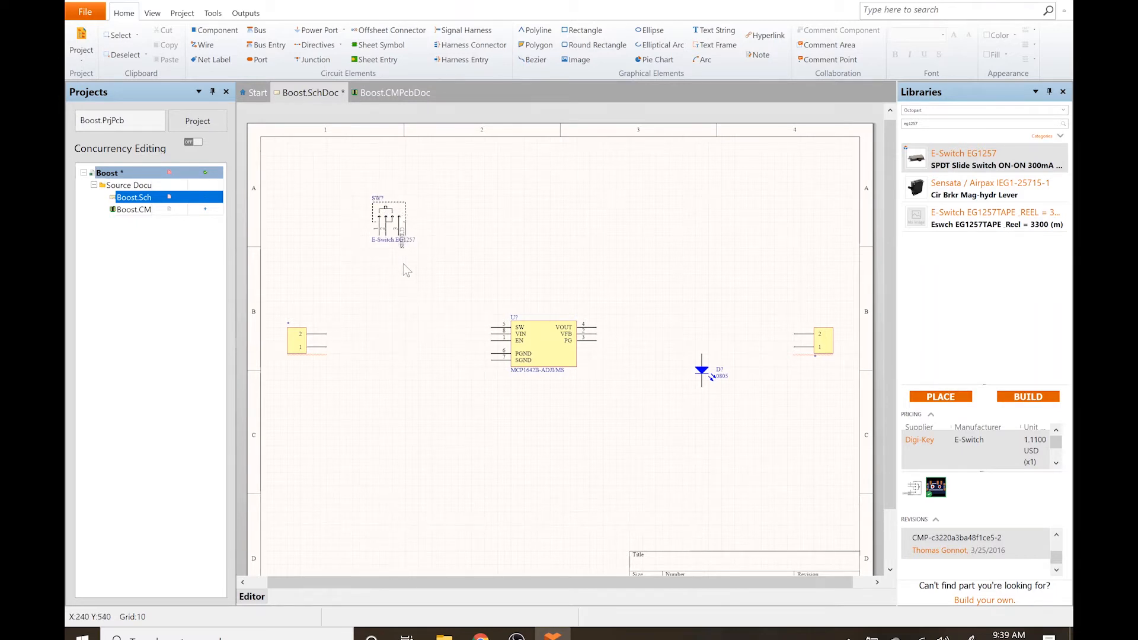
click(940, 123)
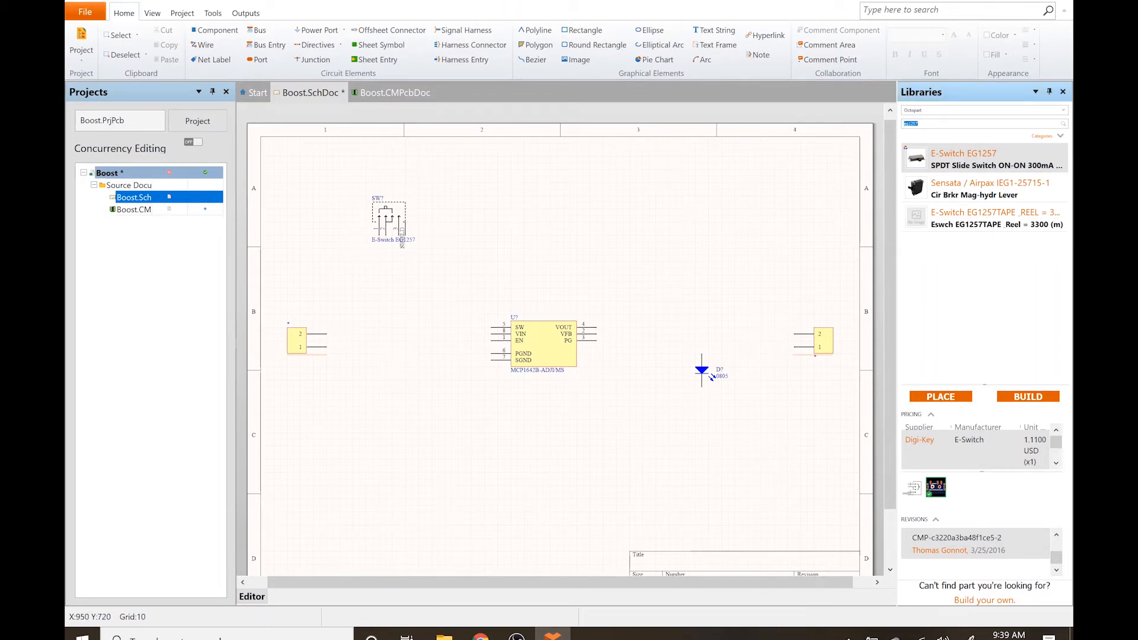
text(4.7uH)
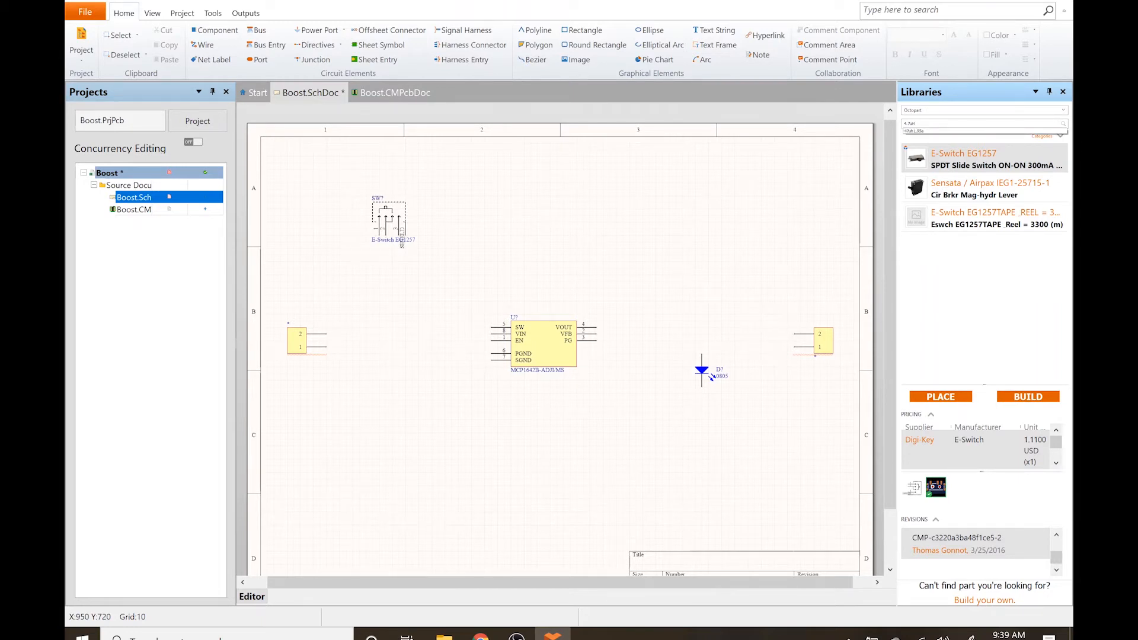
text(/2.3a)
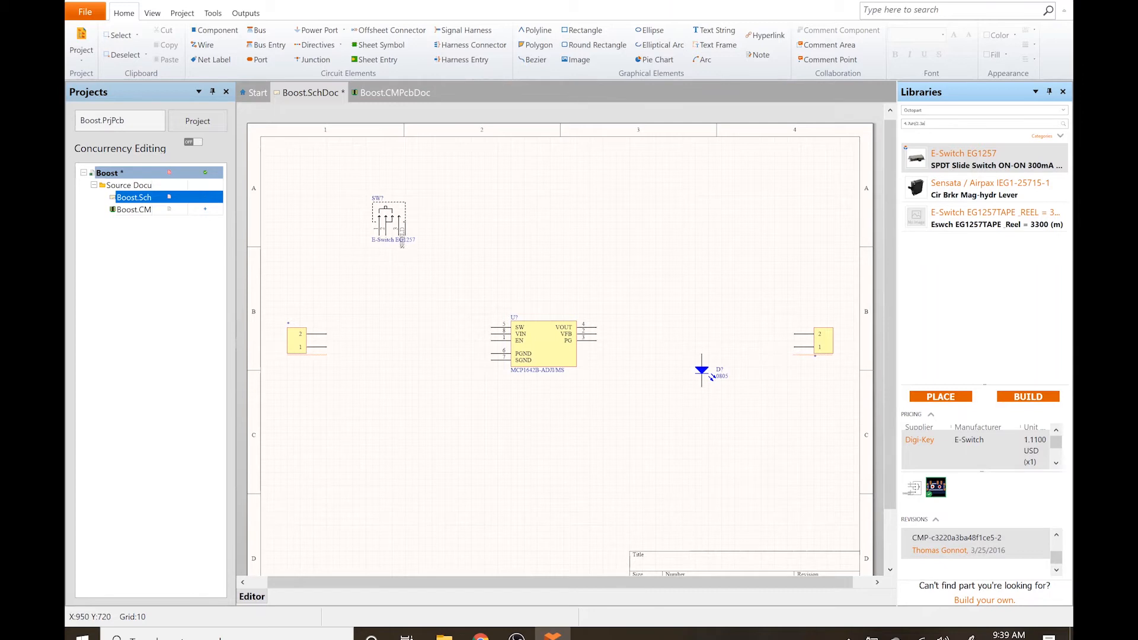
key(Return)
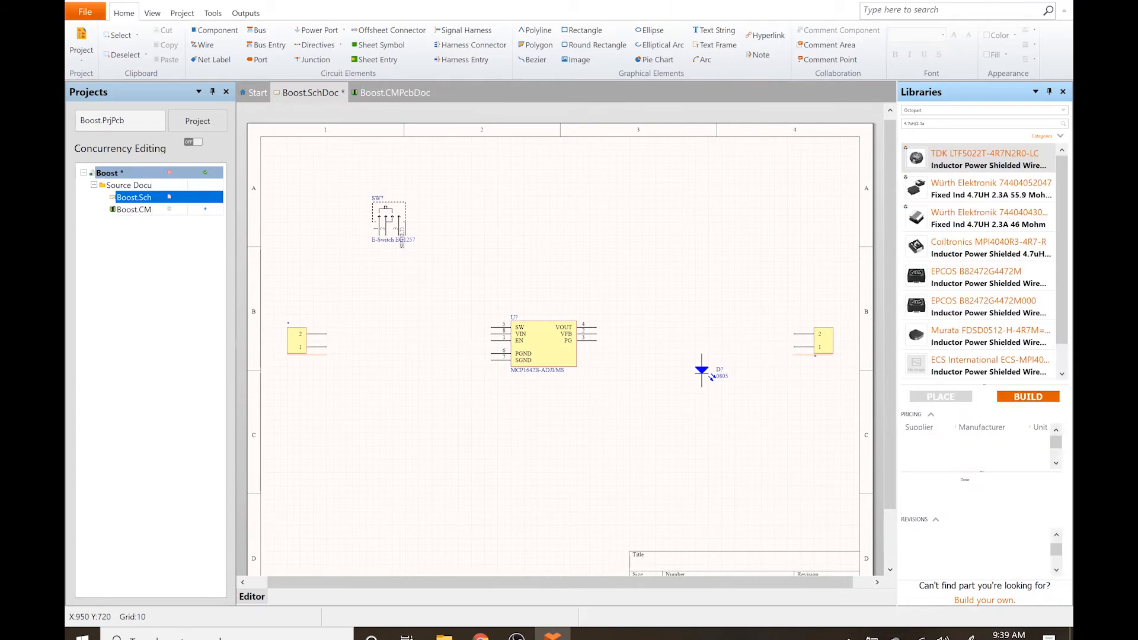
click(949, 198)
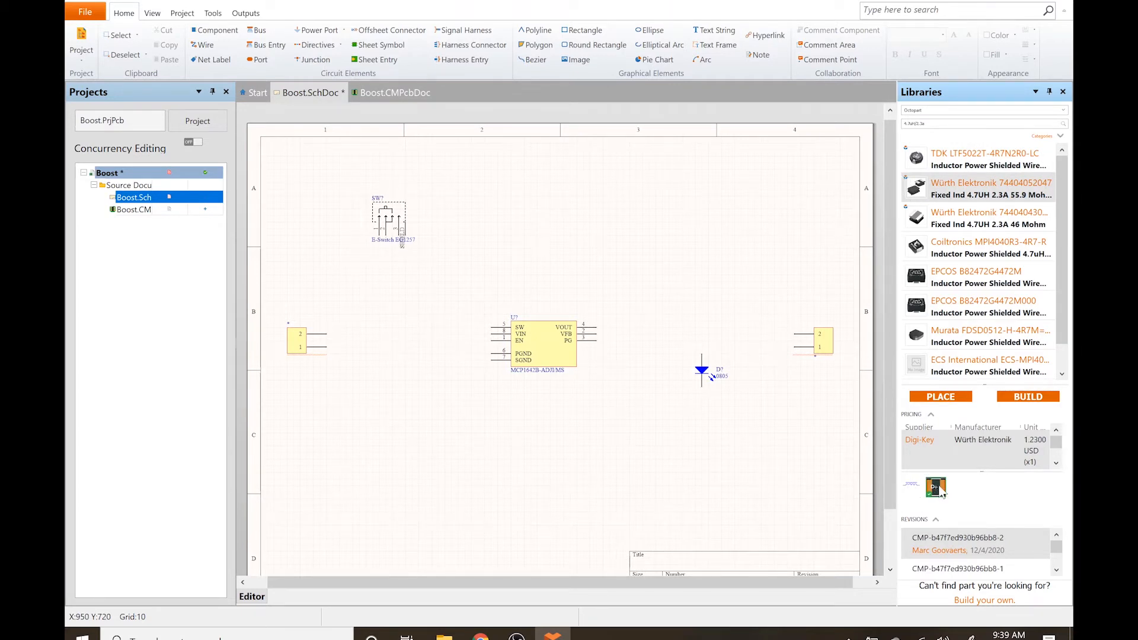
Step: Place the Würth inductor vertically just above and left of the converter, hiding its comment and adding a visible Value parameter of 4.7uH
mouse_move(939, 493)
click(941, 396)
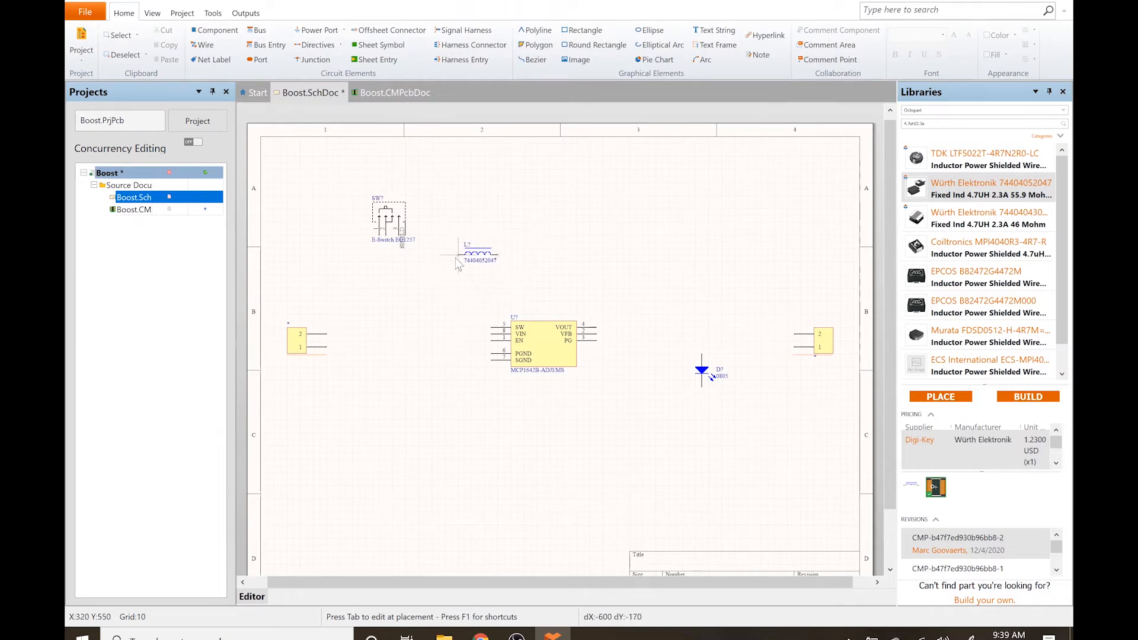
key(space)
key(Tab)
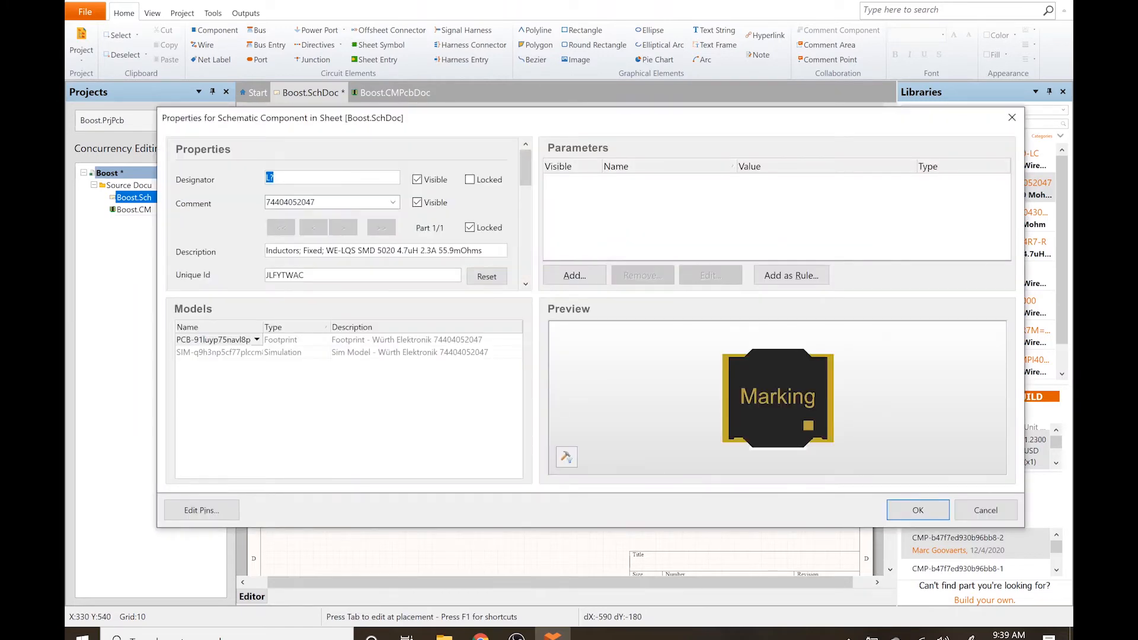
click(417, 203)
click(582, 276)
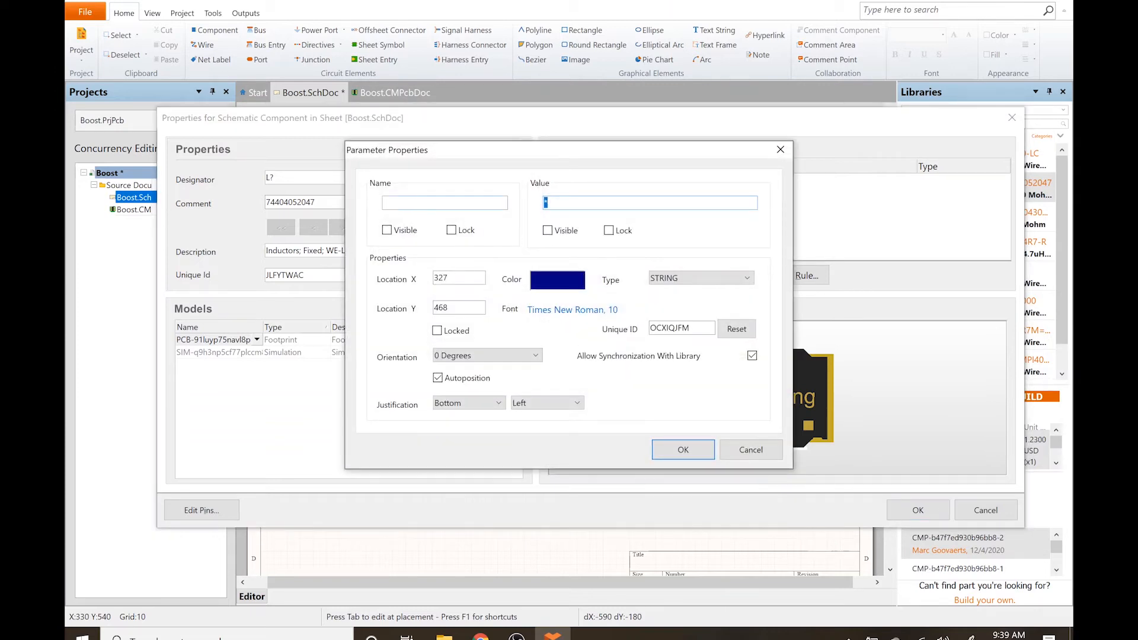
click(444, 202)
click(547, 230)
click(683, 450)
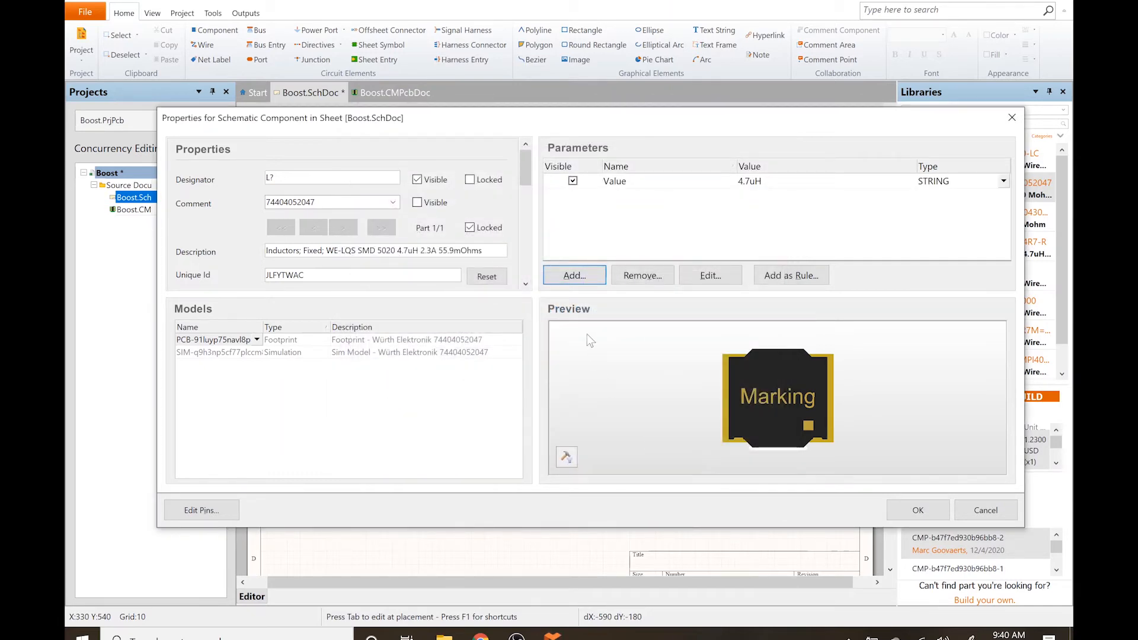
click(930, 514)
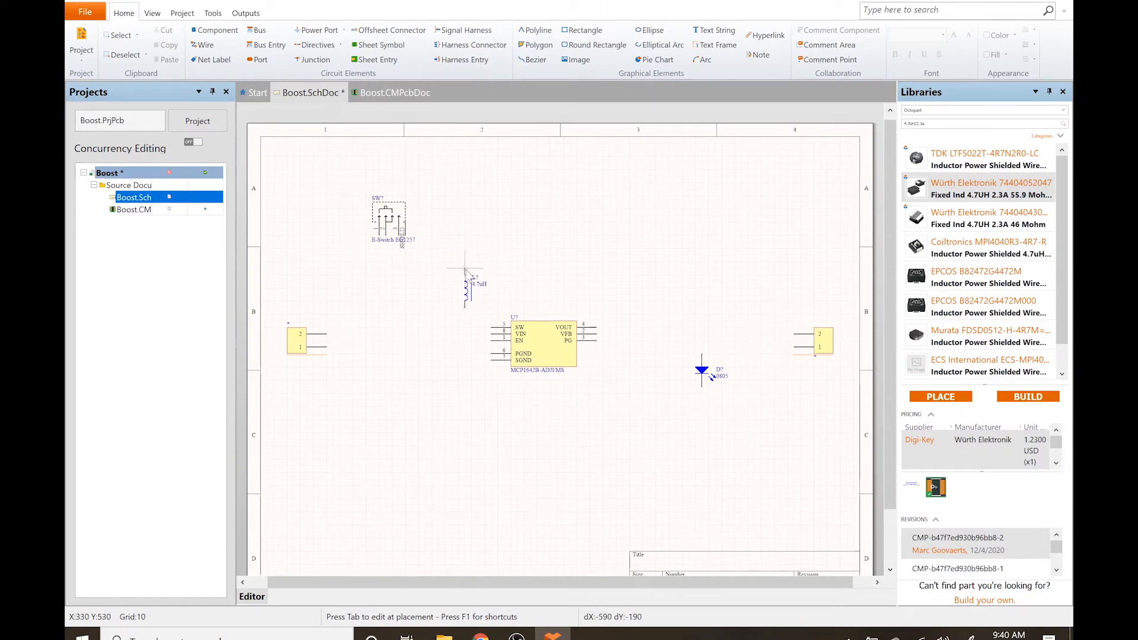
click(464, 275)
key(Escape)
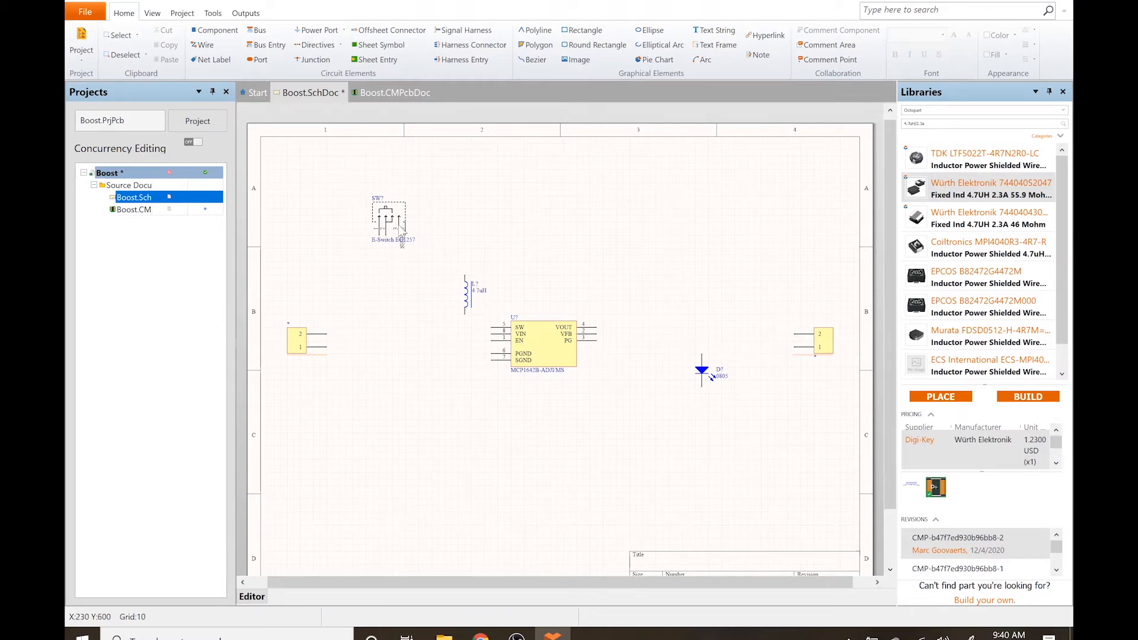
Step: Set the inductor's designator to L1
double_click(475, 295)
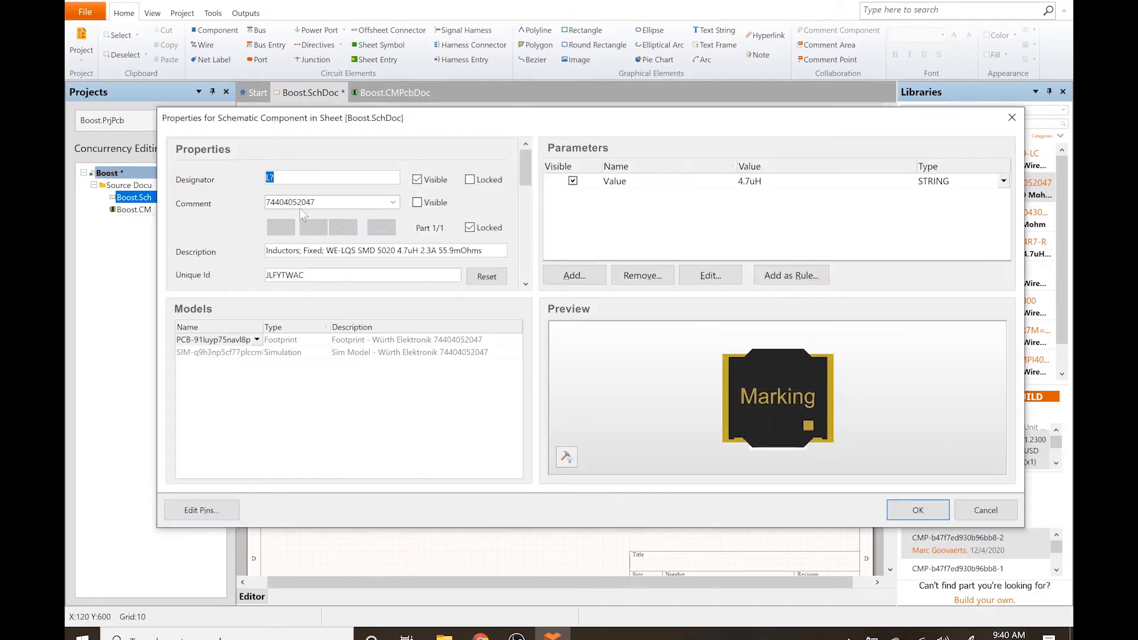
key(BackSpace)
text(1)
key(Return)
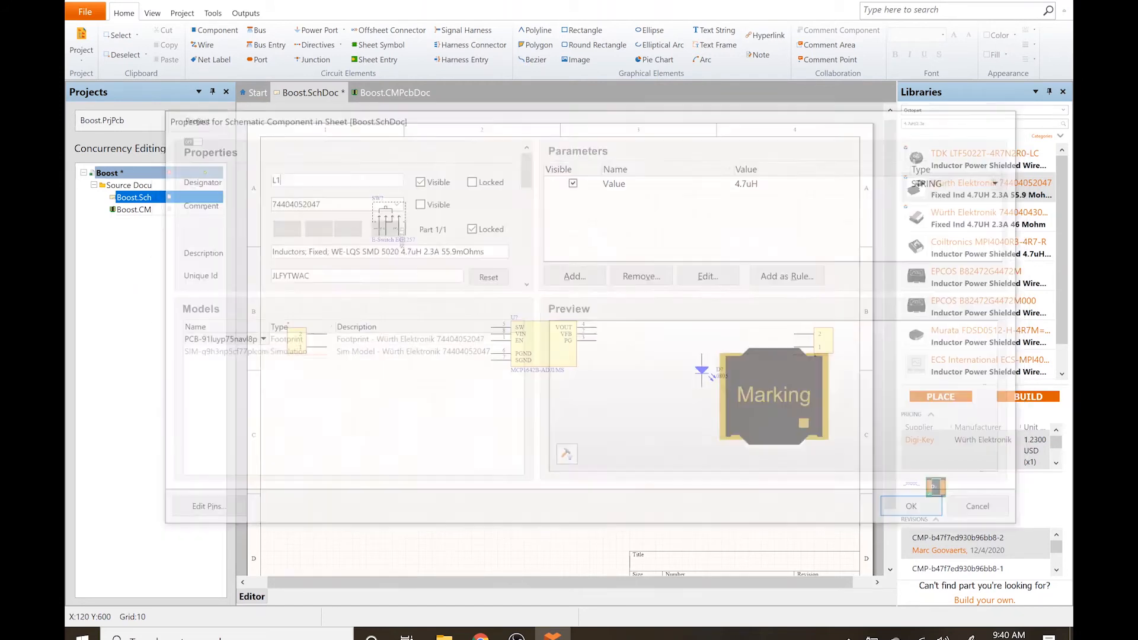
click(471, 230)
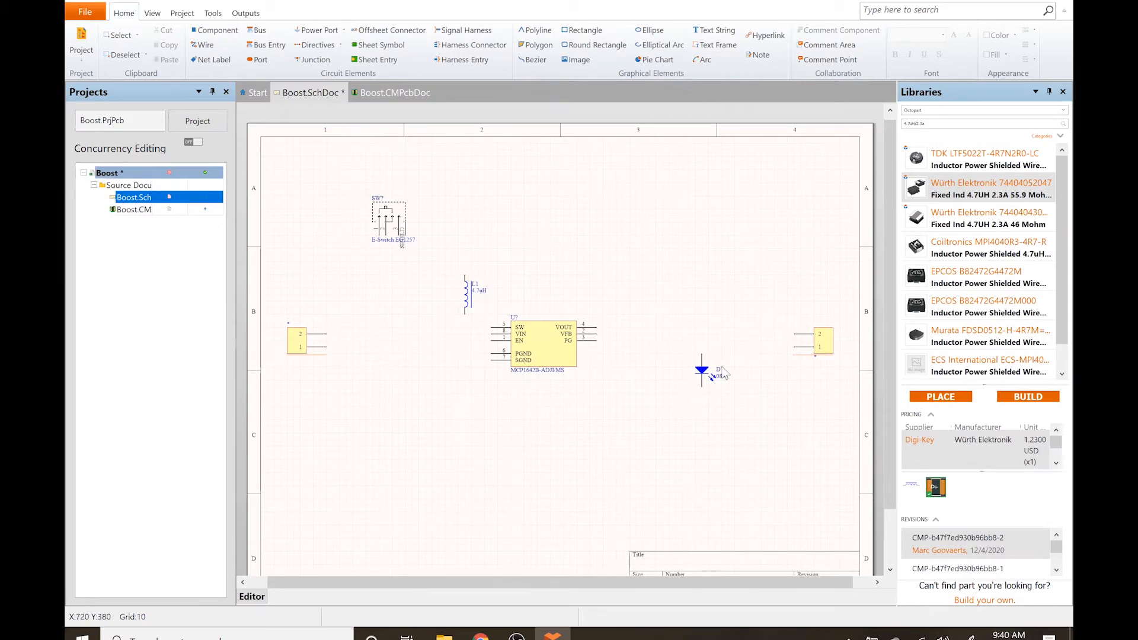
Step: Set the LED's designator to D1
double_click(702, 371)
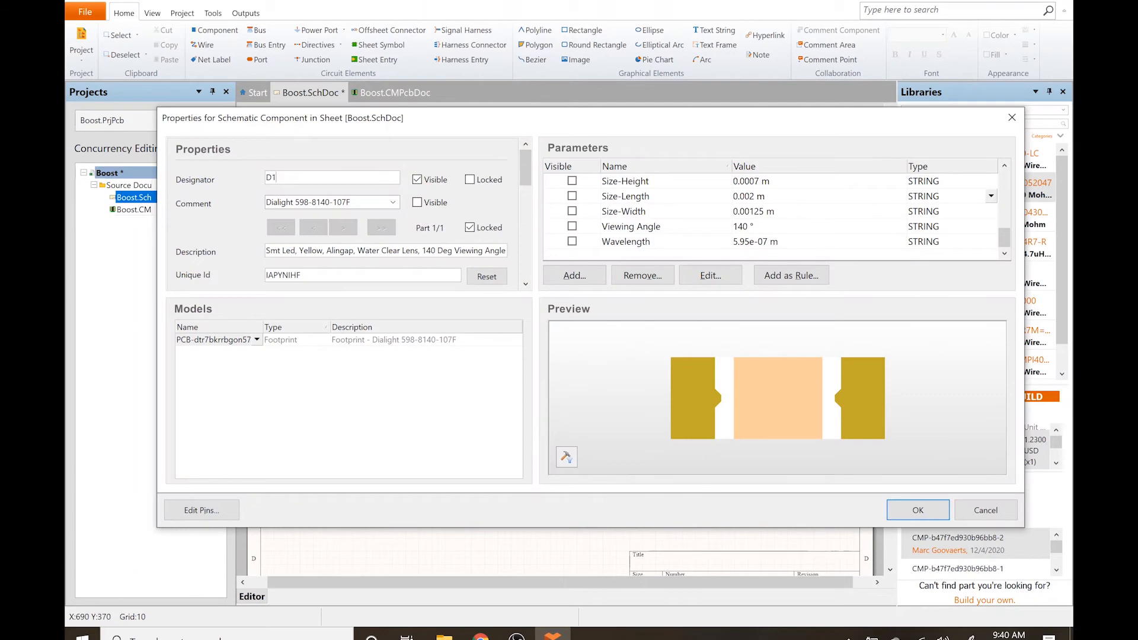
text(1)
key(Return)
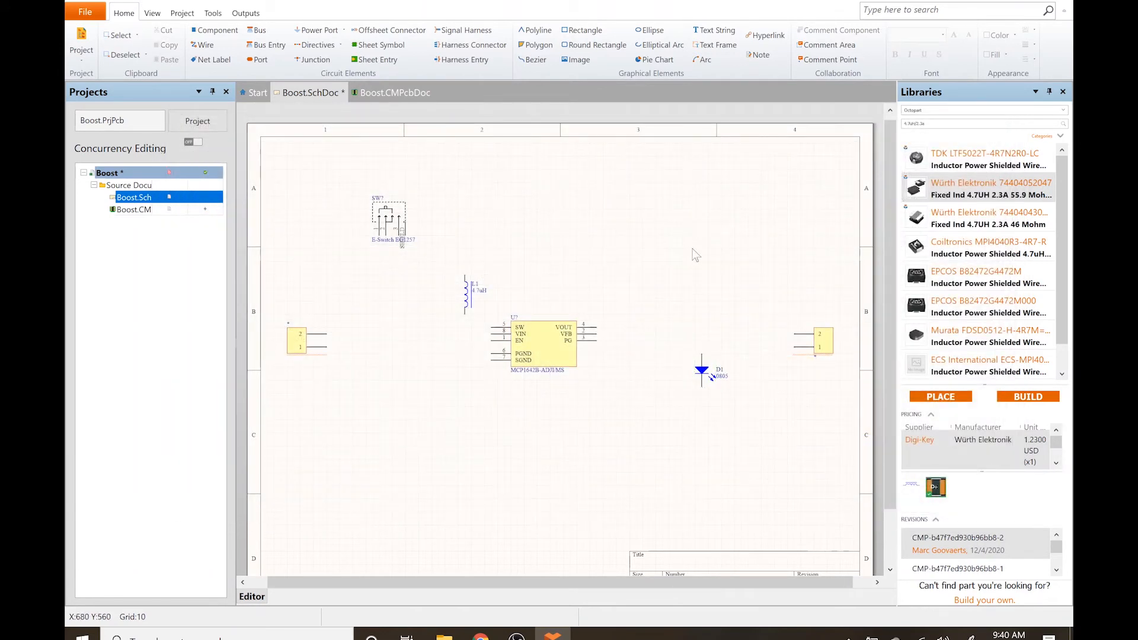
Step: Set the designators of the two terminal blocks to Vin for the input side and Vout for the output side
double_click(298, 344)
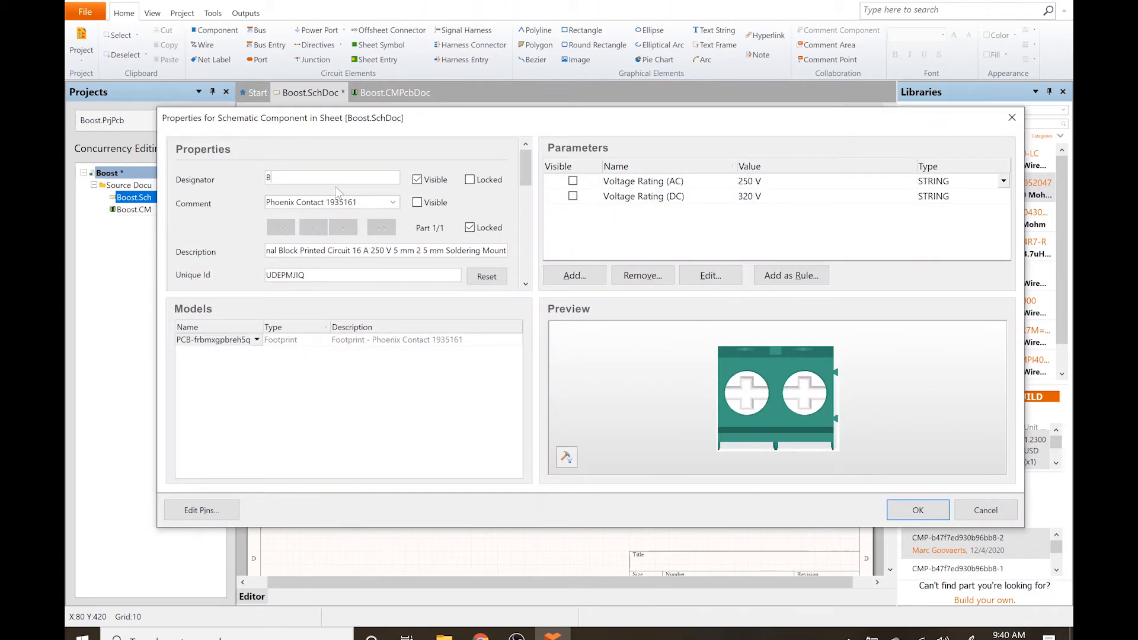
key(Return)
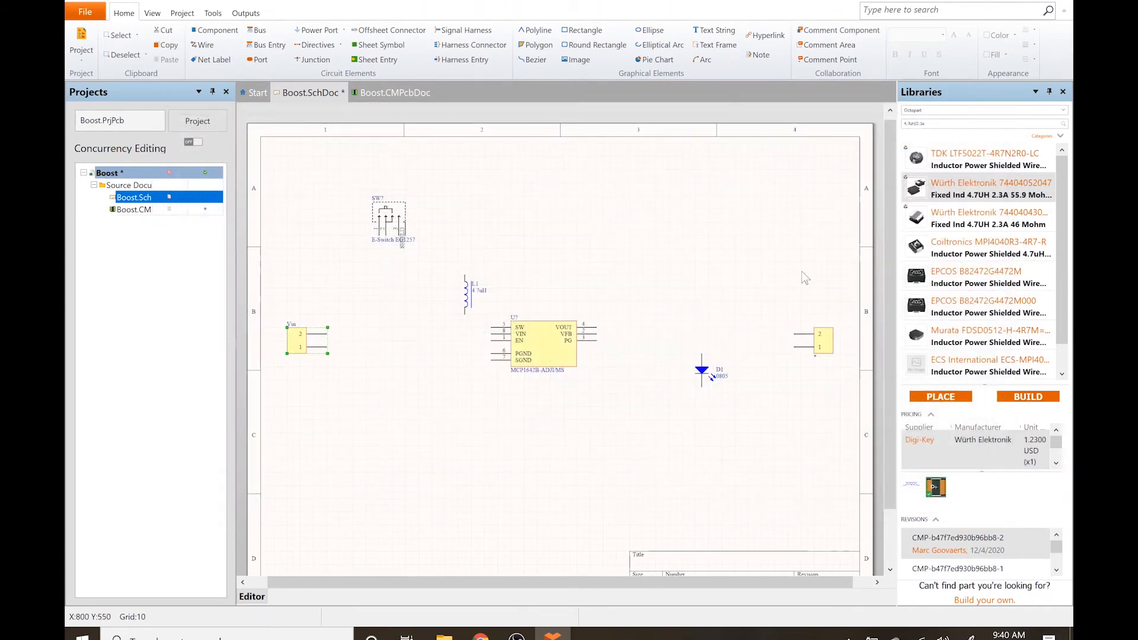
double_click(820, 342)
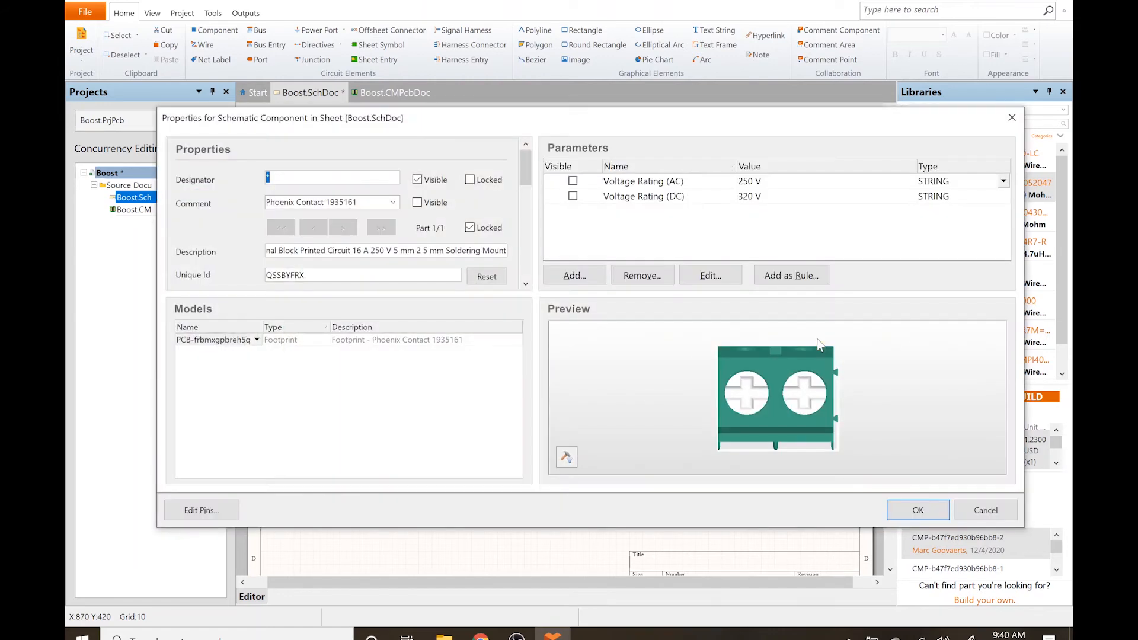
text(Vout)
key(Return)
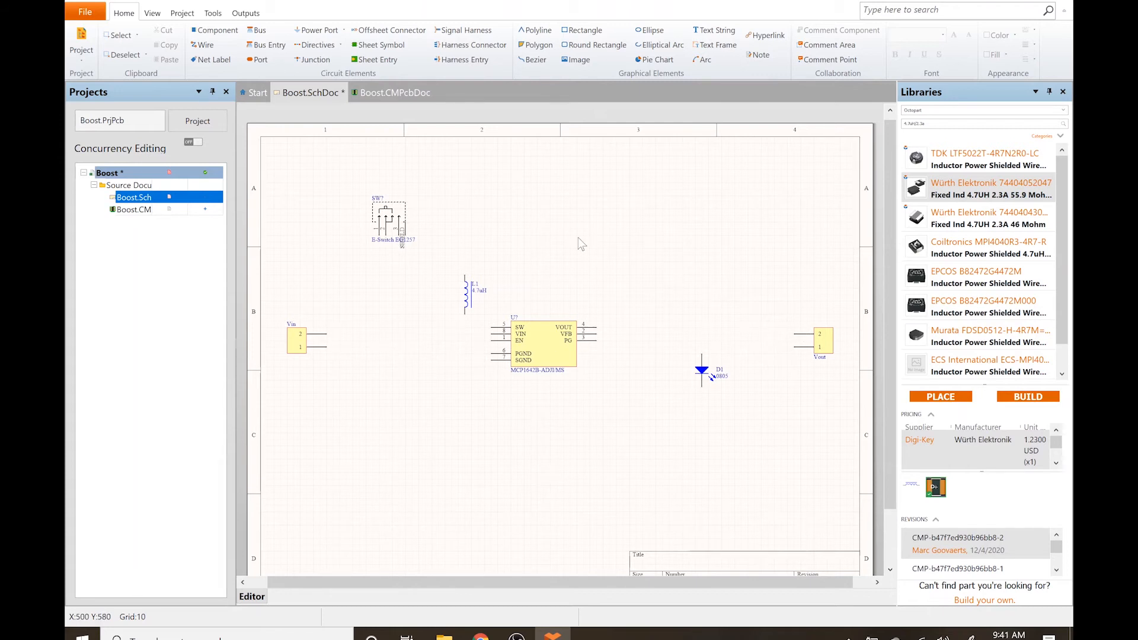
Step: Search the component library for 0805 10uF capacitors
double_click(925, 123)
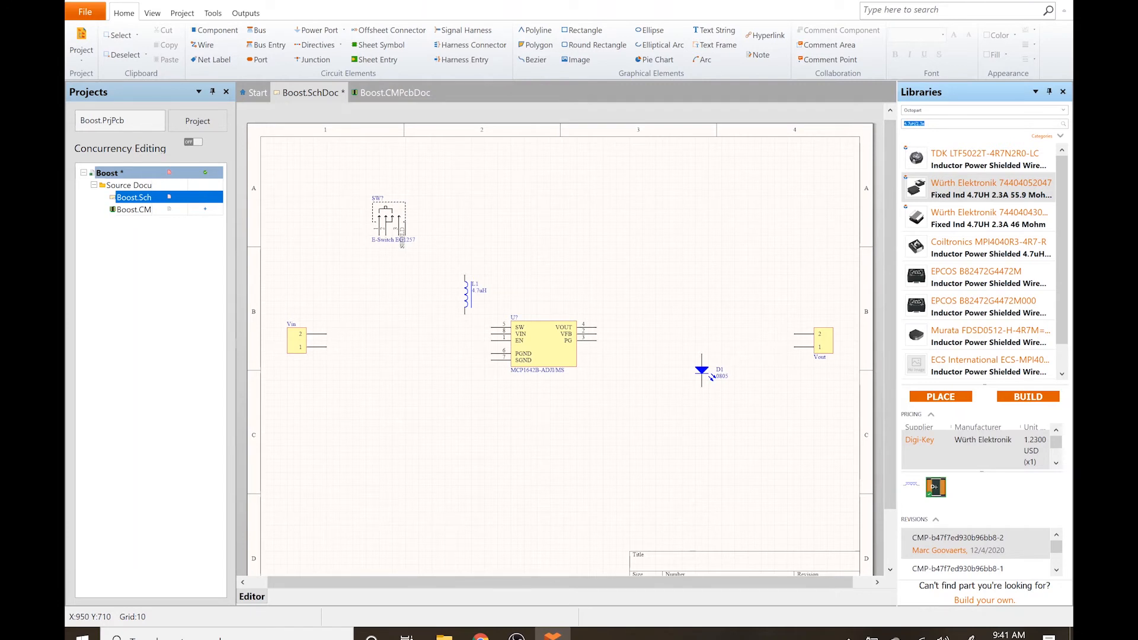
text(0805)
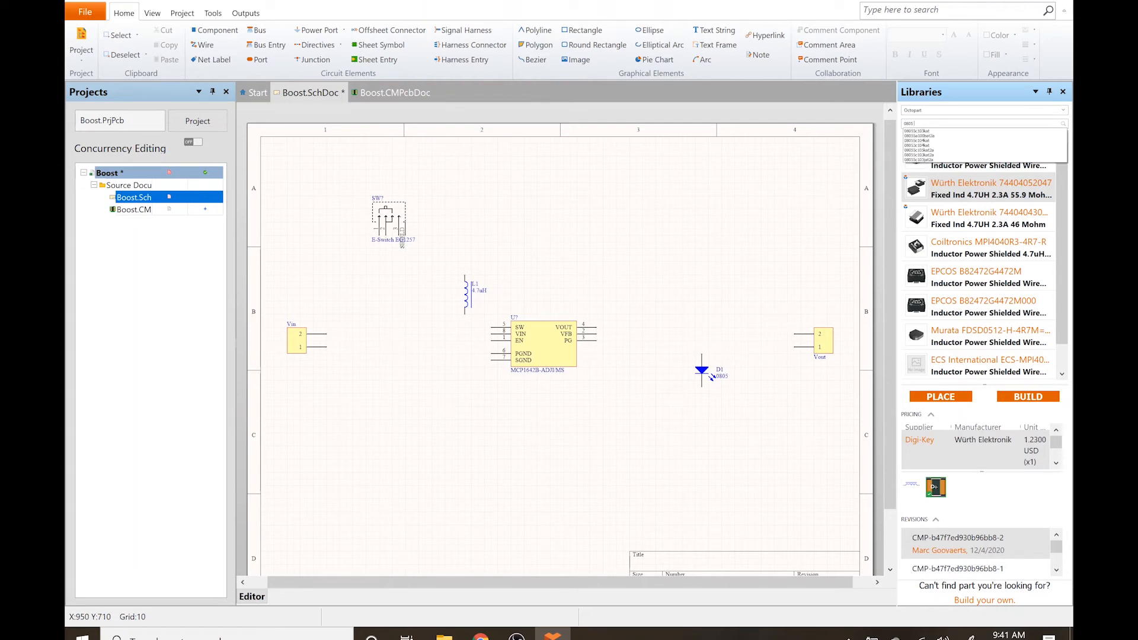
text( 10uF)
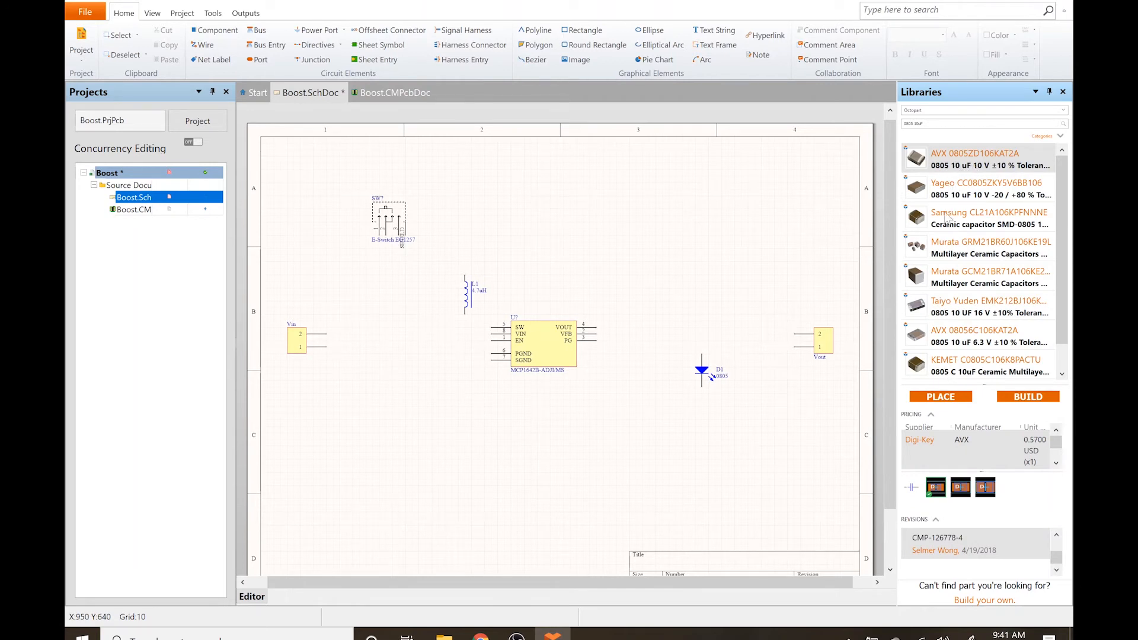
Step: Place two AVX 0805ZD106KAT2A capacitors vertically, C1 between Vin and the converter and C2 between the converter and the LED
click(943, 395)
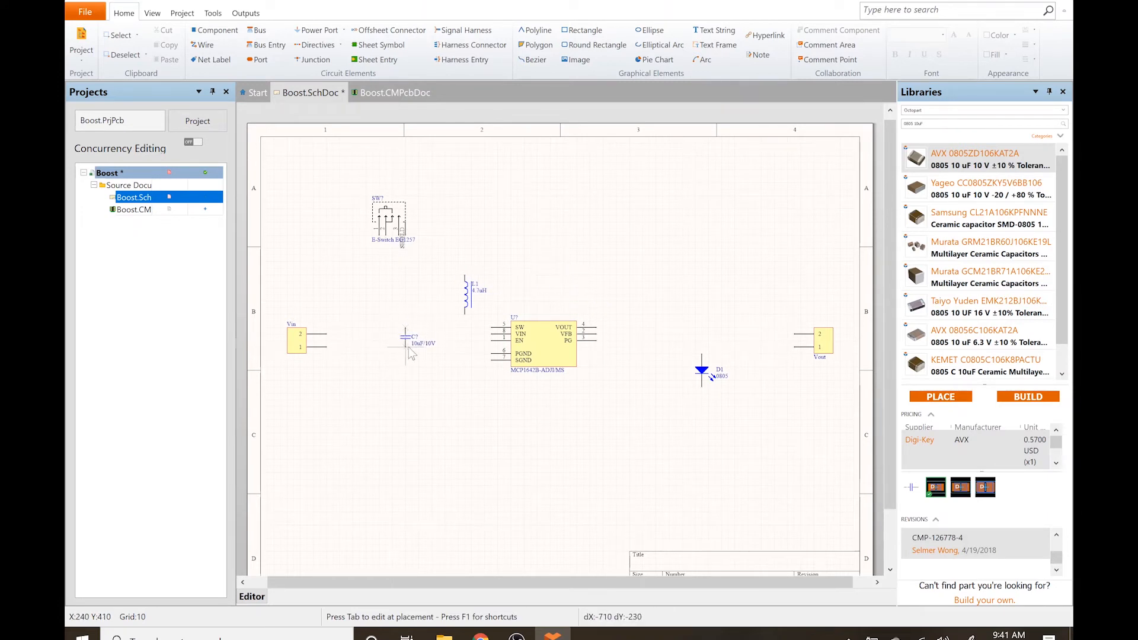
key(Left)
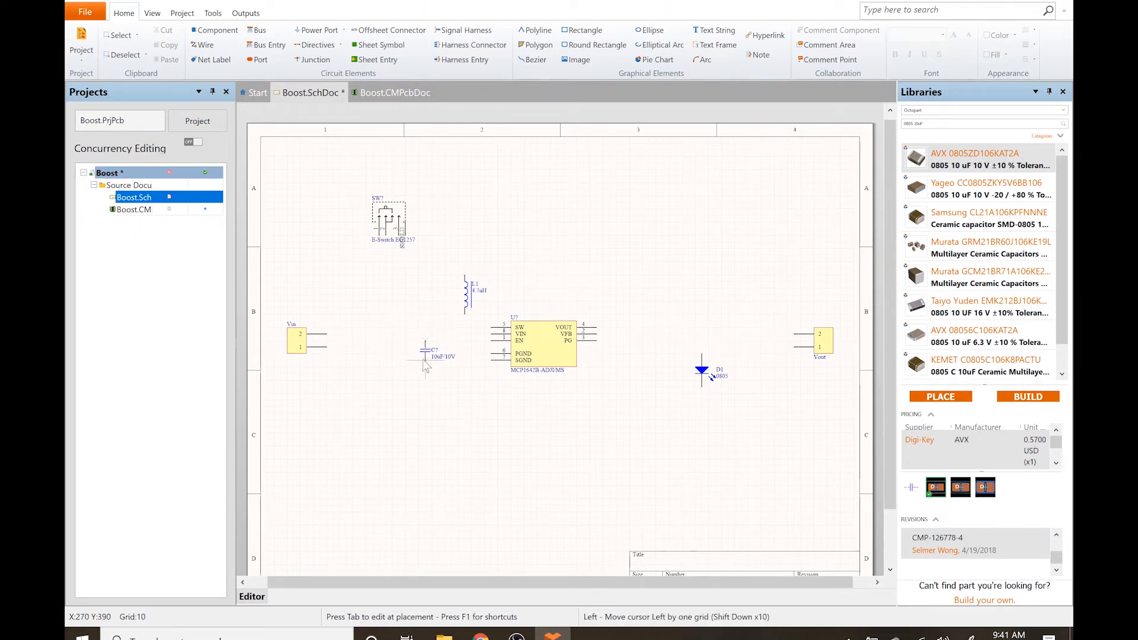
key(Right)
key(Tab)
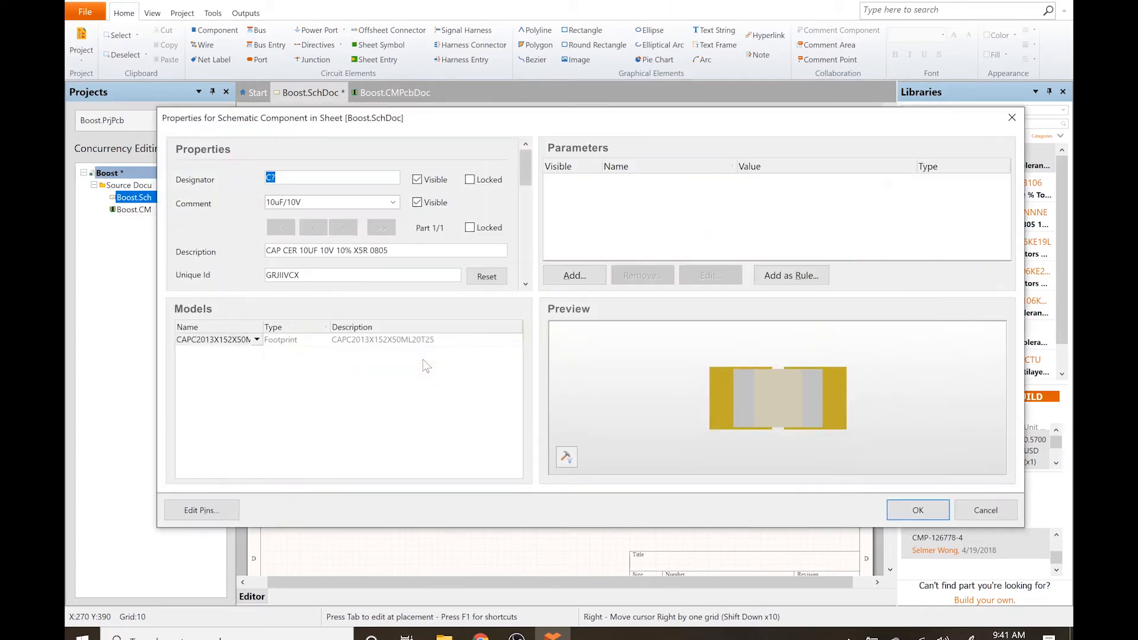
click(276, 177)
click(917, 509)
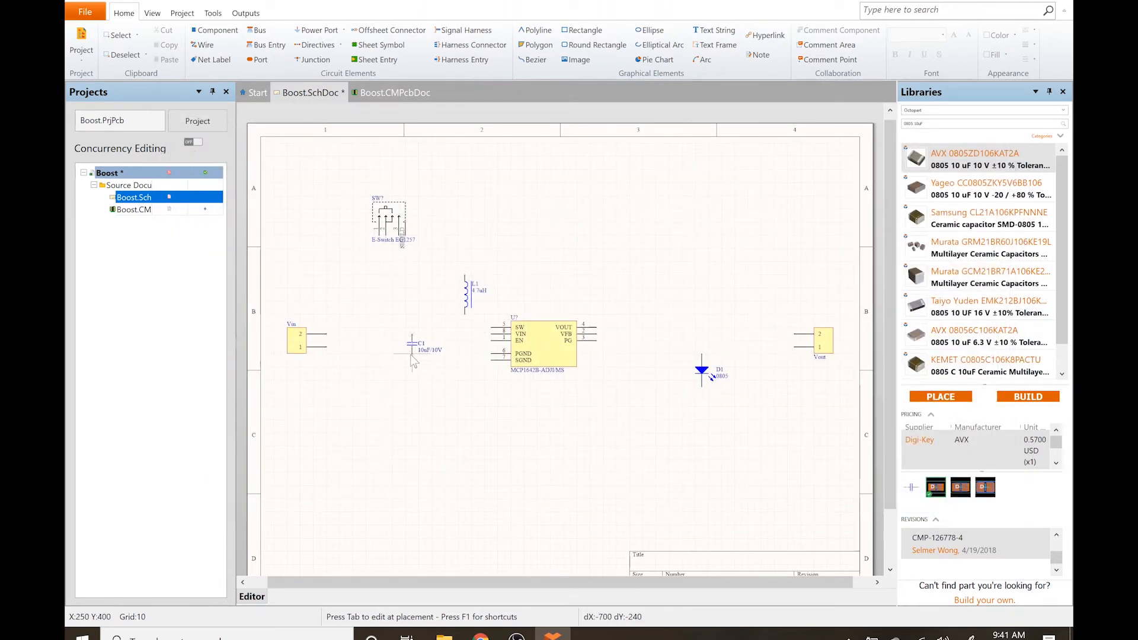
click(411, 354)
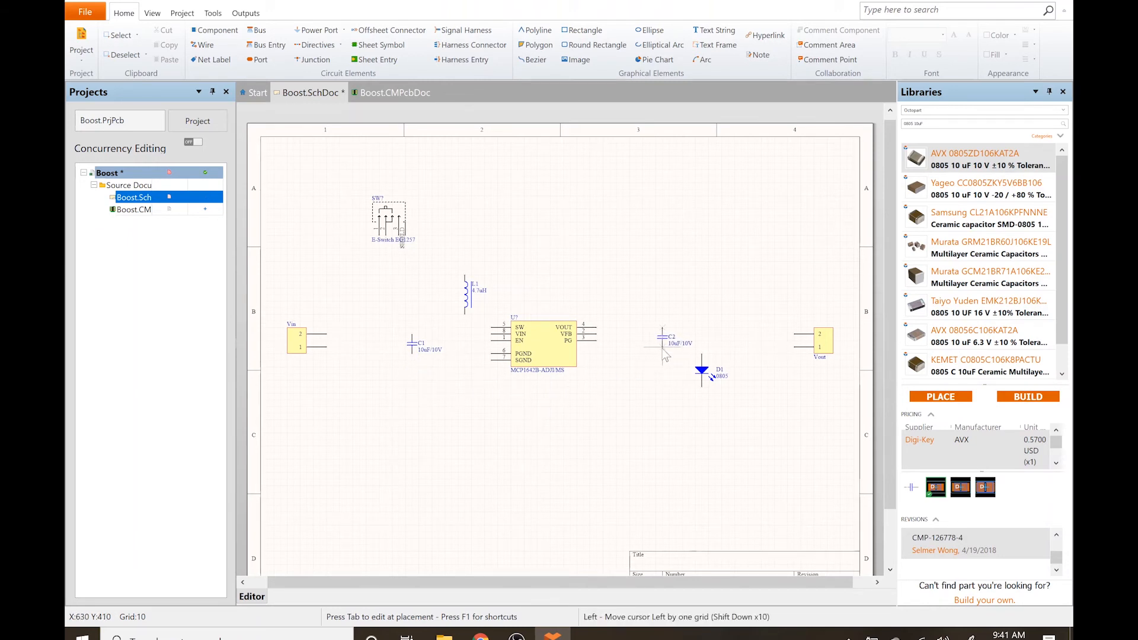
click(662, 348)
right_click(662, 347)
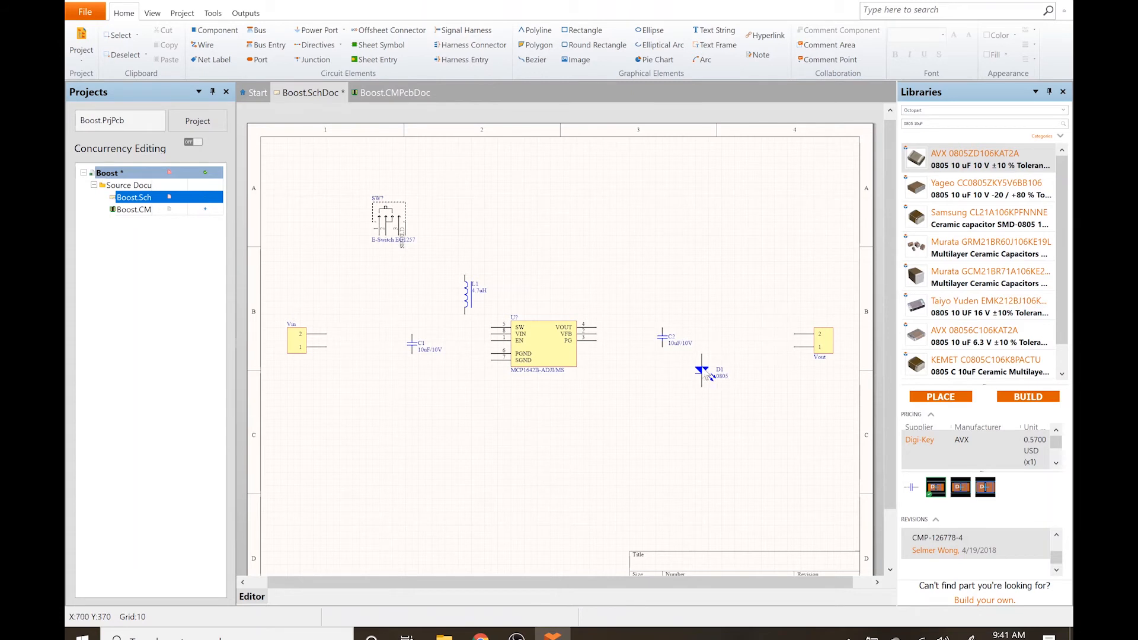
Step: Move LED D1 and capacitor C2 farther right to make room beside the converter's output pins
drag(703, 374, 736, 374)
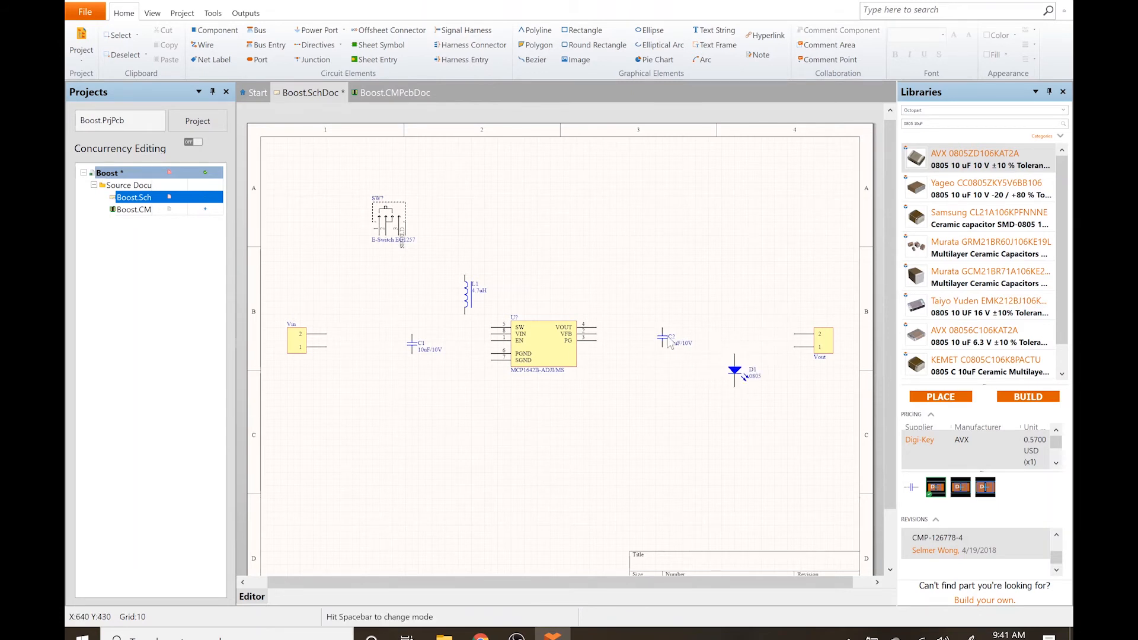
drag(671, 336, 699, 342)
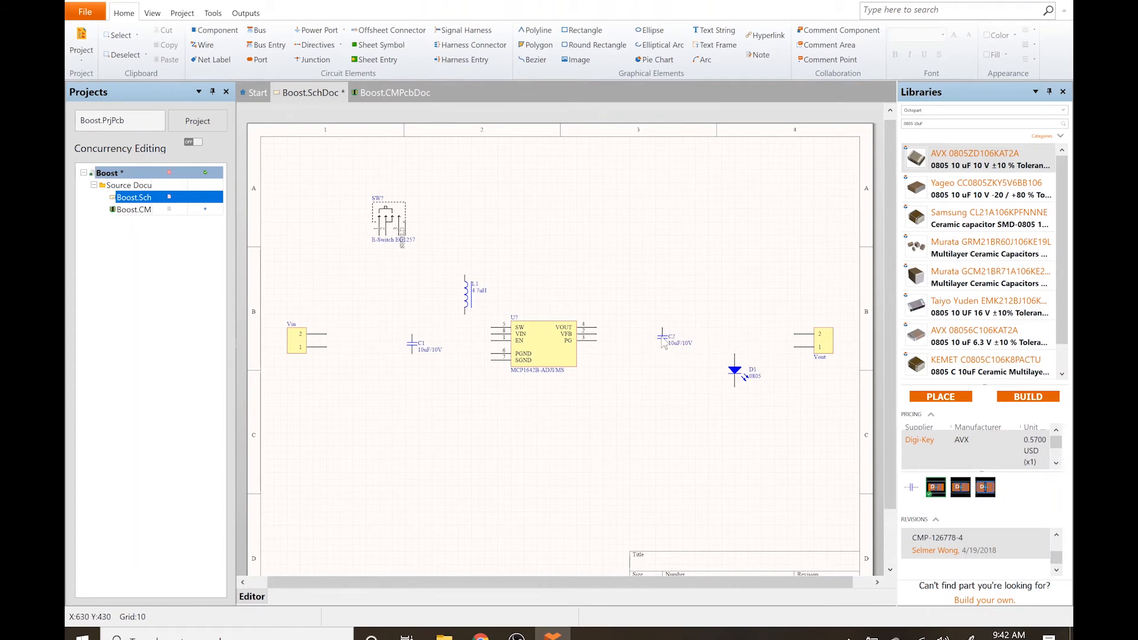
drag(662, 342, 683, 342)
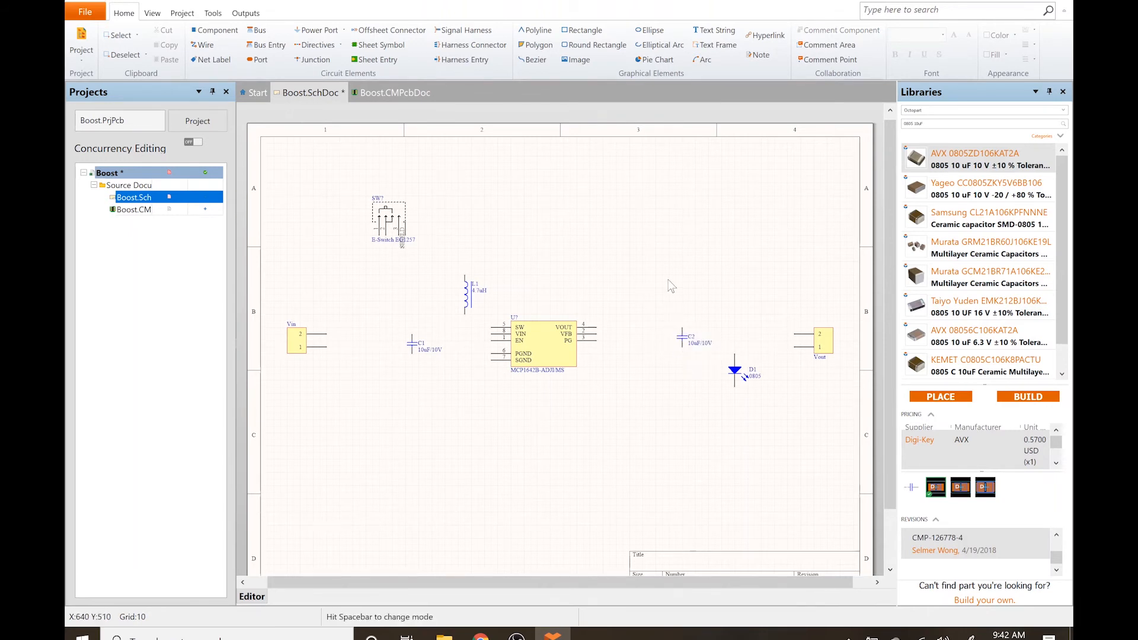
Step: Search the component library for 0805 680K resistors
click(949, 124)
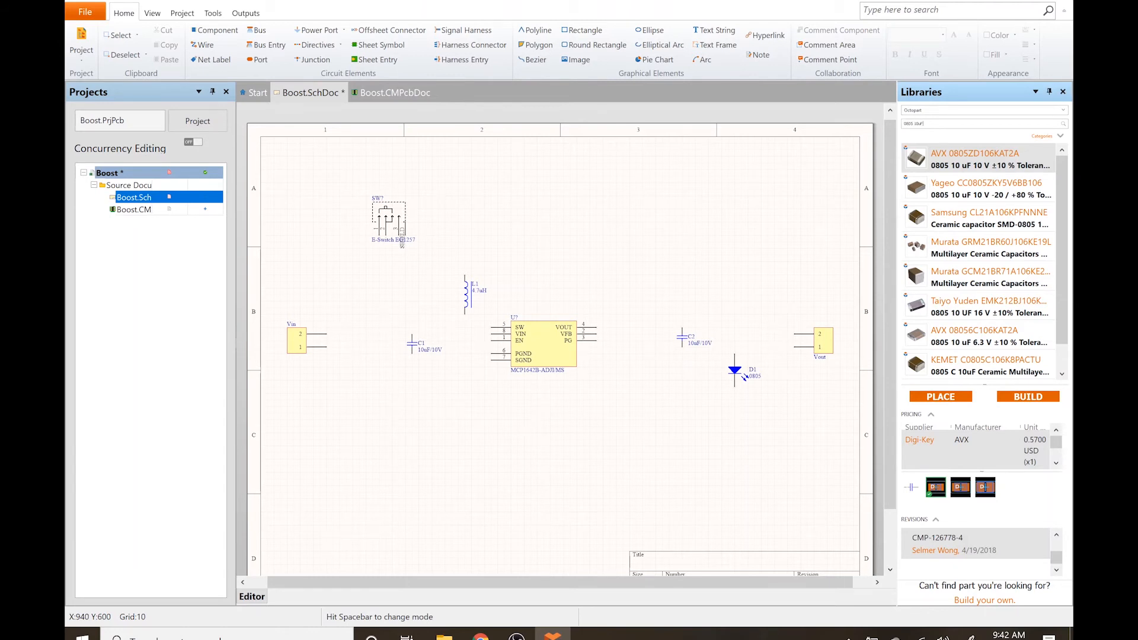
key(BackSpace)
key(BackSpace)
key(BackSpace)
key(BackSpace)
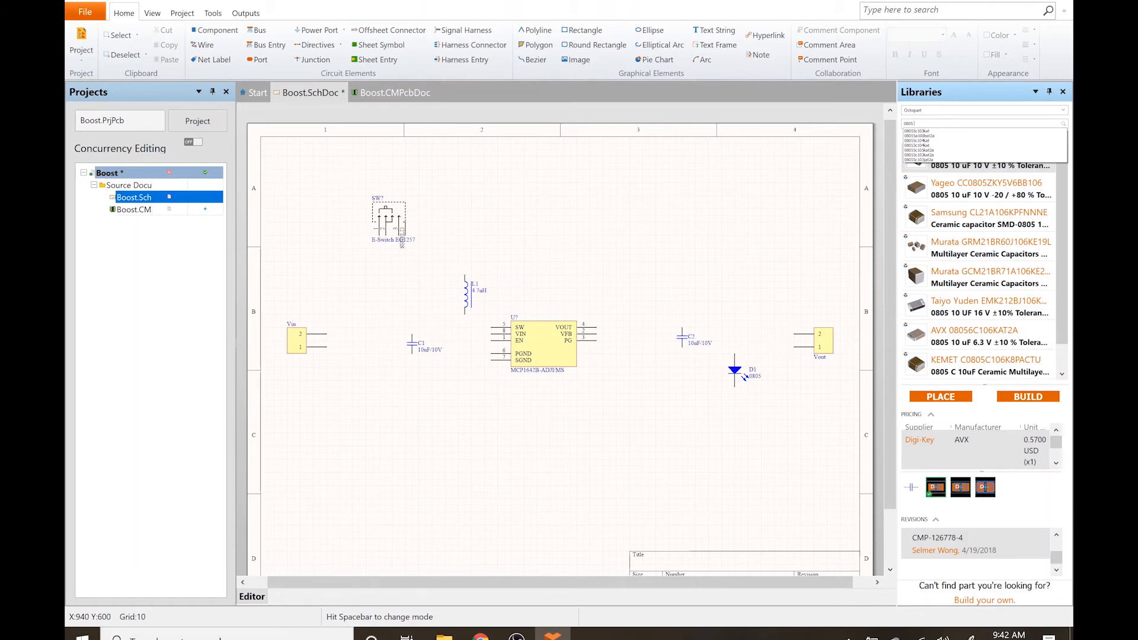
text(6)
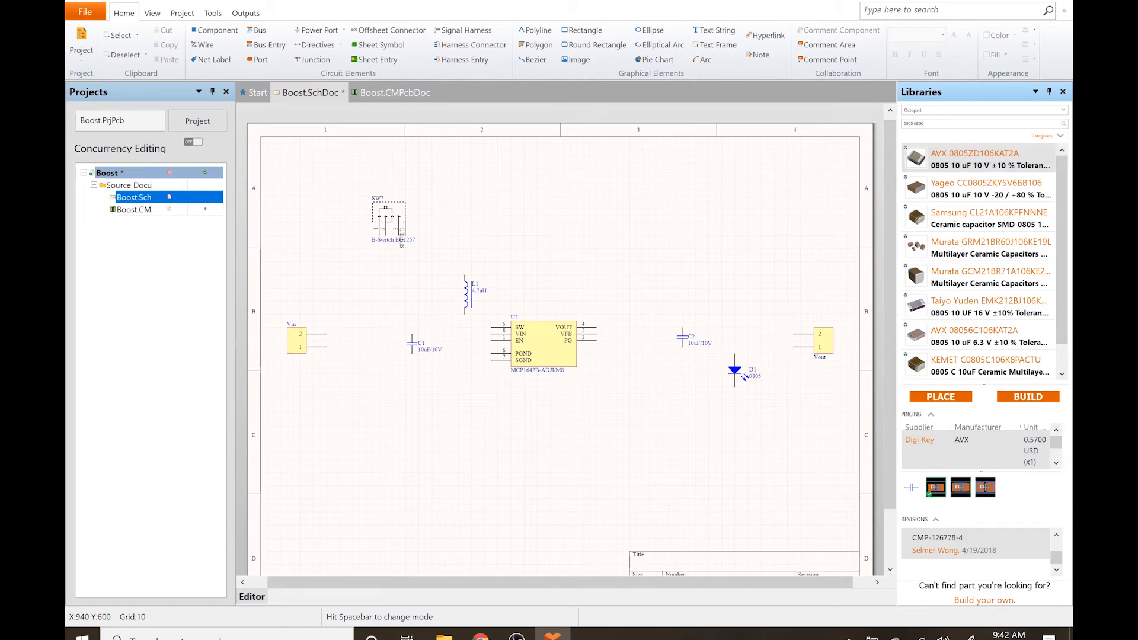
text(80K)
key(Return)
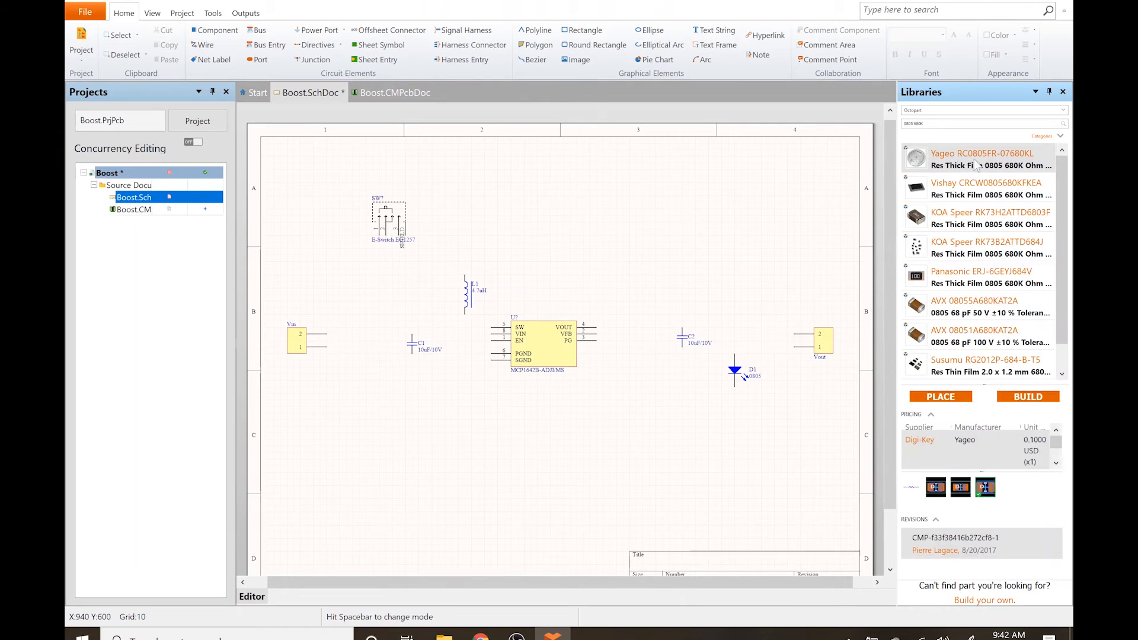
Step: Start placing the Vishay CRCW0805680KFKEA resistor, hide its comment, and set its Resistance parameter to a visible 680K Ω
click(948, 199)
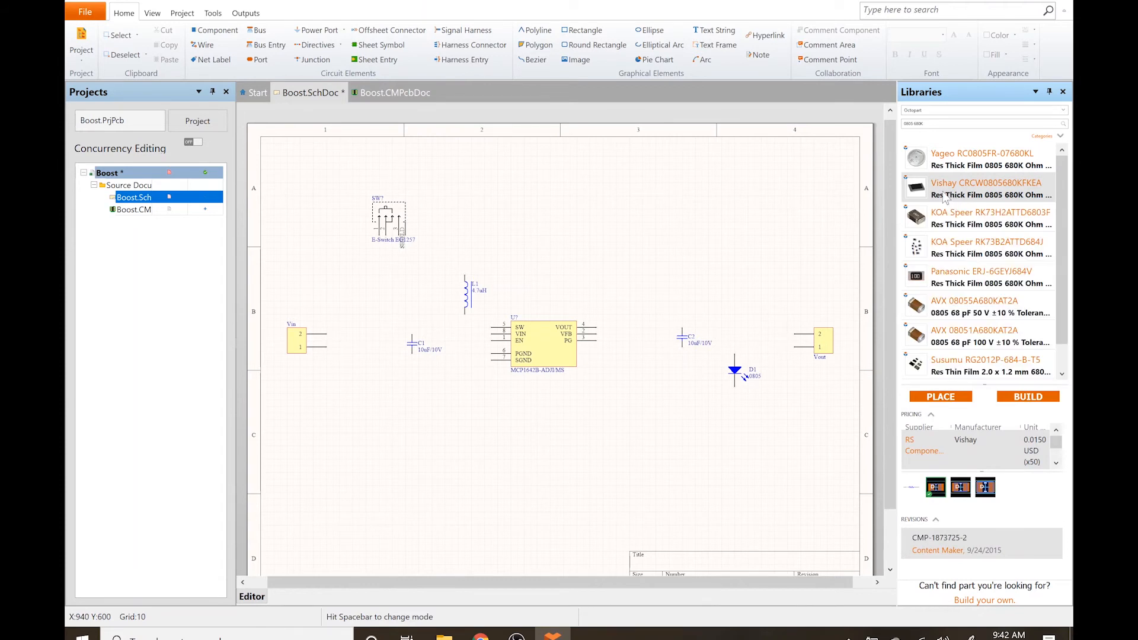
click(941, 396)
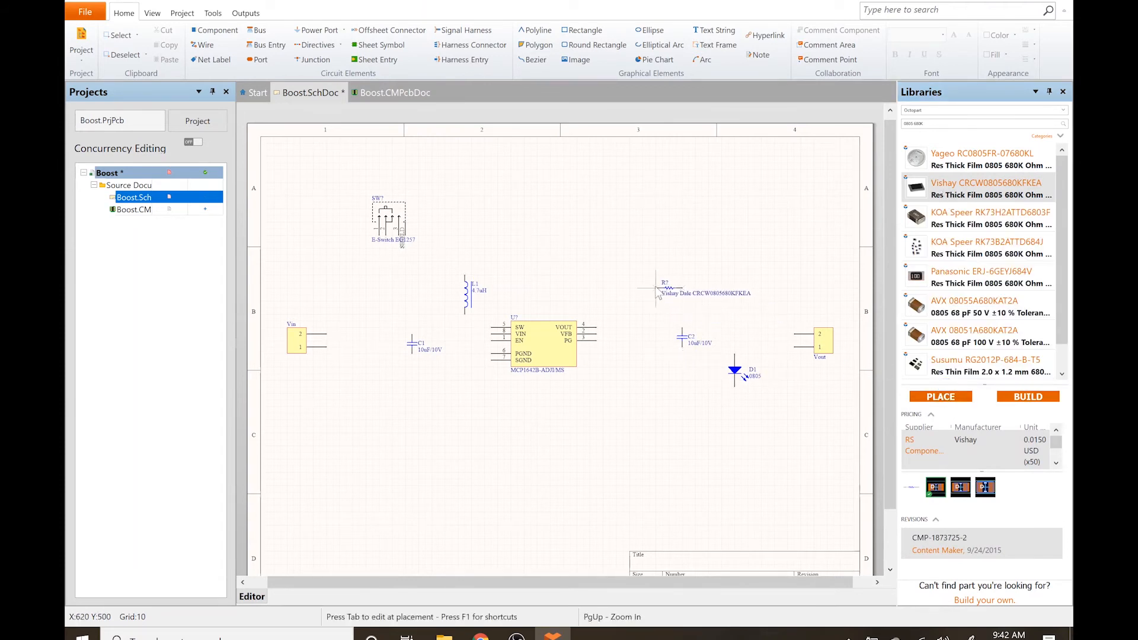
key(End)
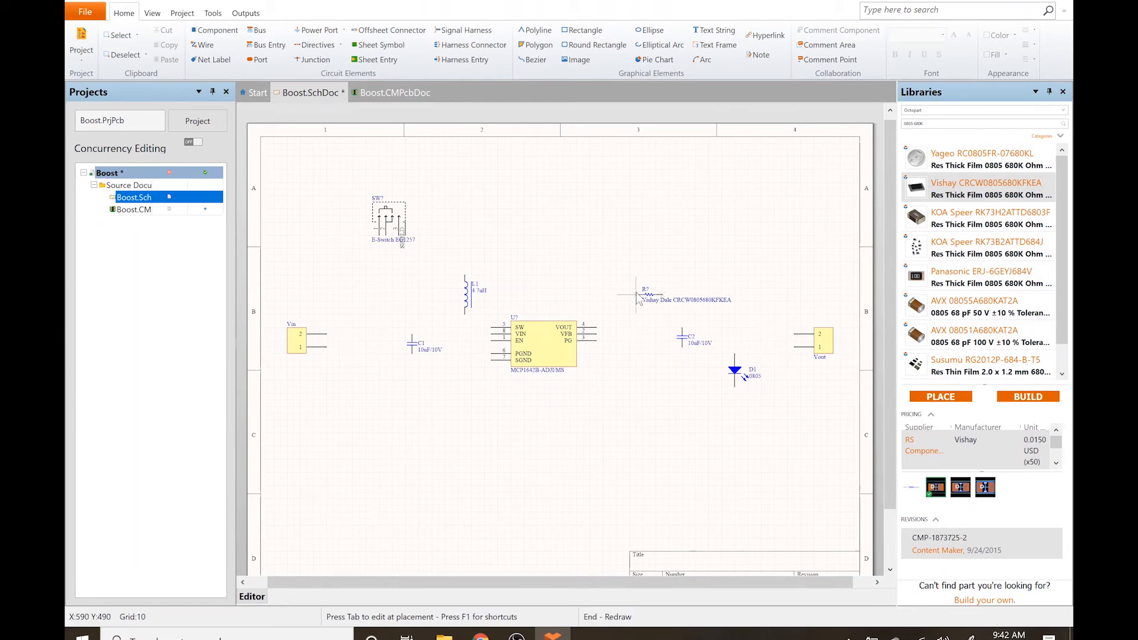
key(Tab)
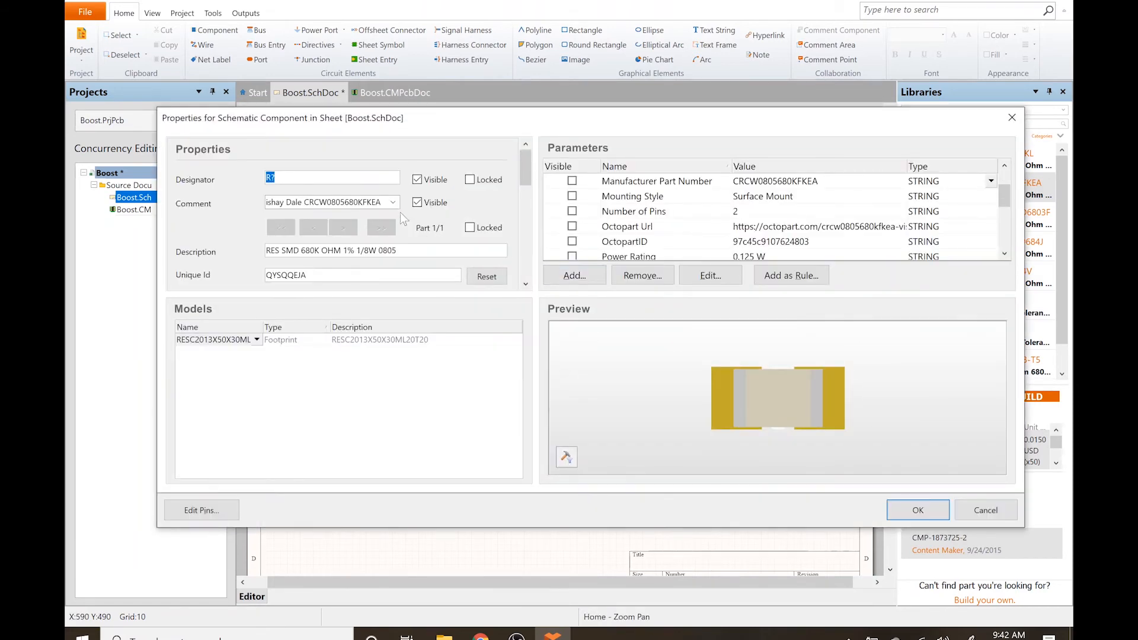
click(418, 202)
drag(1006, 193, 1008, 218)
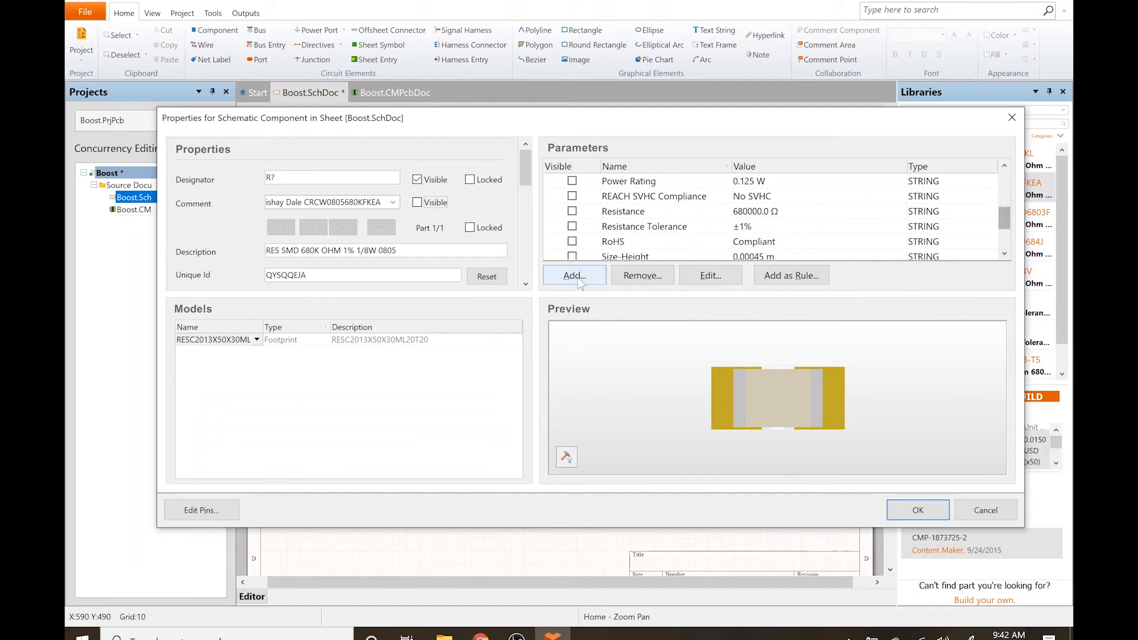
click(769, 216)
click(769, 212)
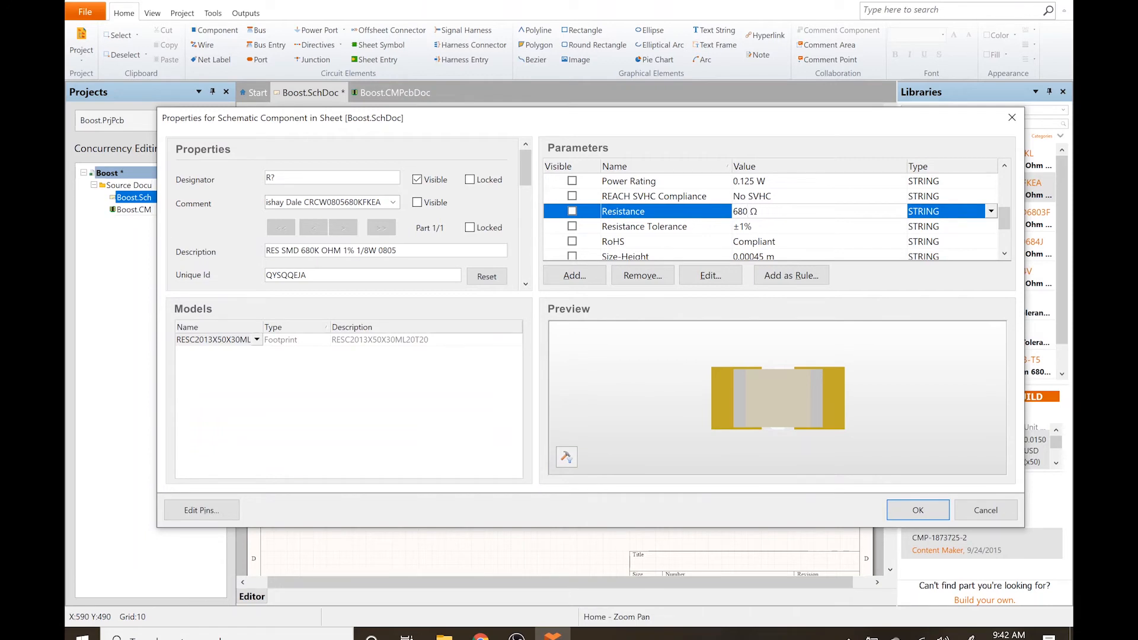
click(572, 212)
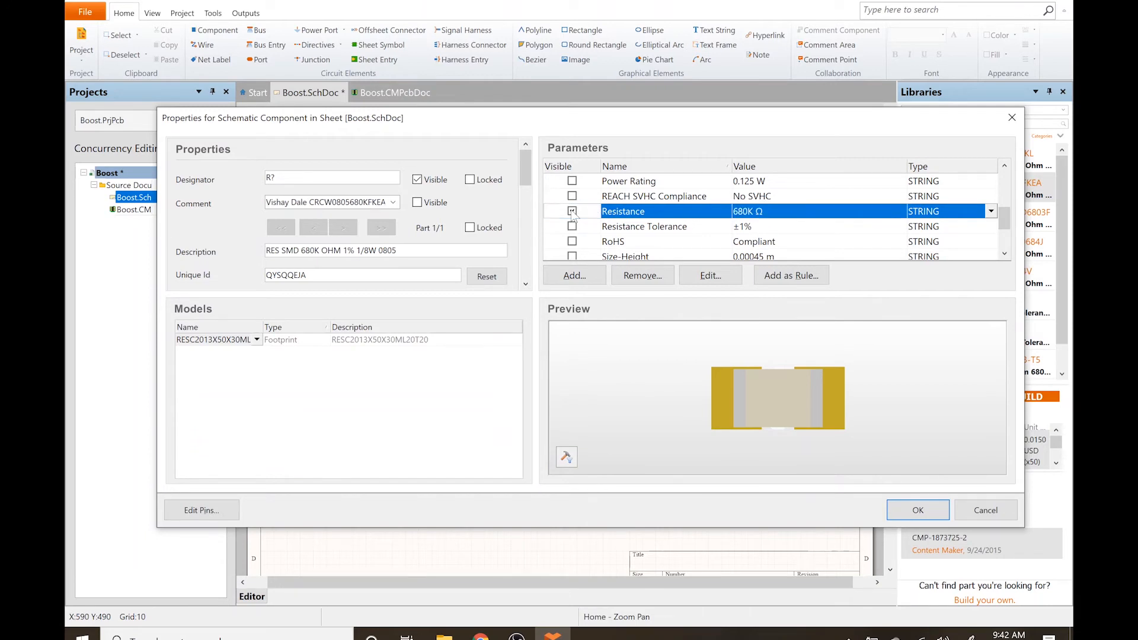
Step: Designate the 680K resistor R1 and place it vertically between the converter's outputs and capacitor C2
double_click(271, 177)
click(916, 511)
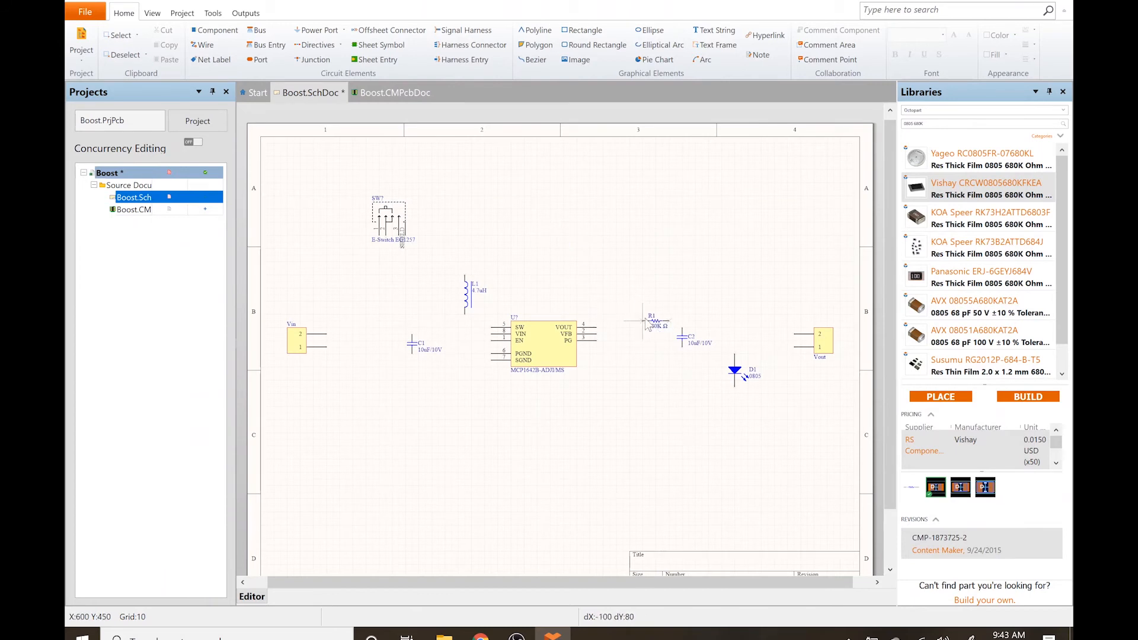
key(space)
click(638, 347)
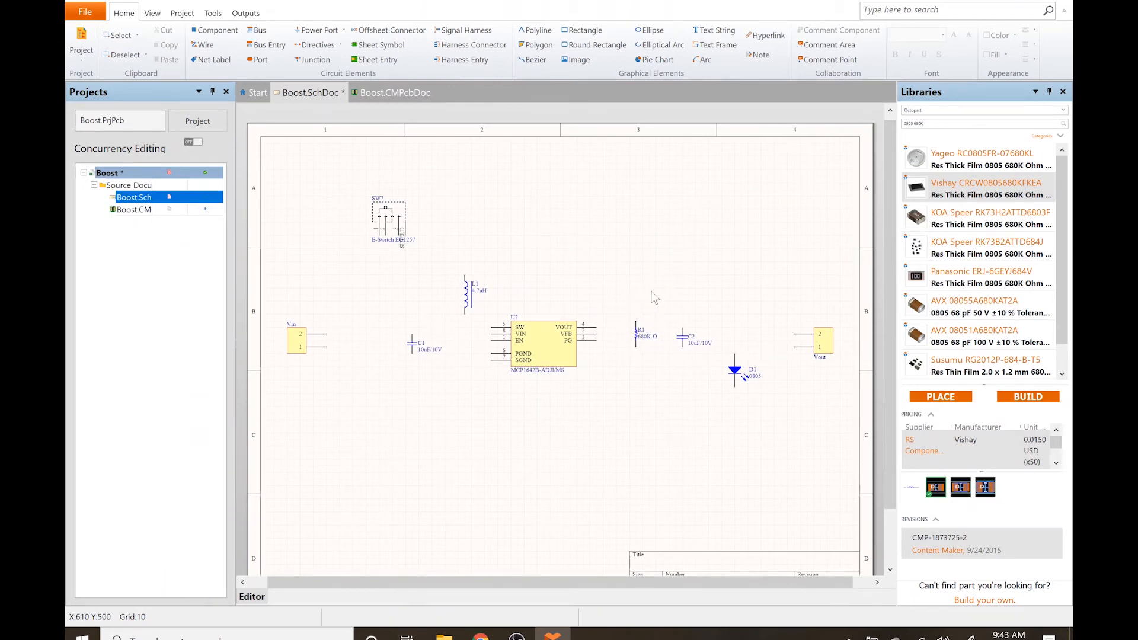
Step: Search the component library for 0805 220K and start placing the Vishay CRCW0805220KFKEA resistor
click(935, 124)
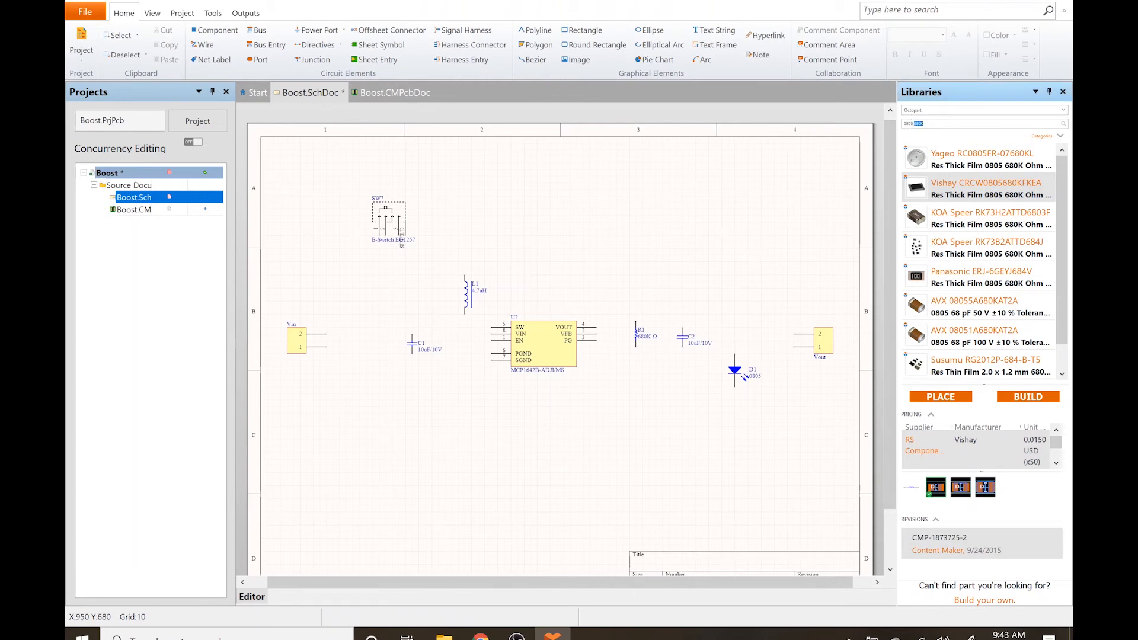
text(0805 220K)
key(Return)
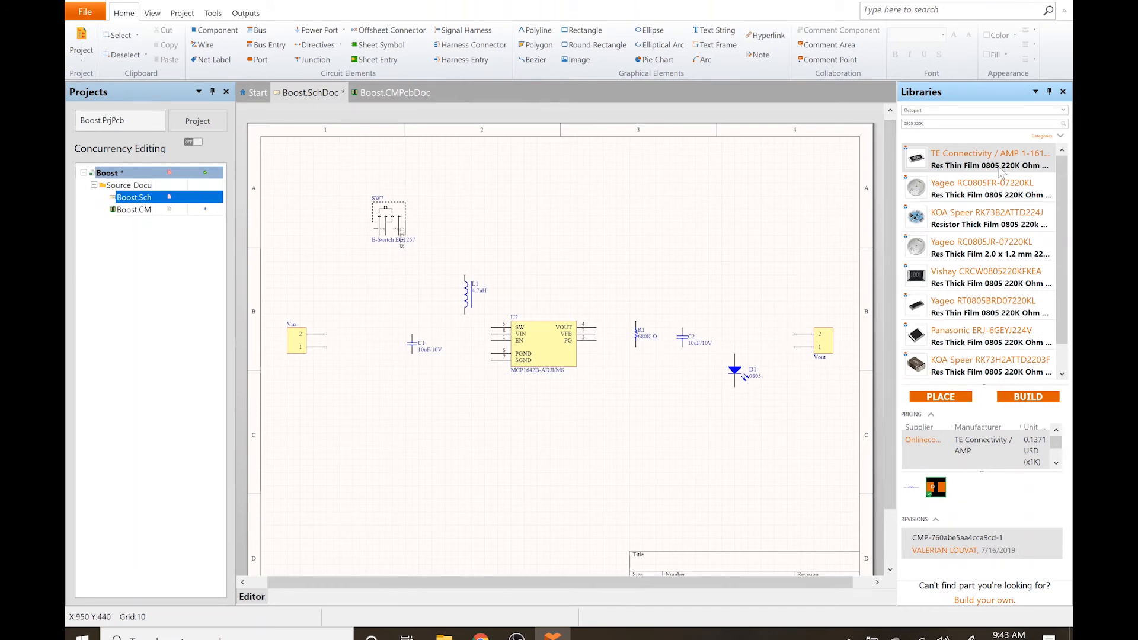
click(949, 286)
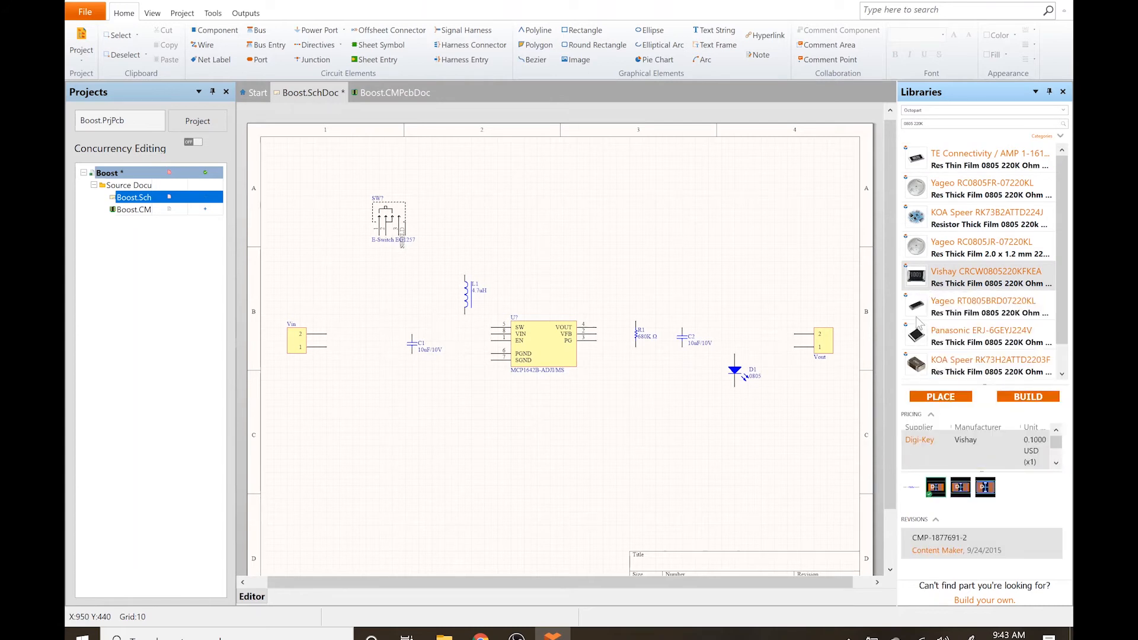
click(940, 396)
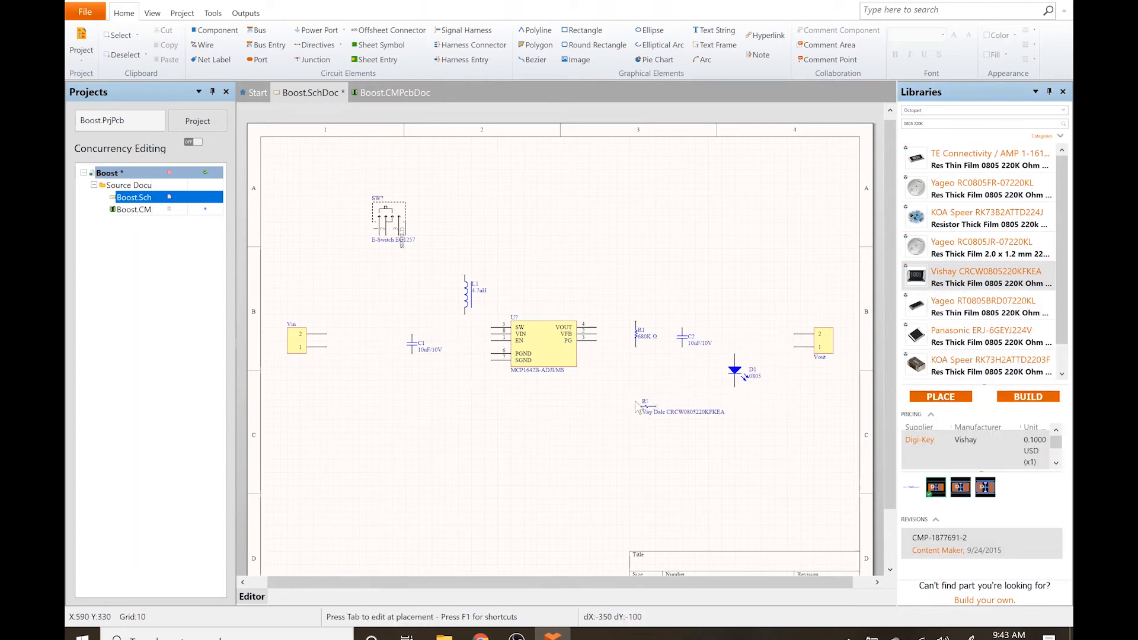
Step: Designate the 220K resistor R2, hide its comment, and set its Resistance parameter to a visible 220K Ω
key(Tab)
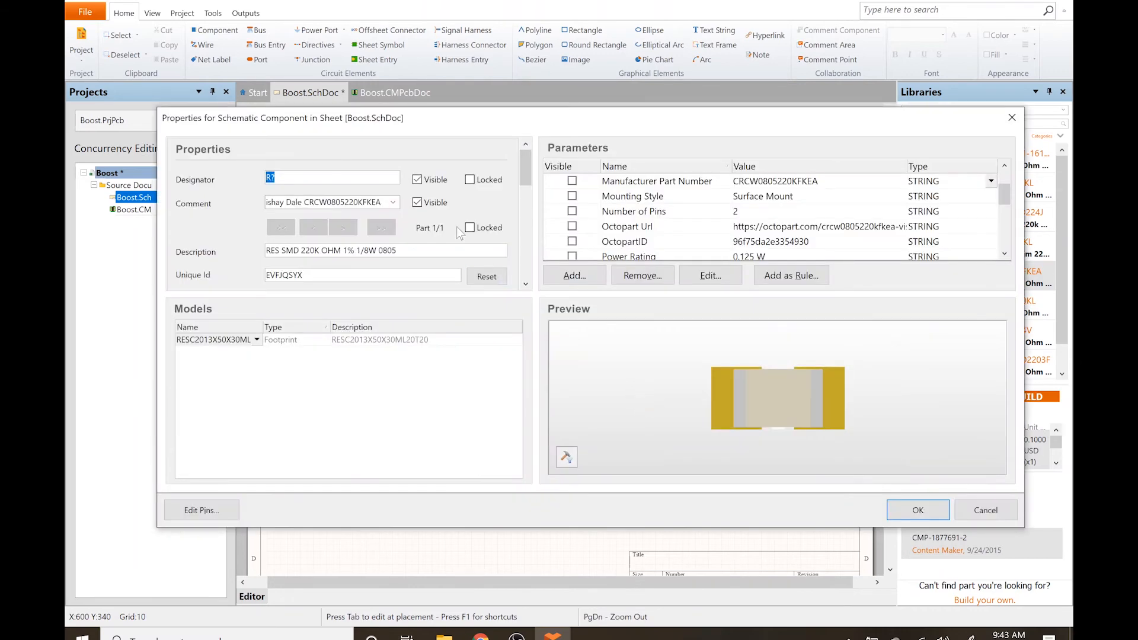
click(418, 202)
drag(1006, 198, 1005, 211)
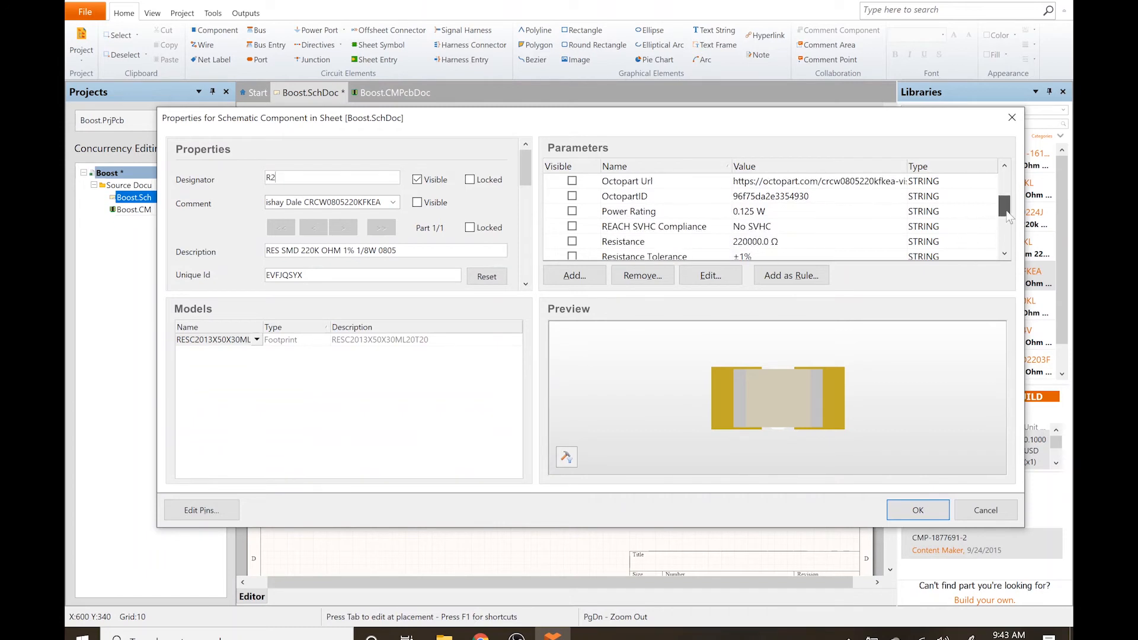
click(770, 242)
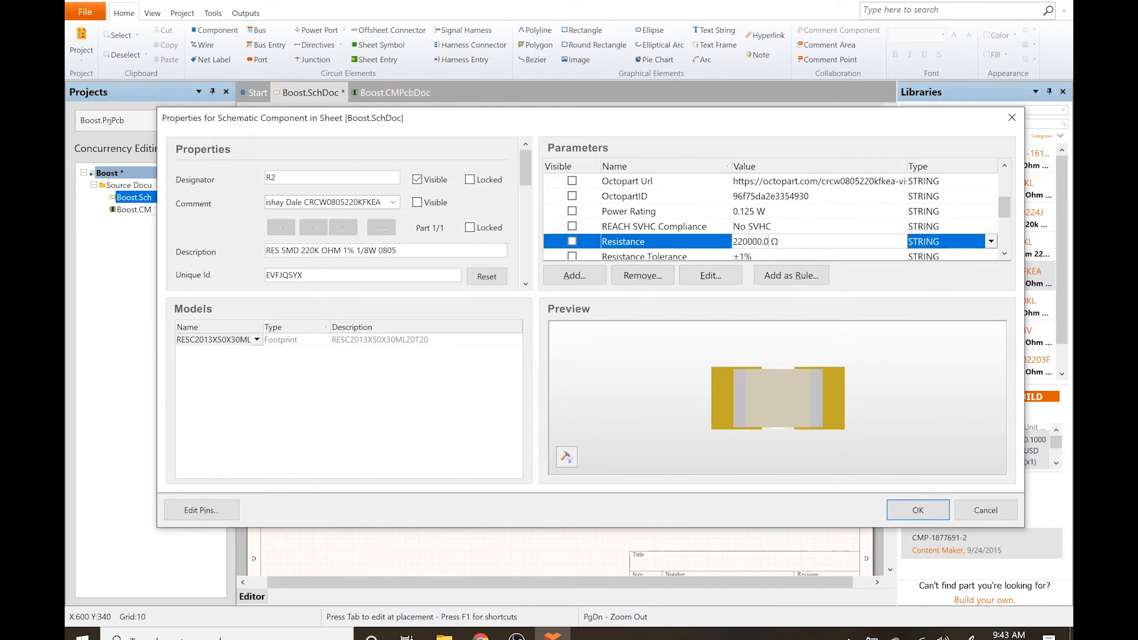
key(BackSpace)
key(BackSpace)
key(BackSpace)
click(572, 242)
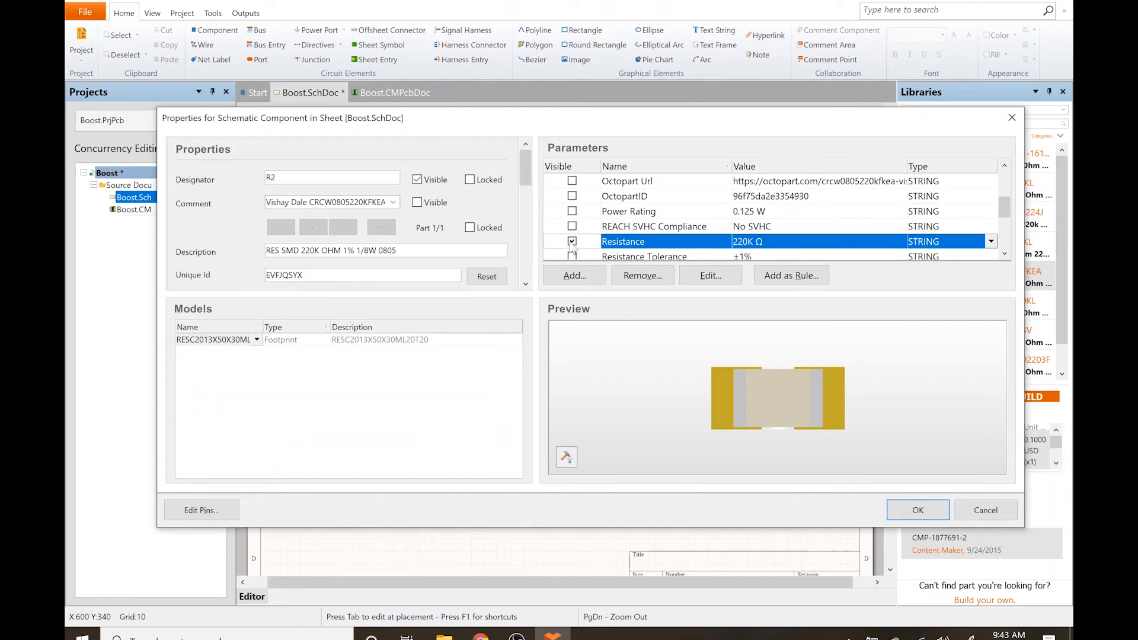
click(920, 507)
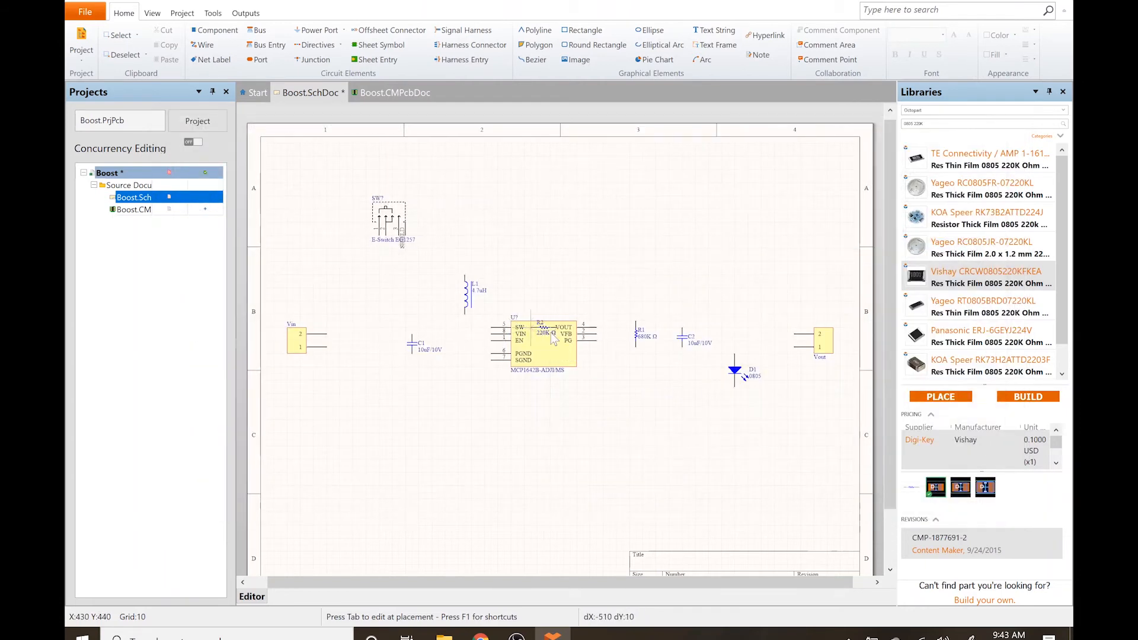
Step: Place resistor R2 vertically, directly below R1, and end the placement without adding another copy
key(space)
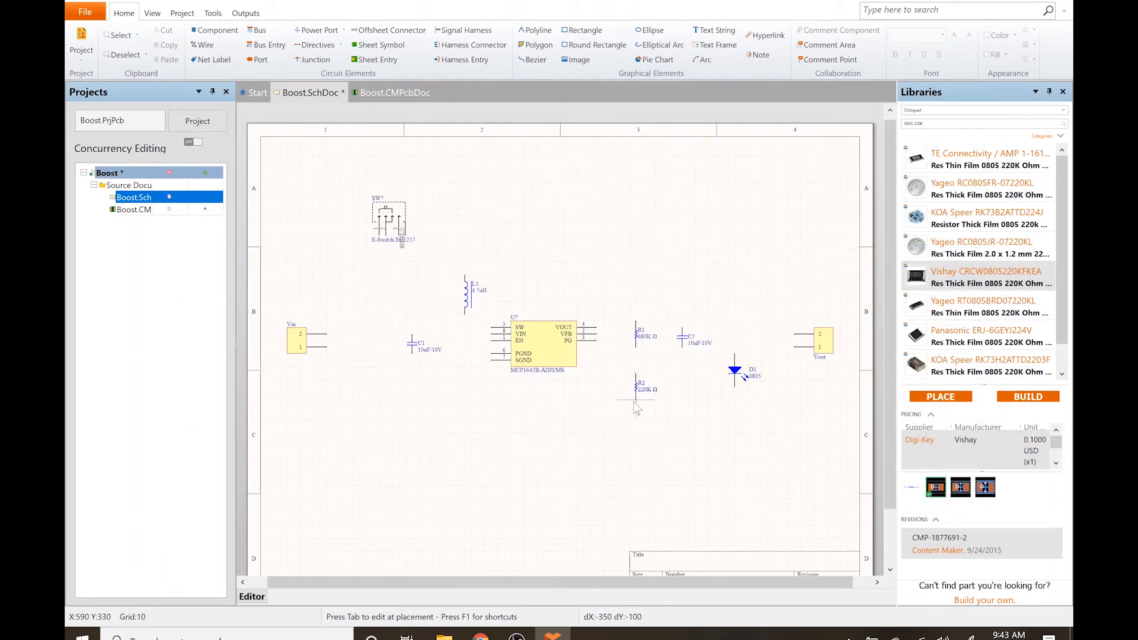
click(634, 402)
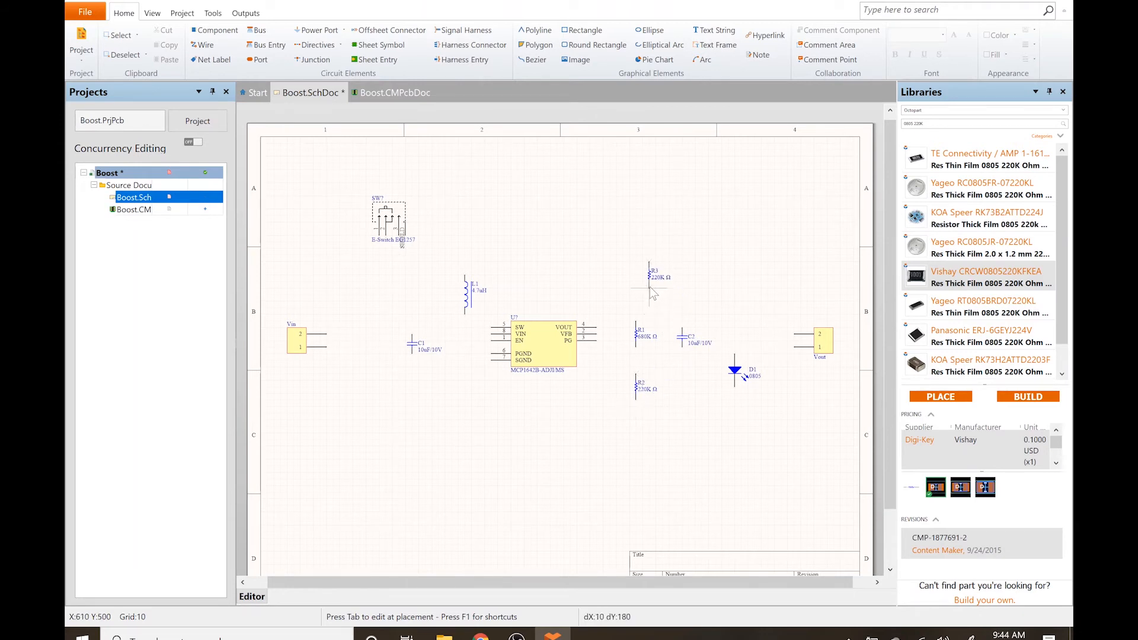
key(Page_Down)
key(Escape)
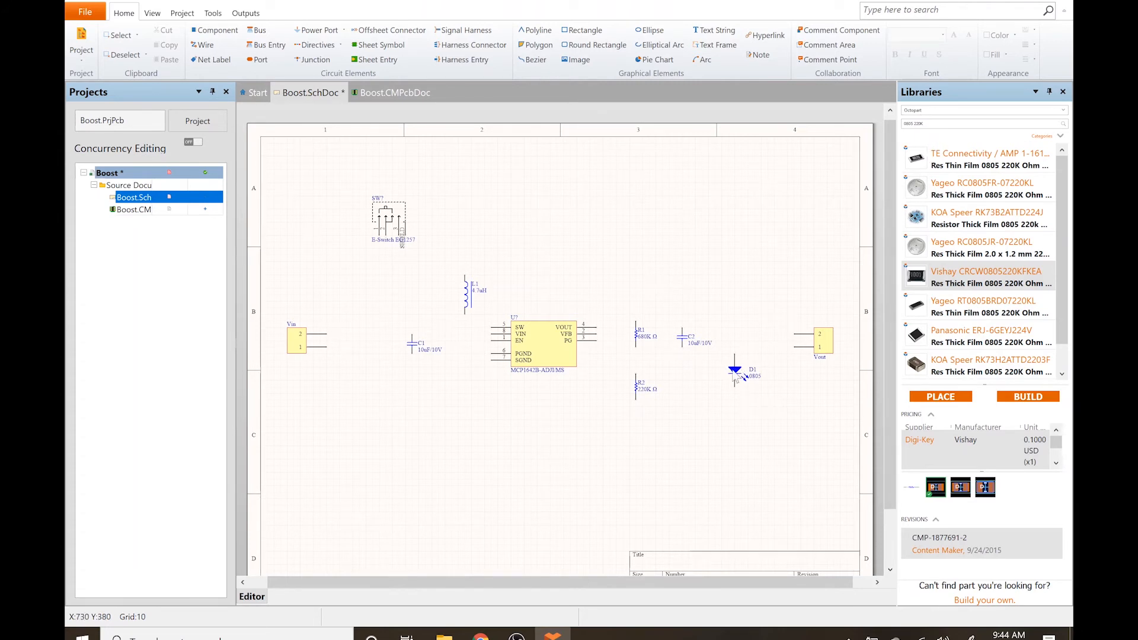
Step: Search the component library for 0805 1K and start placing the Bourns CR0805-FX-1001ELF resistor
click(932, 124)
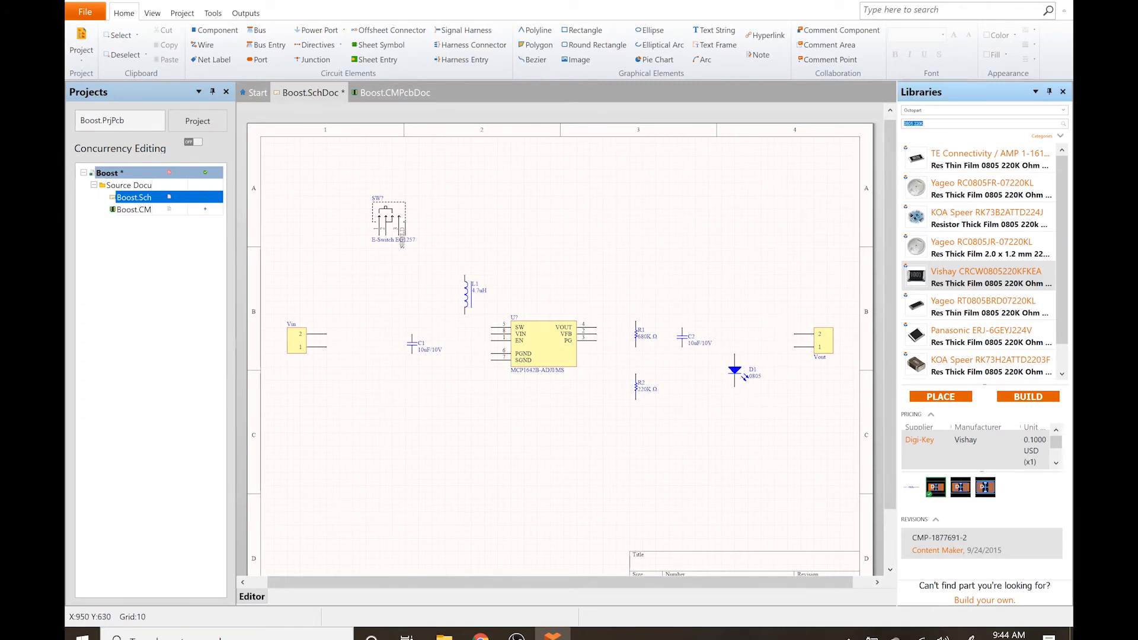
text(0805 2)
key(BackSpace)
text(1K)
key(Return)
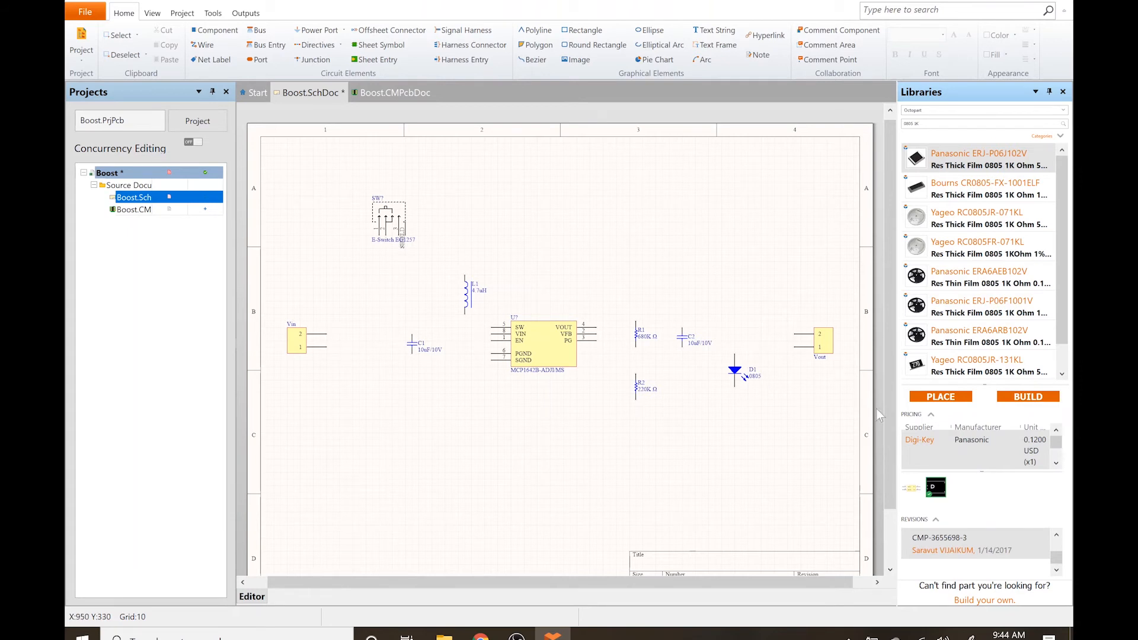
click(952, 202)
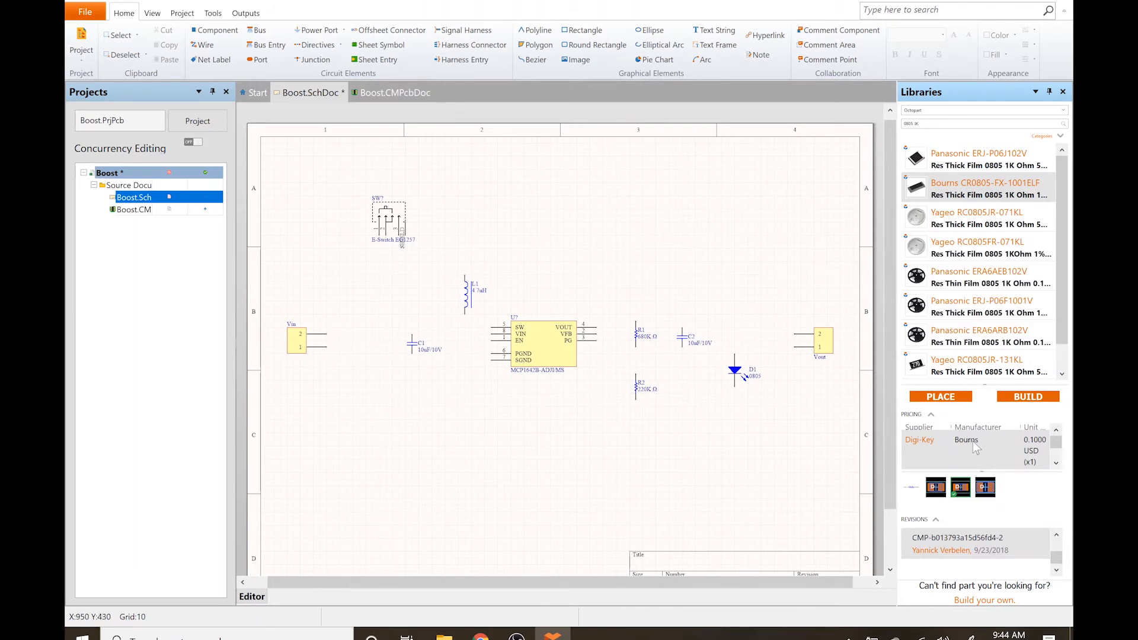
click(935, 402)
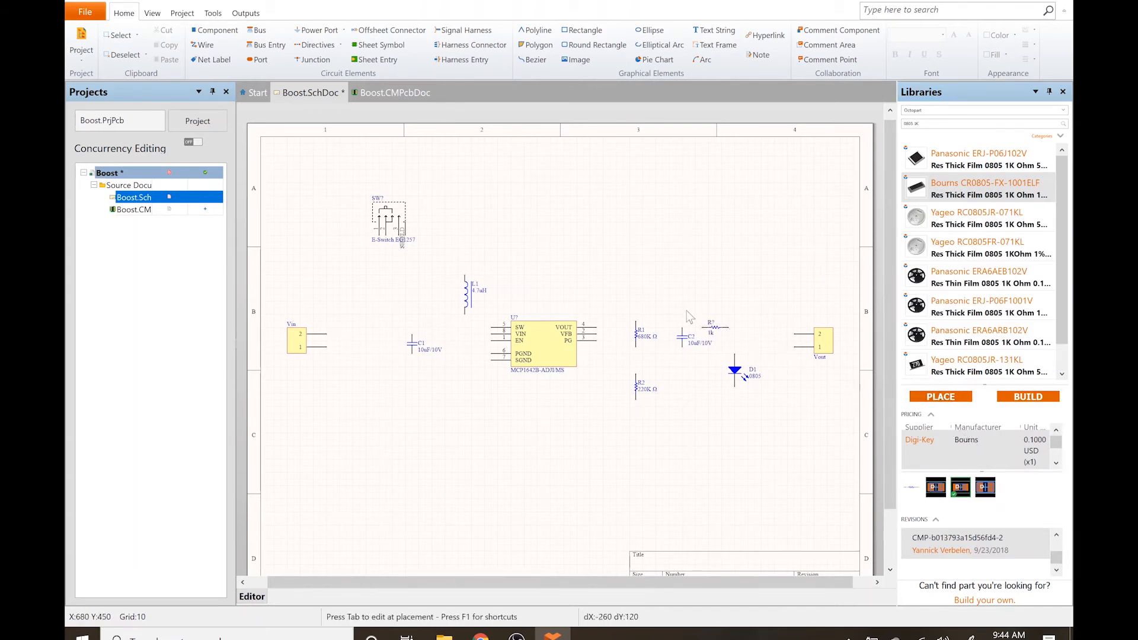
Step: Designate the 1k resistor R3 and place it vertically directly above LED D1
key(Tab)
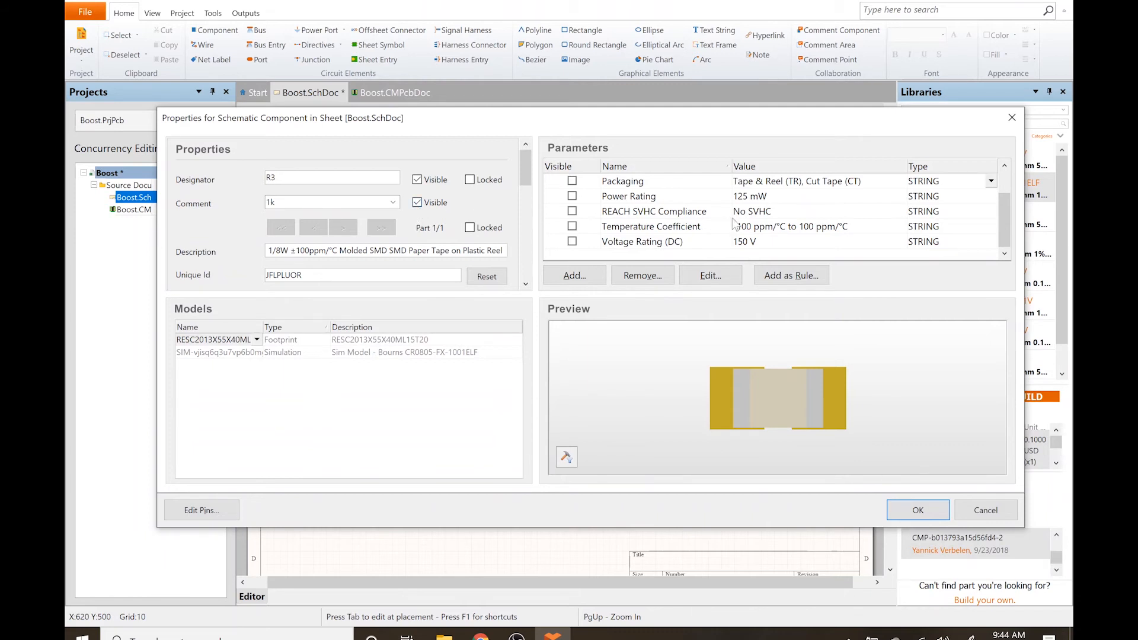
drag(1005, 214, 993, 176)
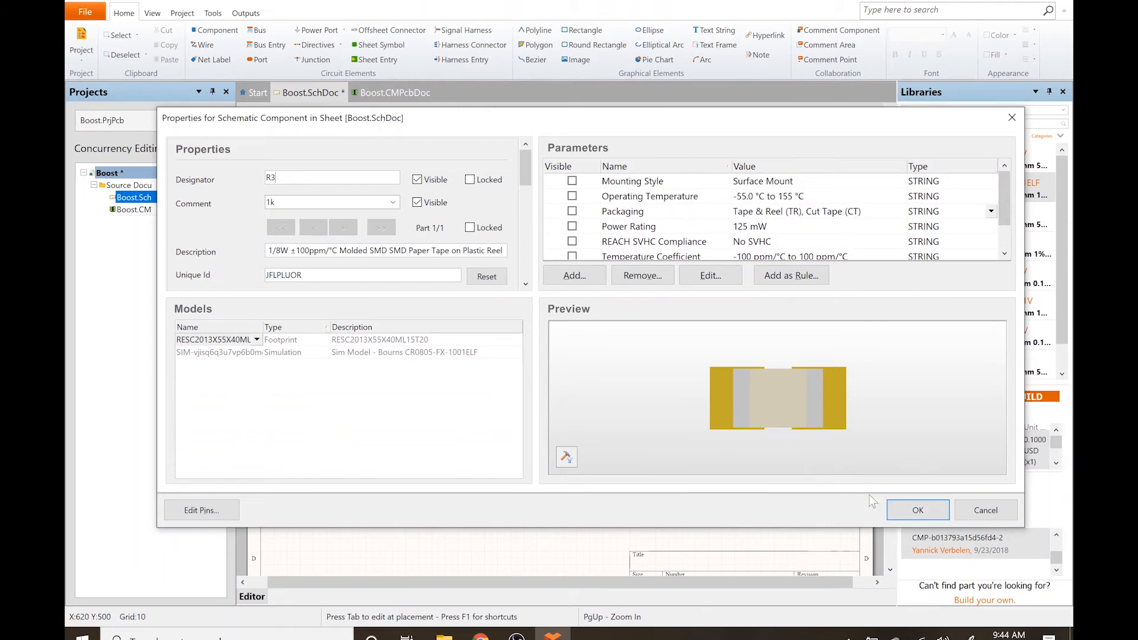
click(917, 509)
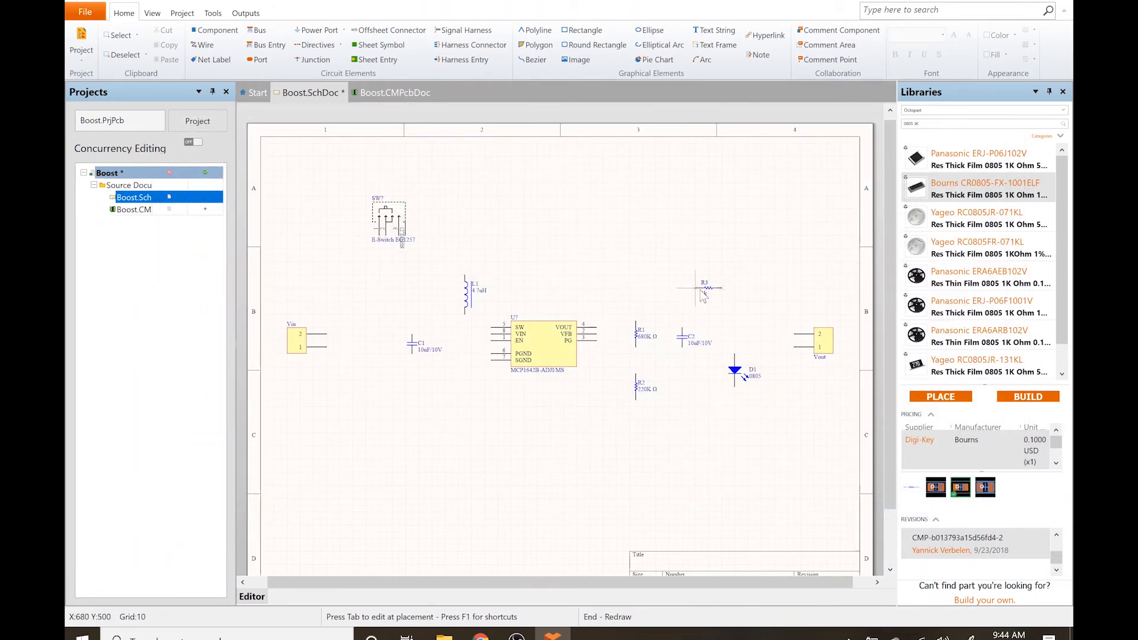
key(space)
click(735, 341)
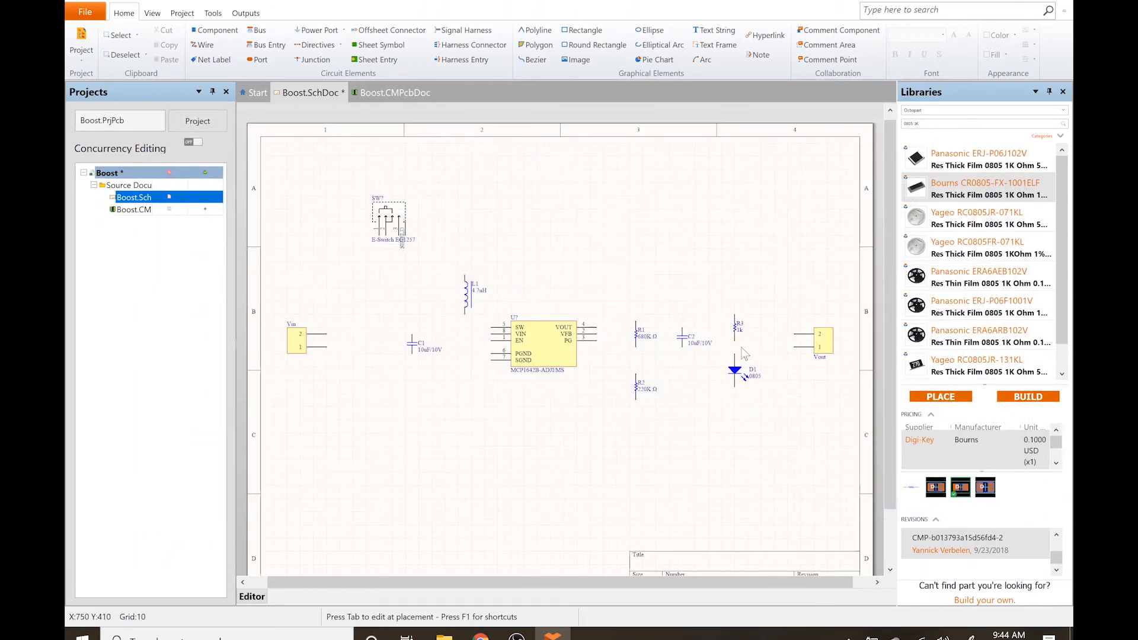
Step: Move the Vout terminal block slightly higher on the sheet
drag(818, 341, 800, 308)
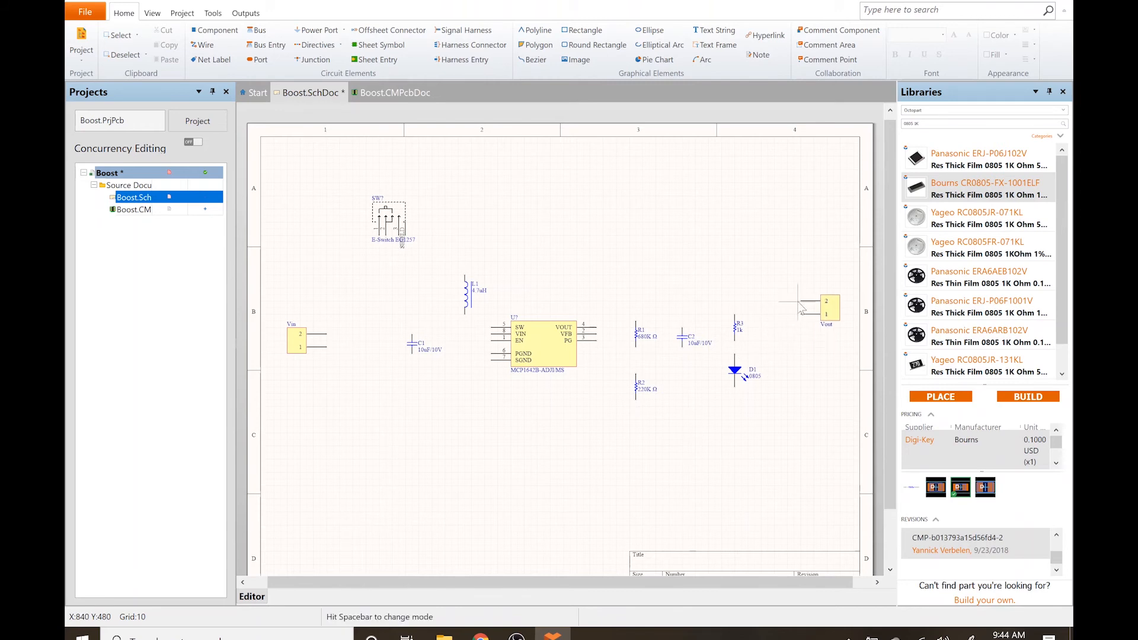
click(797, 358)
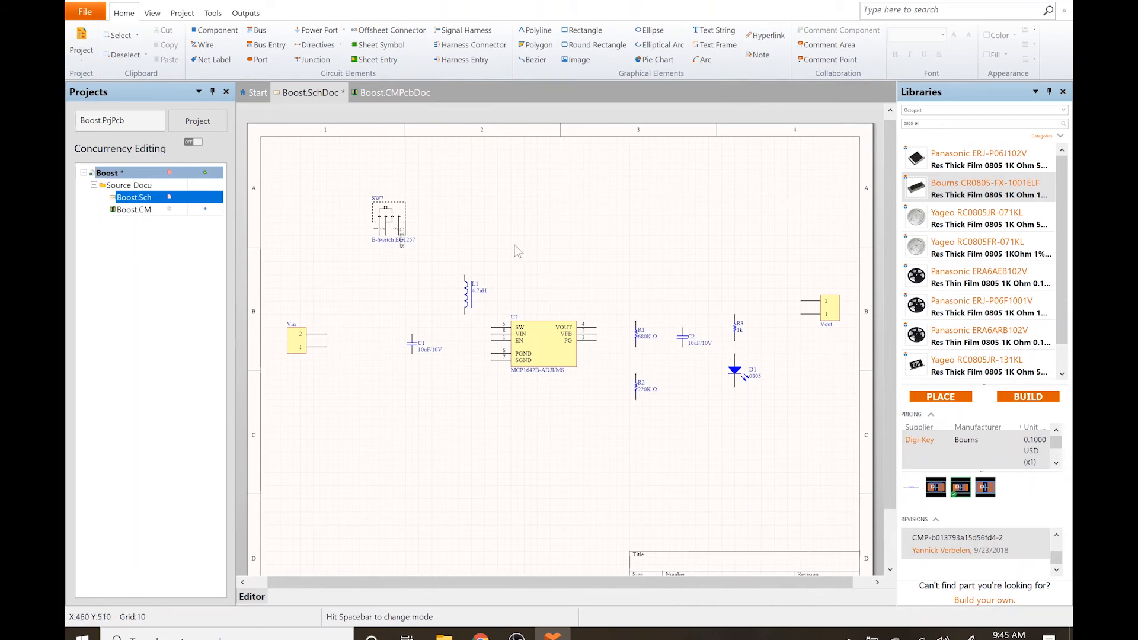
Step: Look up the keyboard shortcuts for placing wires and power ports in the shortcuts list
click(213, 14)
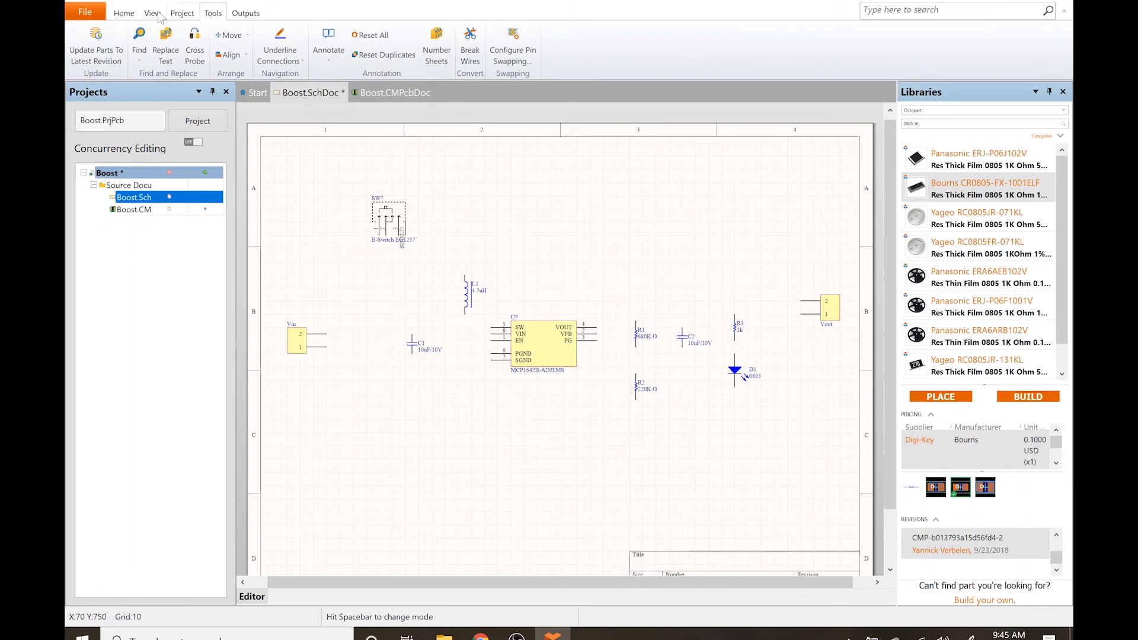
click(156, 15)
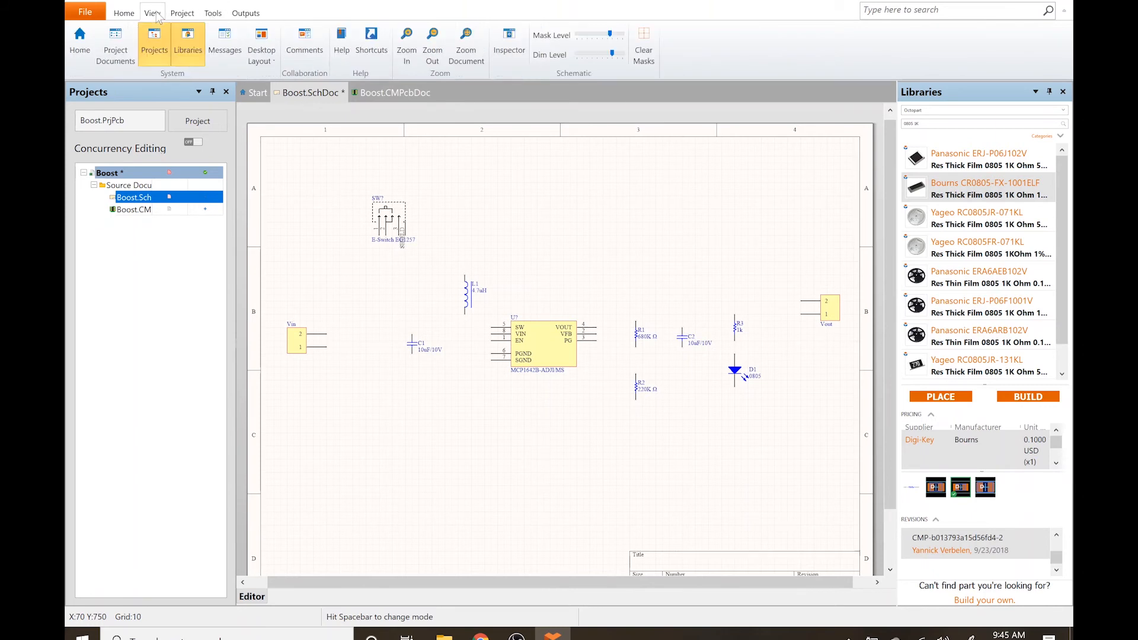
click(372, 43)
drag(443, 77, 445, 122)
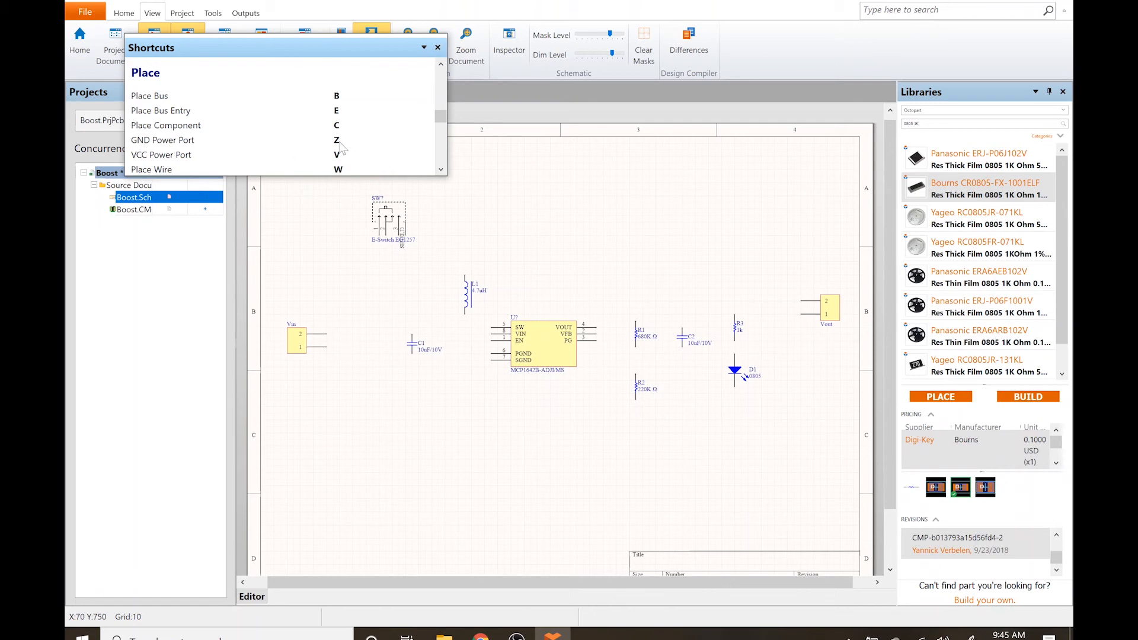
click(439, 48)
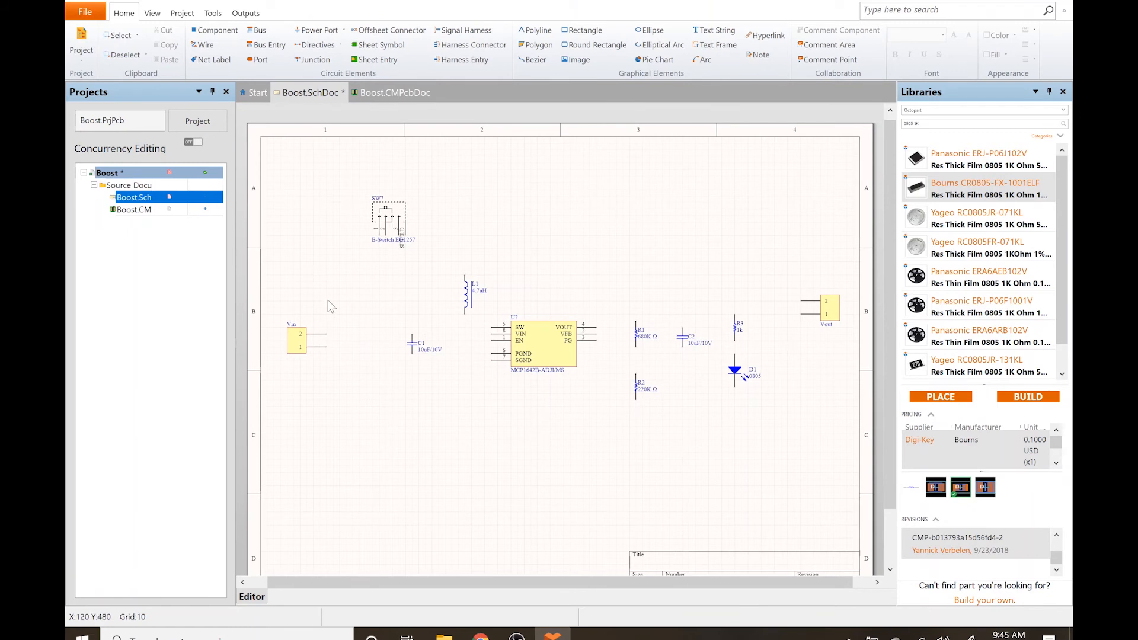
key(ctrl+w)
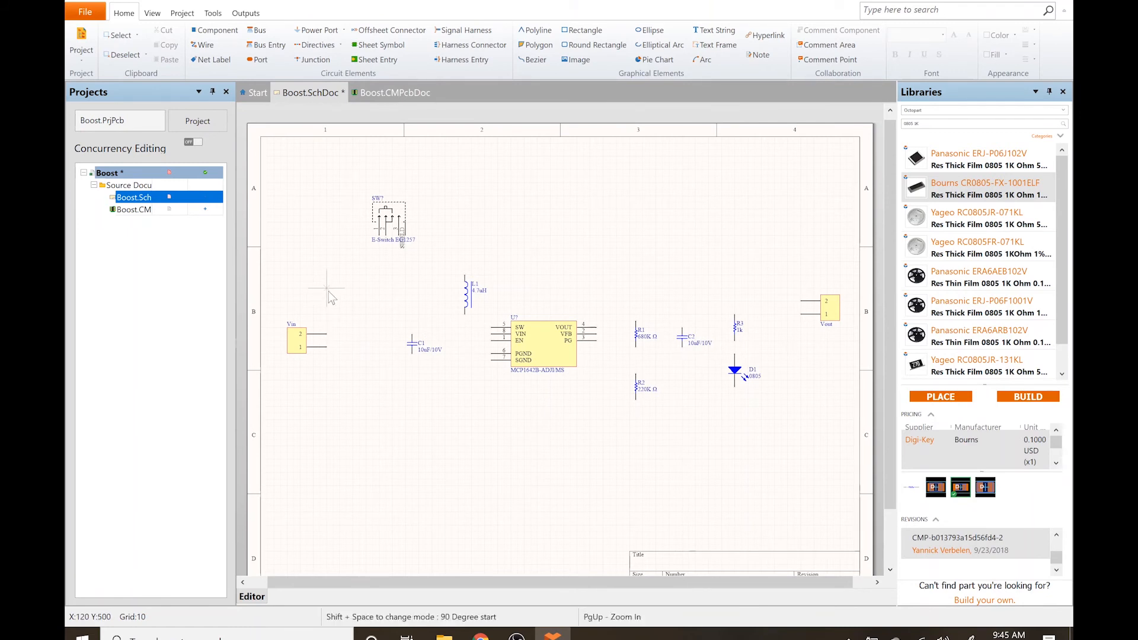
key(Escape)
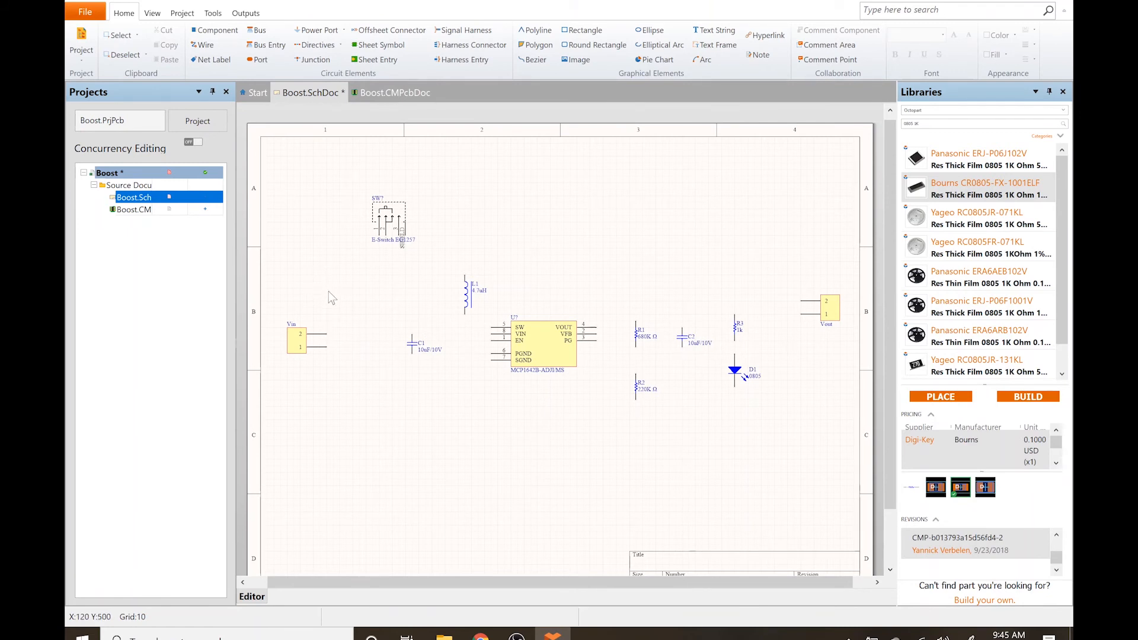
click(203, 45)
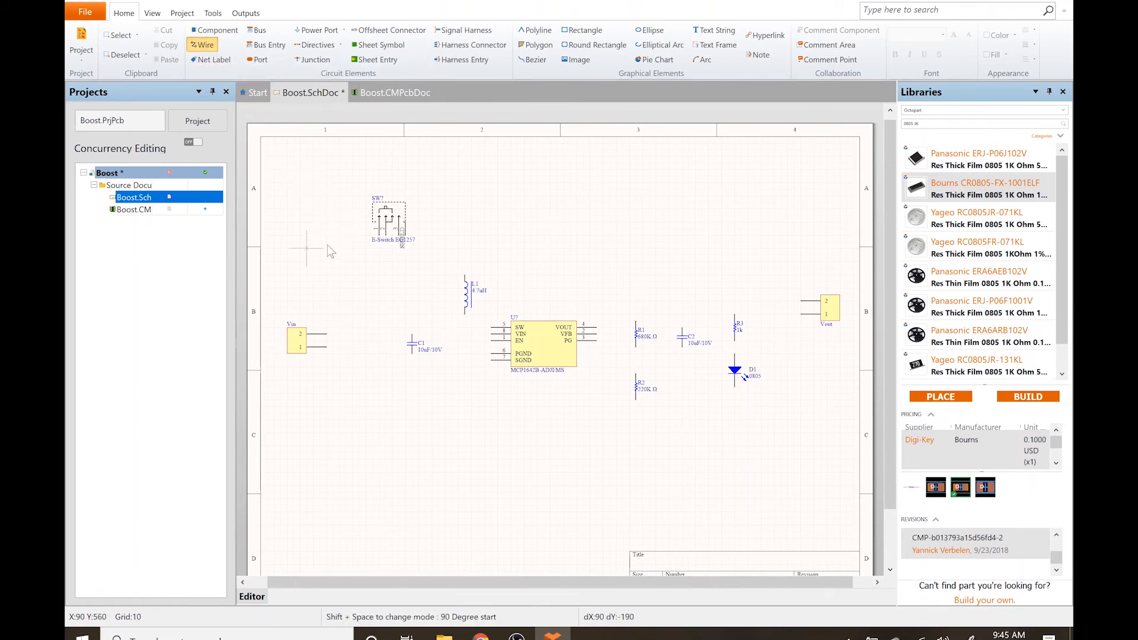
key(End)
key(Escape)
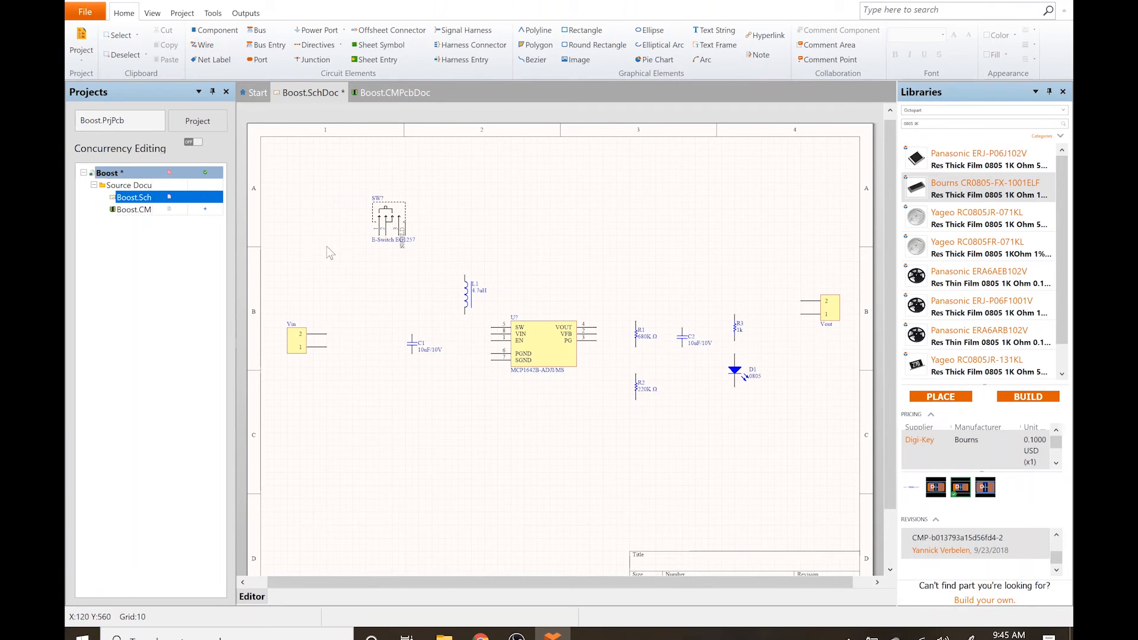
Step: Wire pin 2 of the Vin terminal block up and across to the middle pin of the E-Switch slide switch
key(ctrl+w)
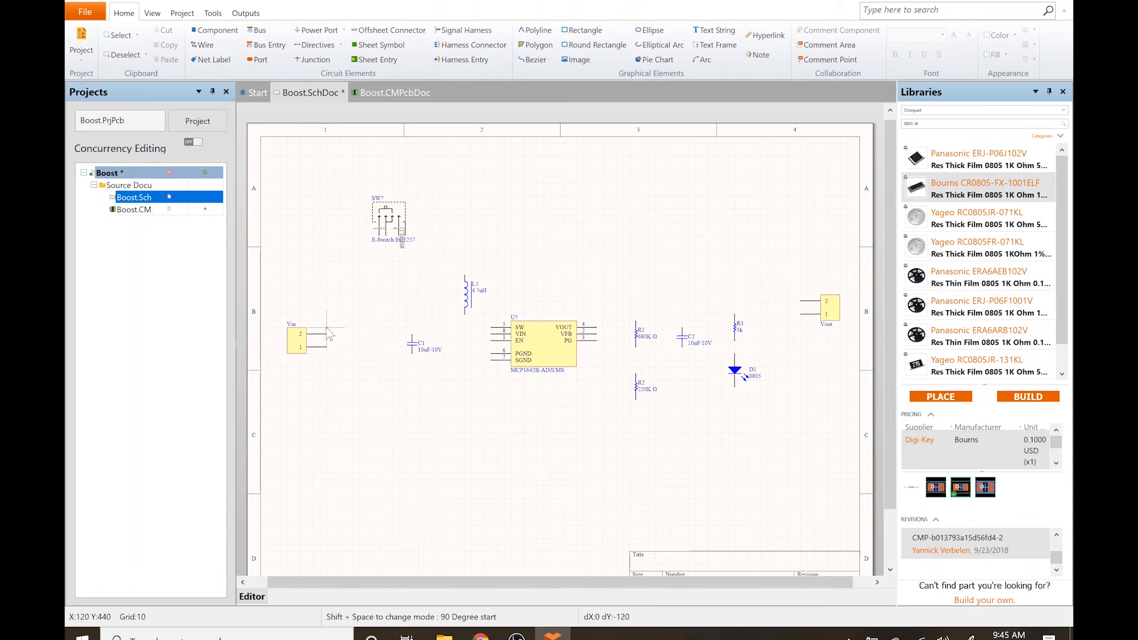
key(Down)
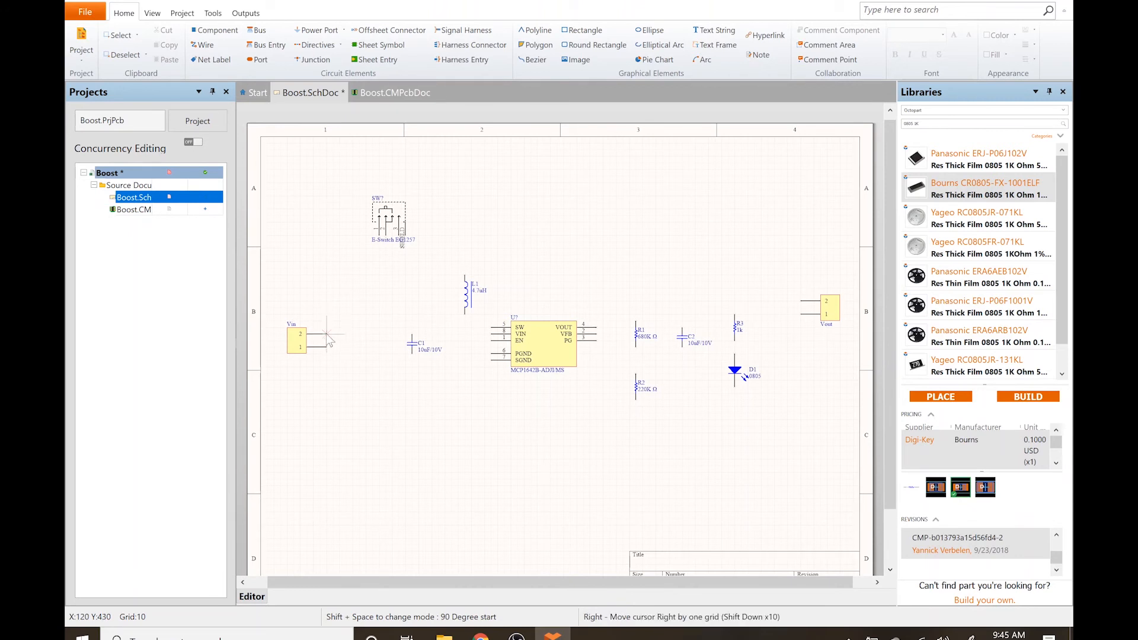
key(Up)
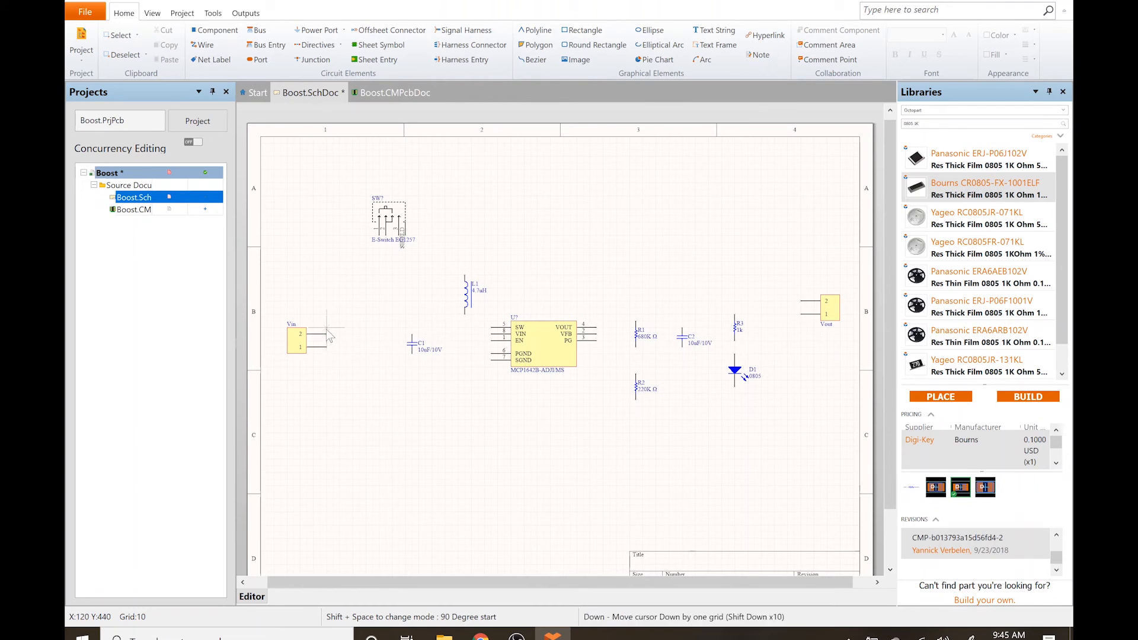
key(Down)
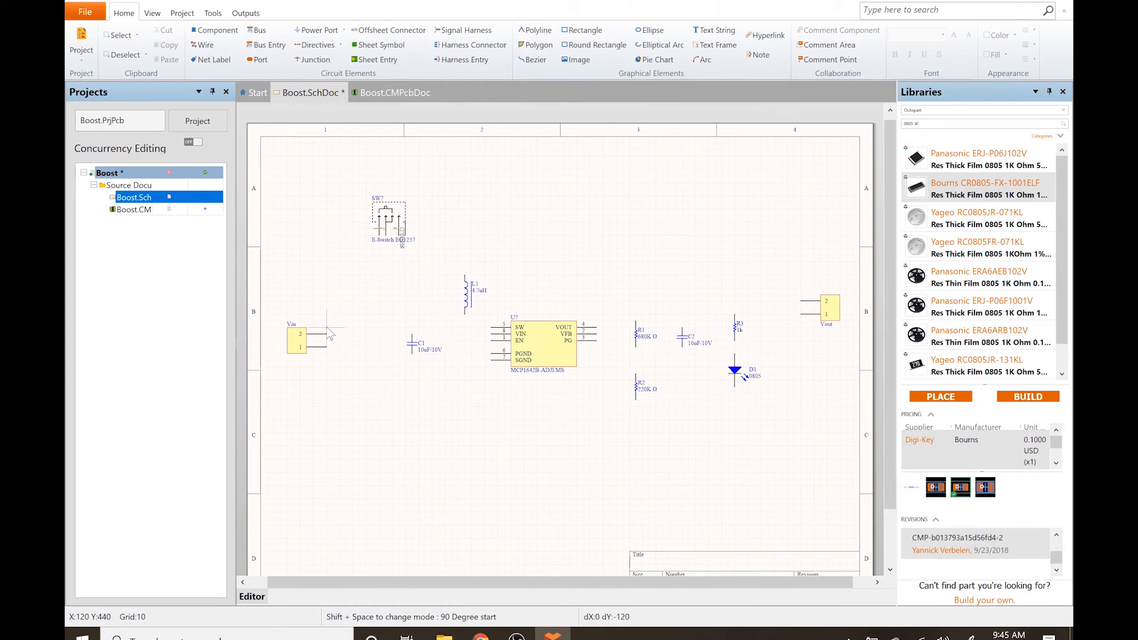
click(327, 335)
key(space)
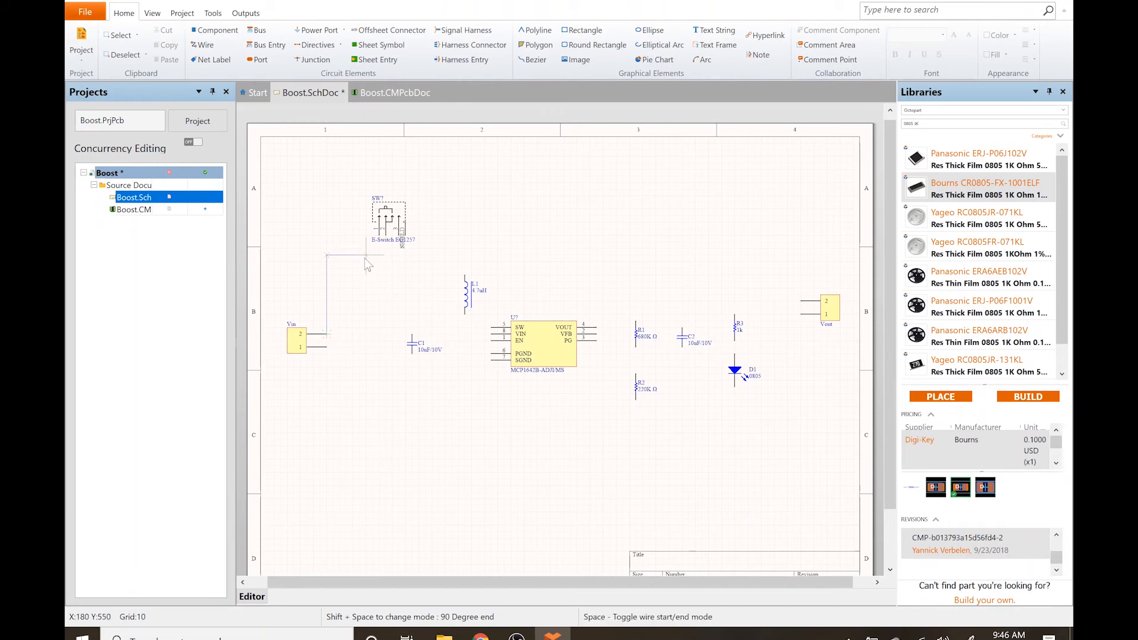
click(363, 269)
key(space)
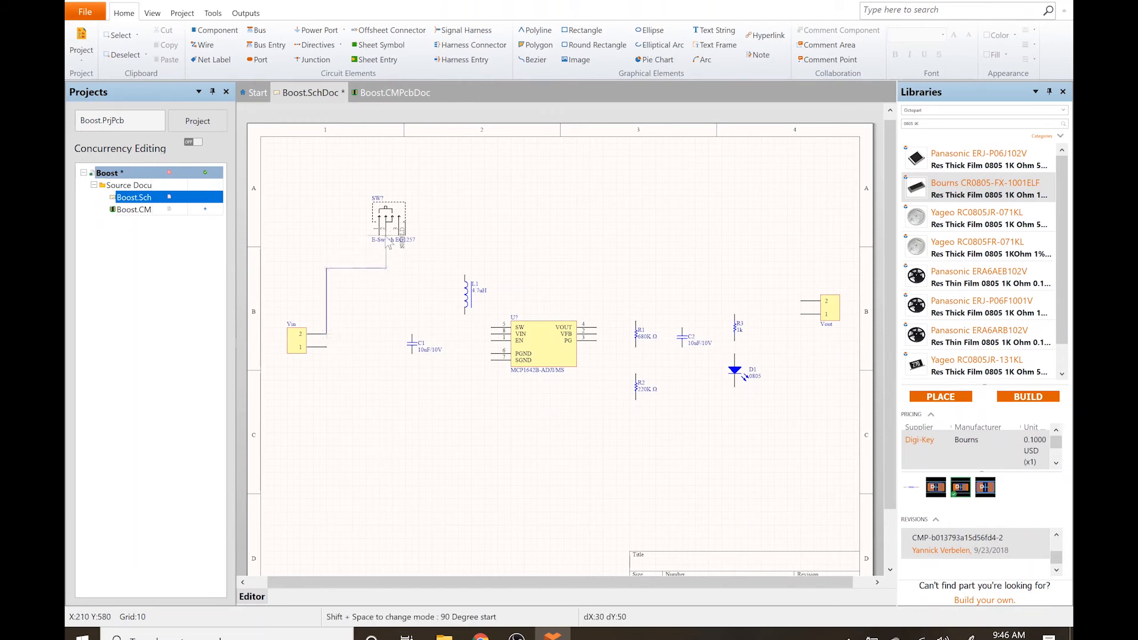
click(387, 238)
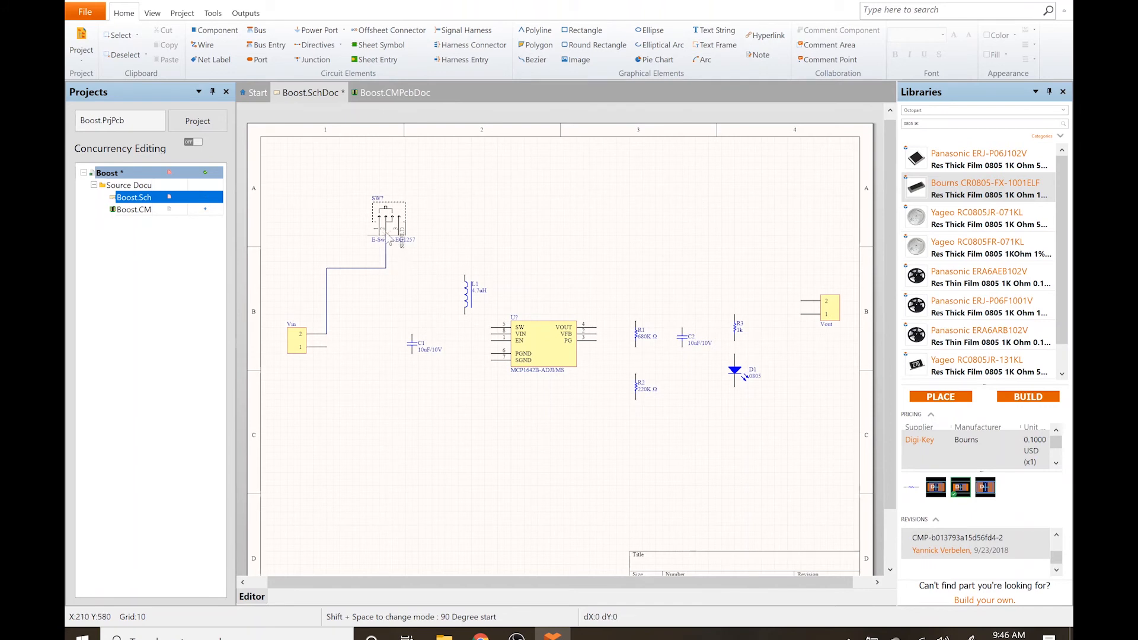
Step: Wire the switch's right-hand pin to the upper end of L1 and connect C1's upper end to that wire
key(End)
click(399, 235)
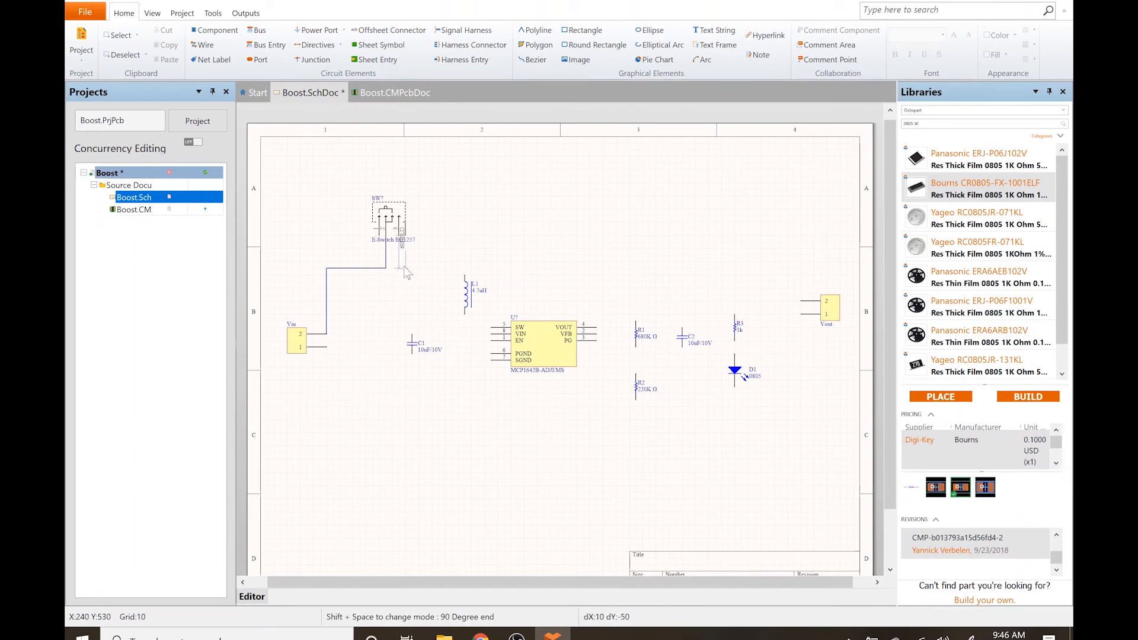
click(464, 275)
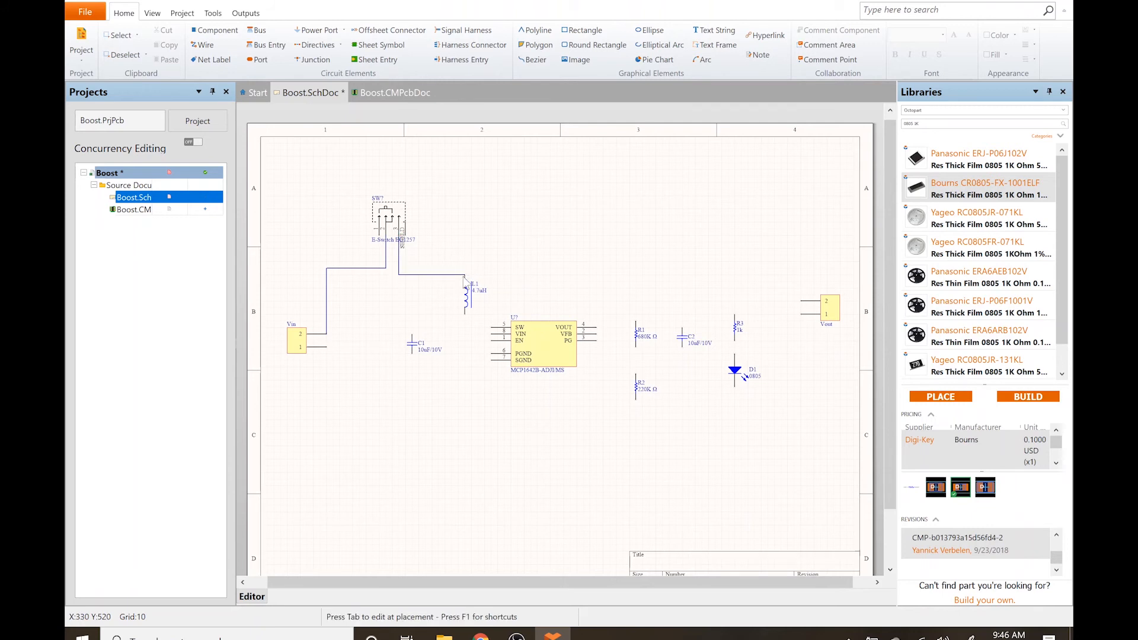
click(413, 327)
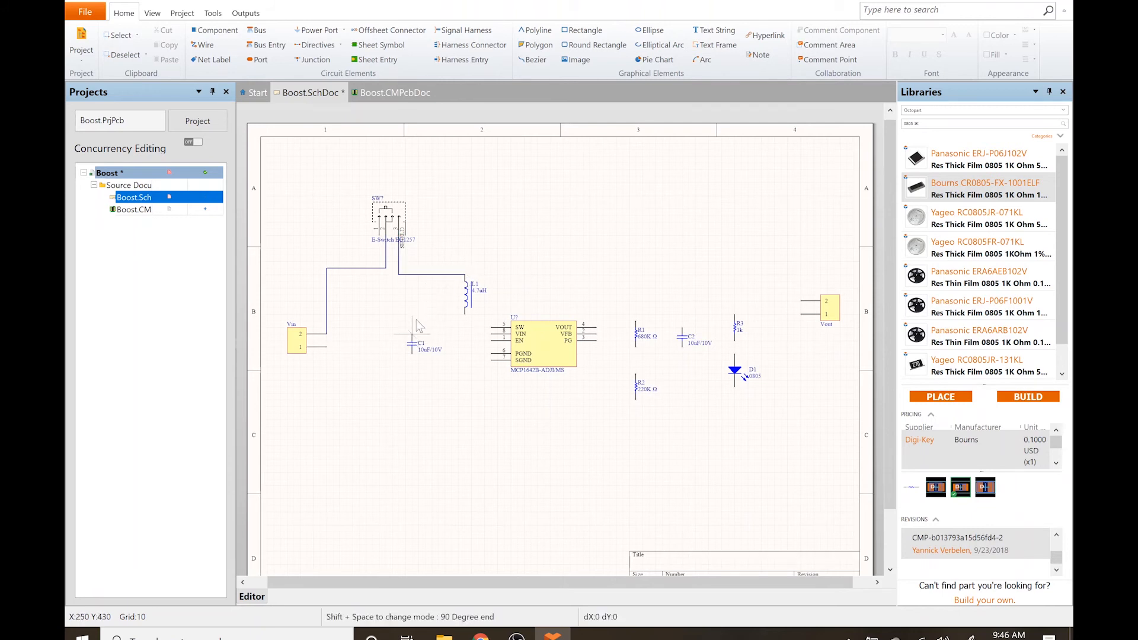
click(413, 275)
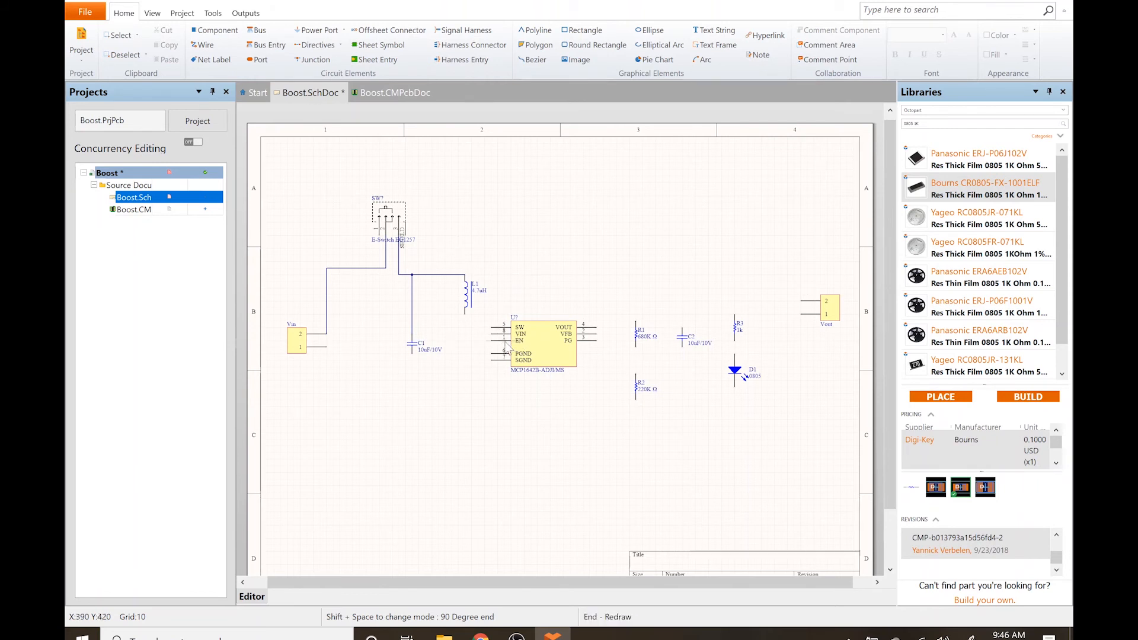
Step: Wire the MCP1642B's SW pin to the lower end of L1 and its VIN and EN pins to the switched supply wire
click(491, 327)
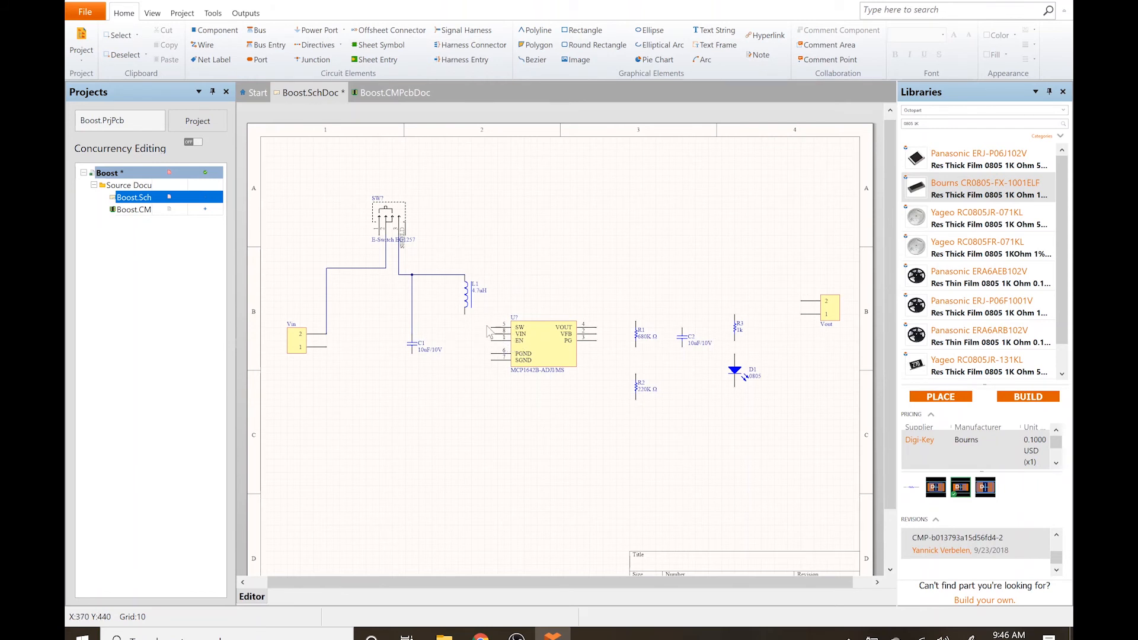
click(466, 315)
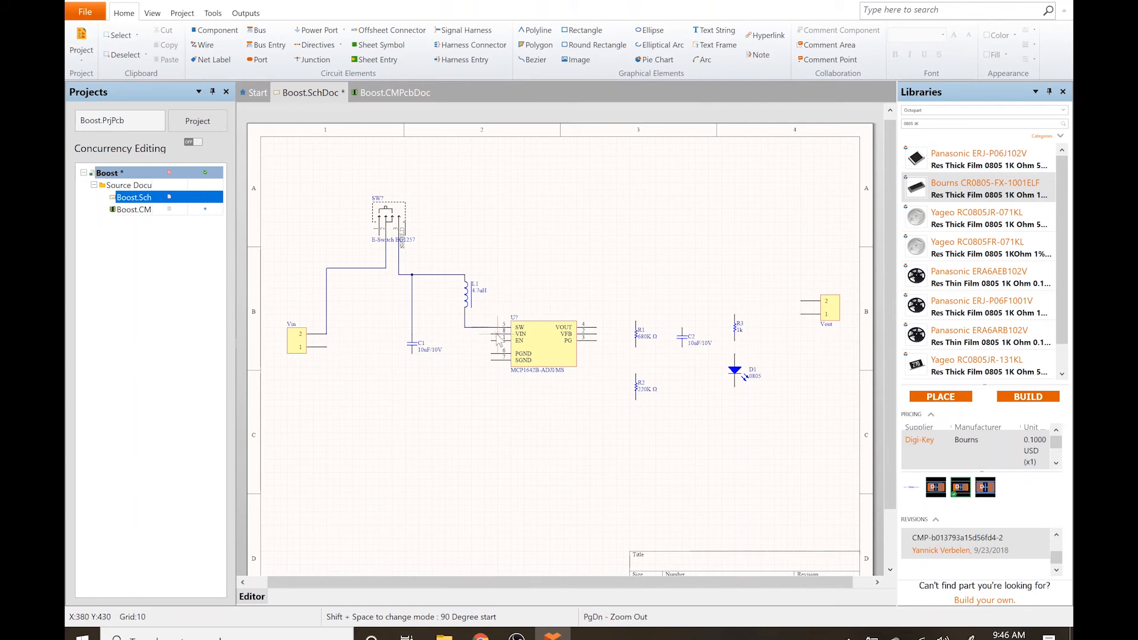
click(445, 275)
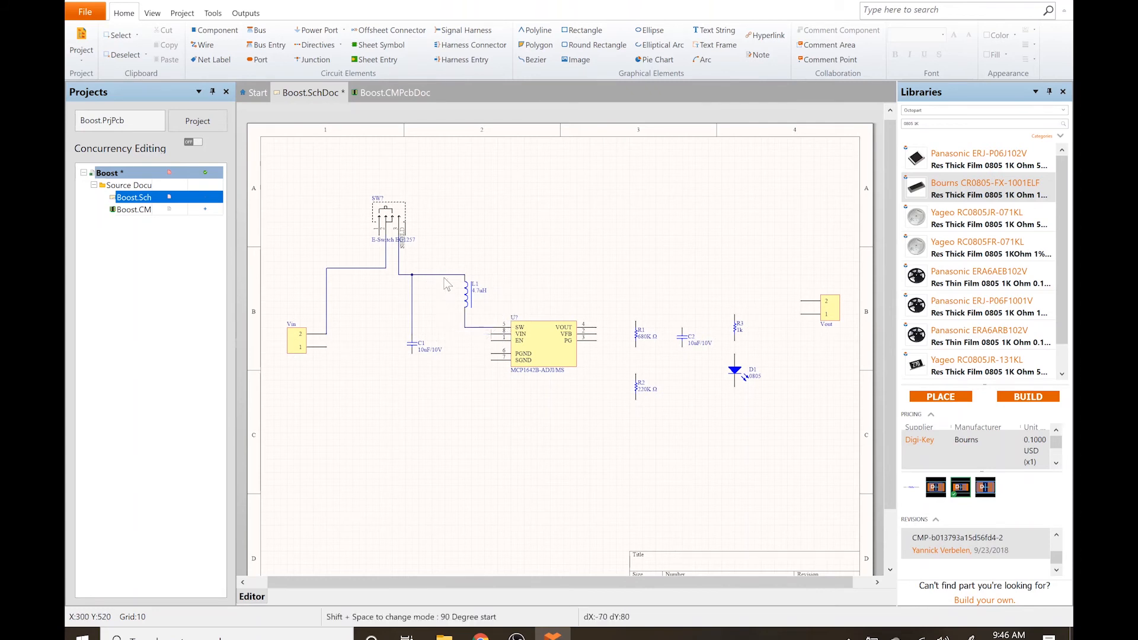
click(491, 334)
click(491, 341)
click(445, 334)
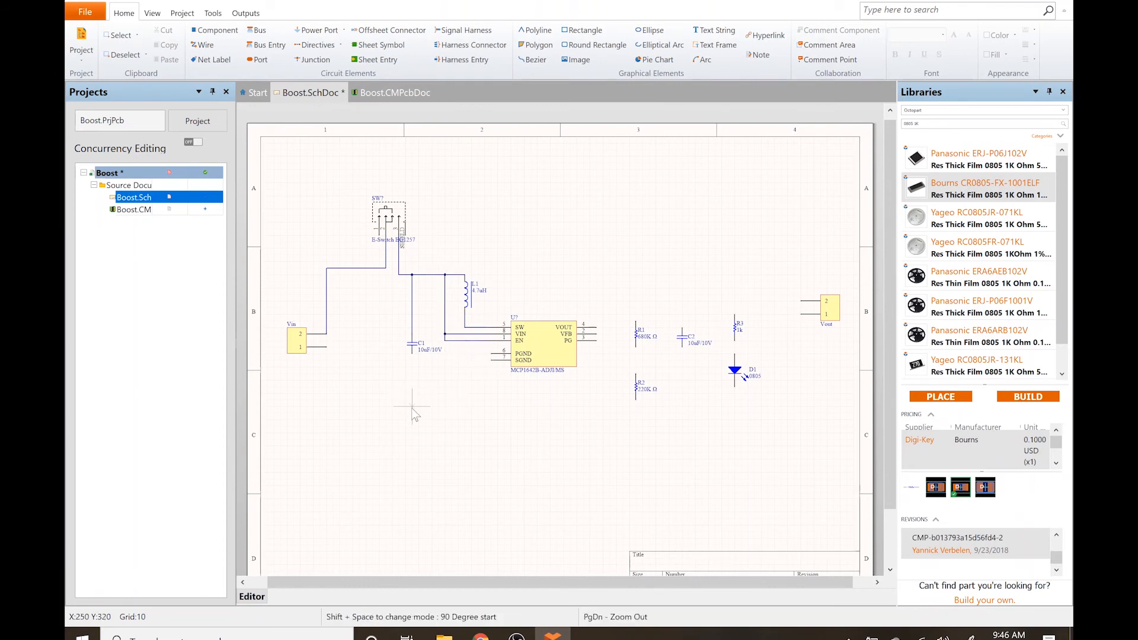
key(Escape)
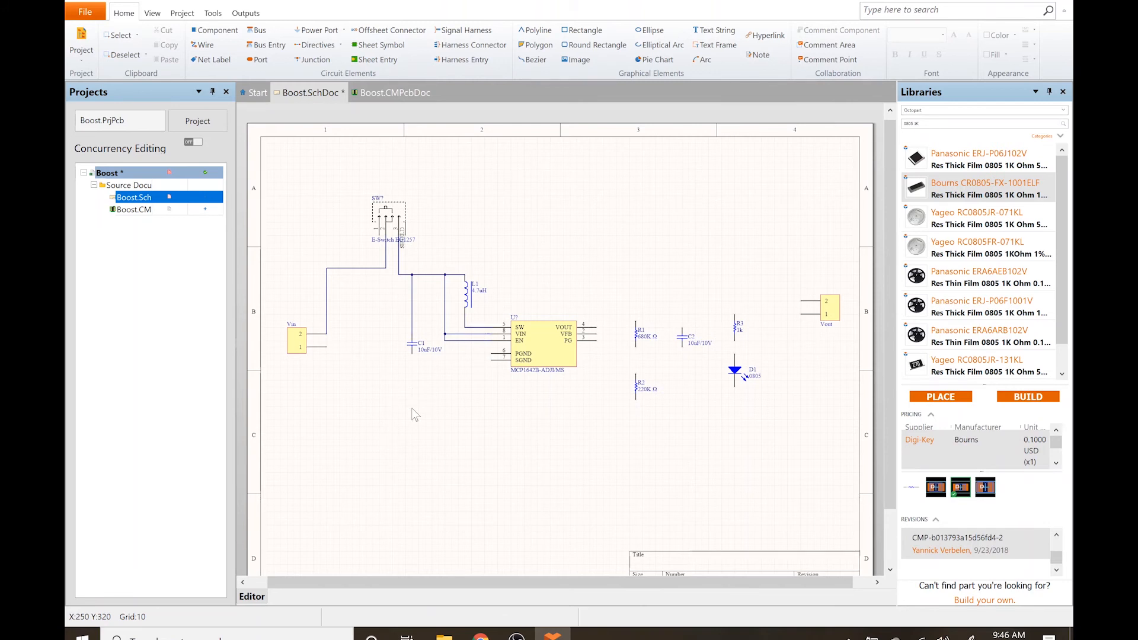
Step: Place GND power ports below the Vin terminal block, C1, R2, D1 and the Vout terminal block
key(p)
key(o)
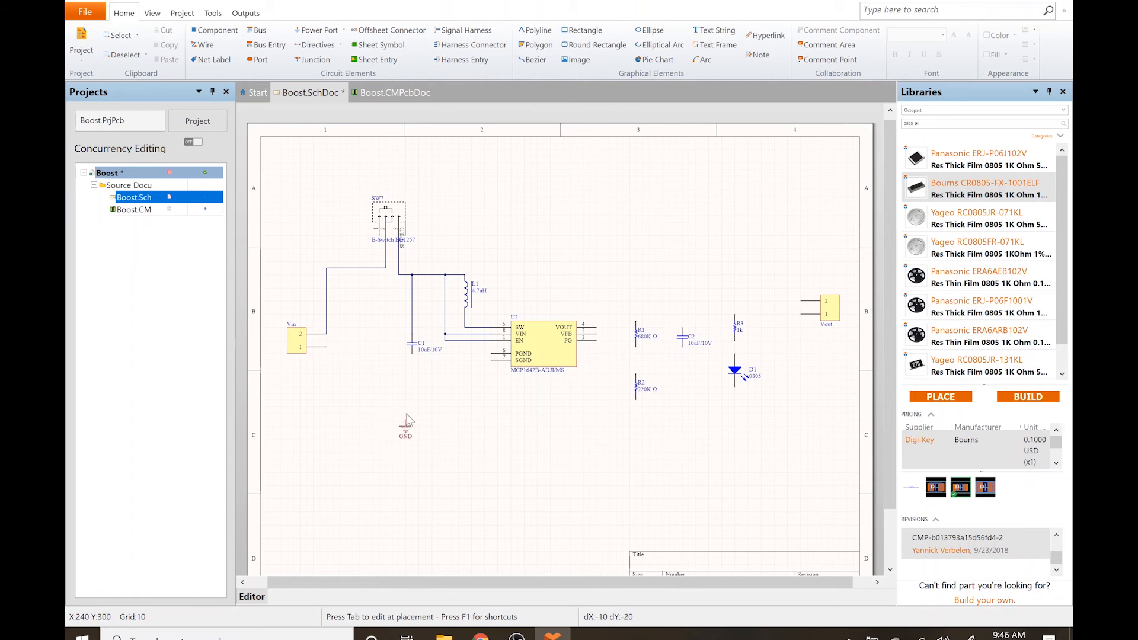
click(326, 389)
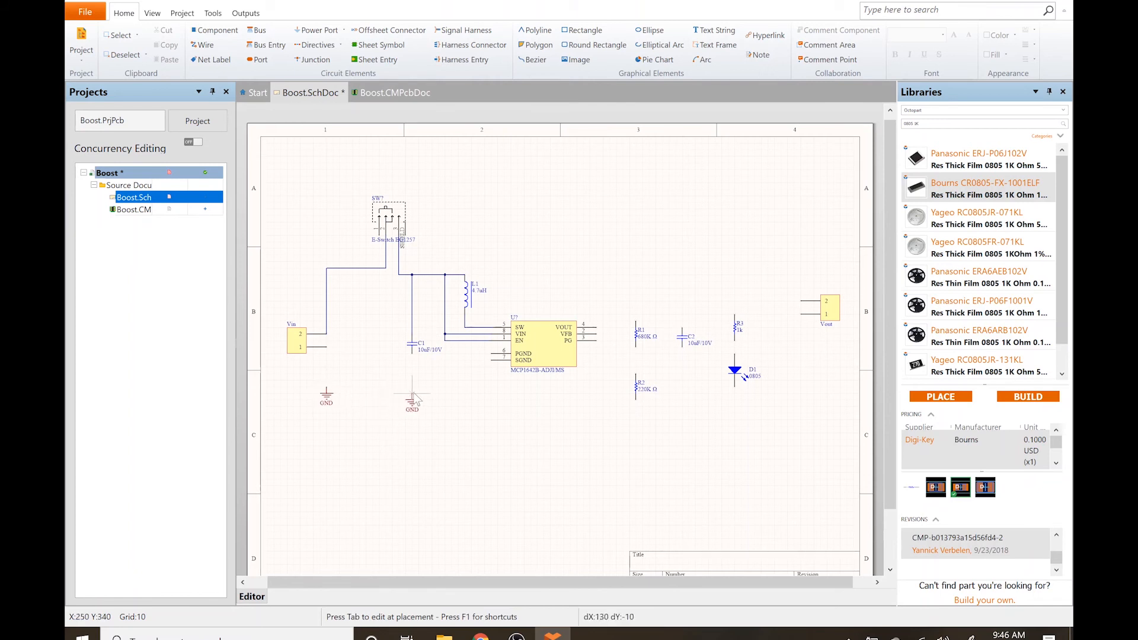
click(418, 395)
click(636, 434)
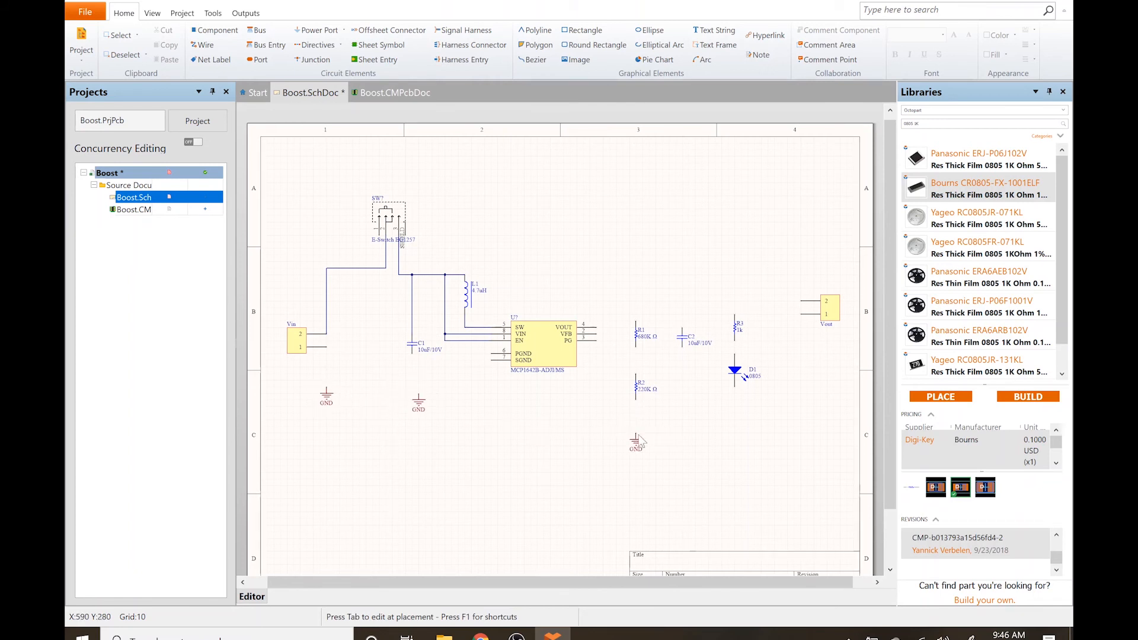
click(746, 426)
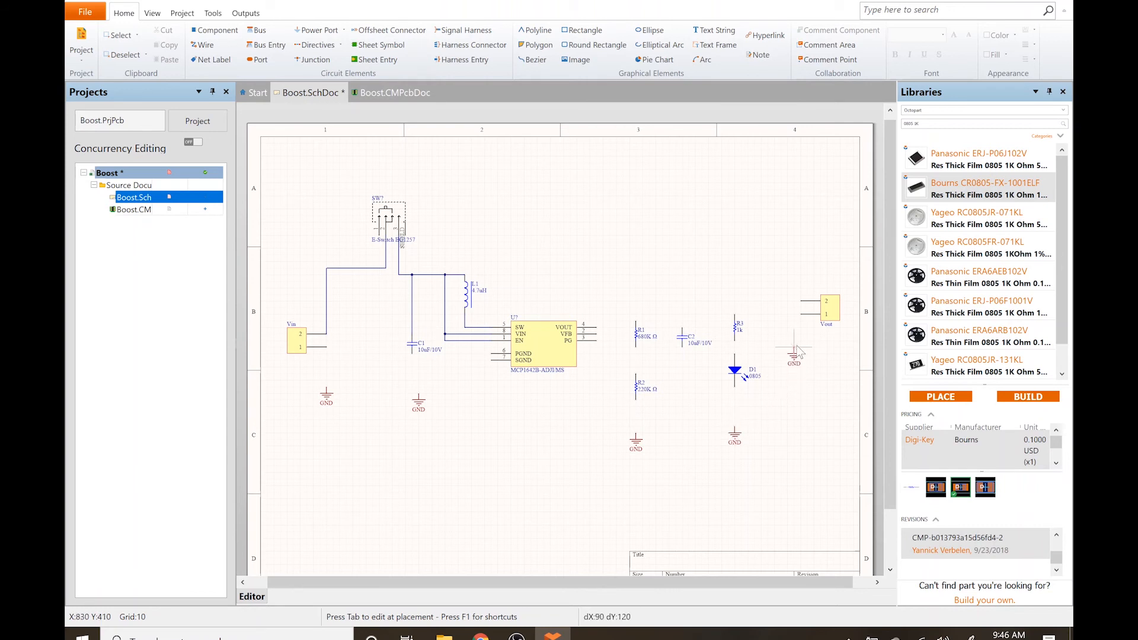
click(811, 341)
right_click(808, 371)
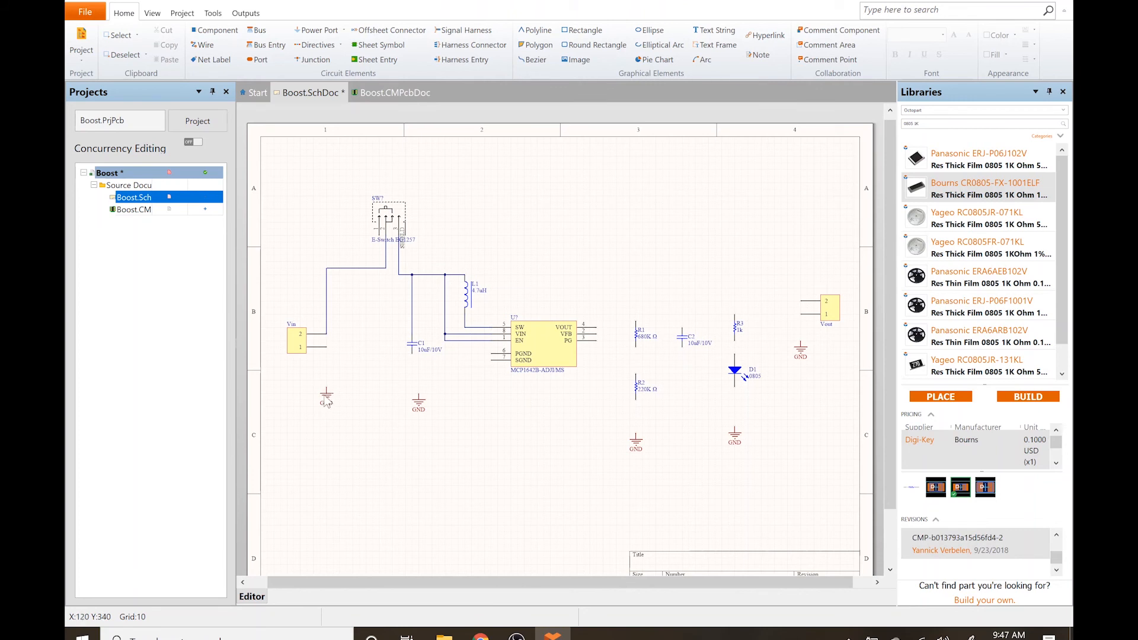
Step: Lower the ground port under Vin slightly and look through the available power port styles
drag(323, 396, 326, 394)
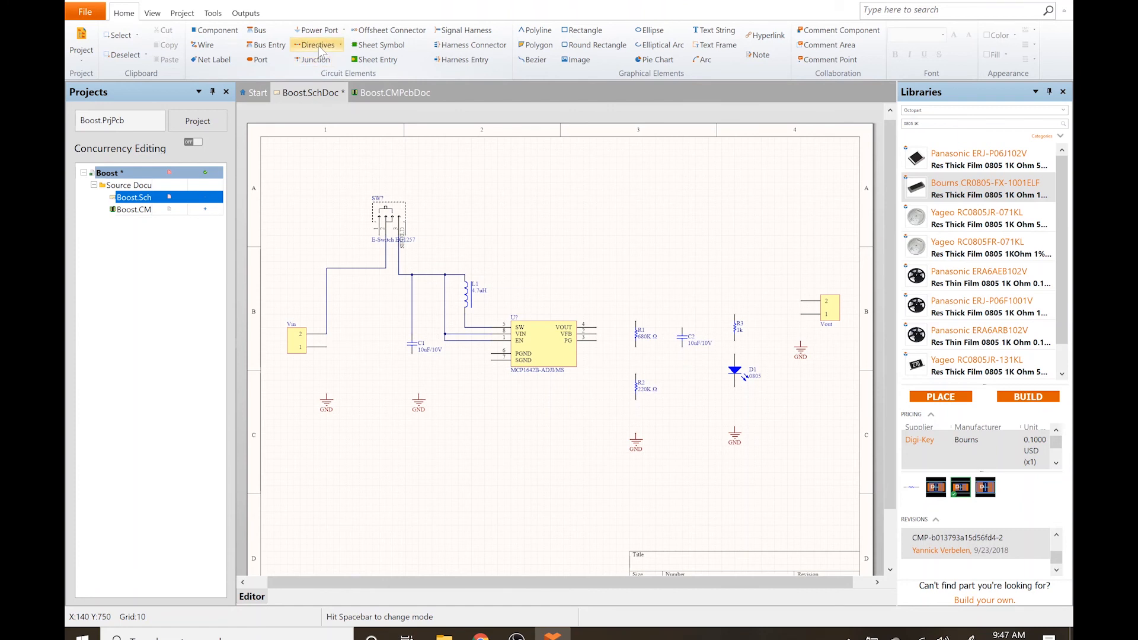
click(305, 33)
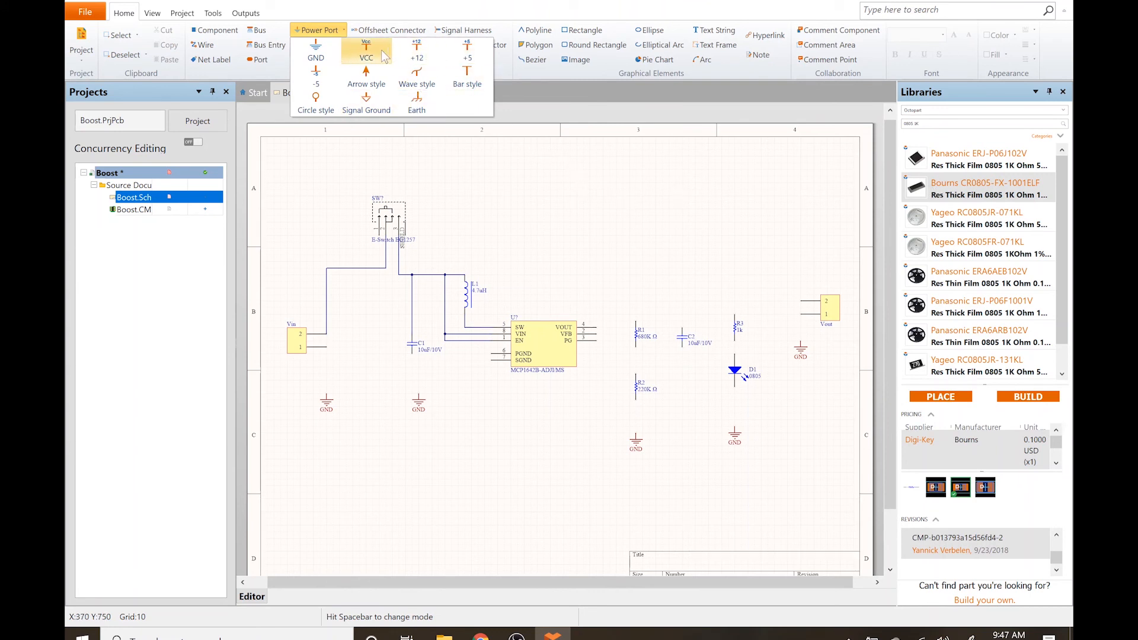
click(325, 30)
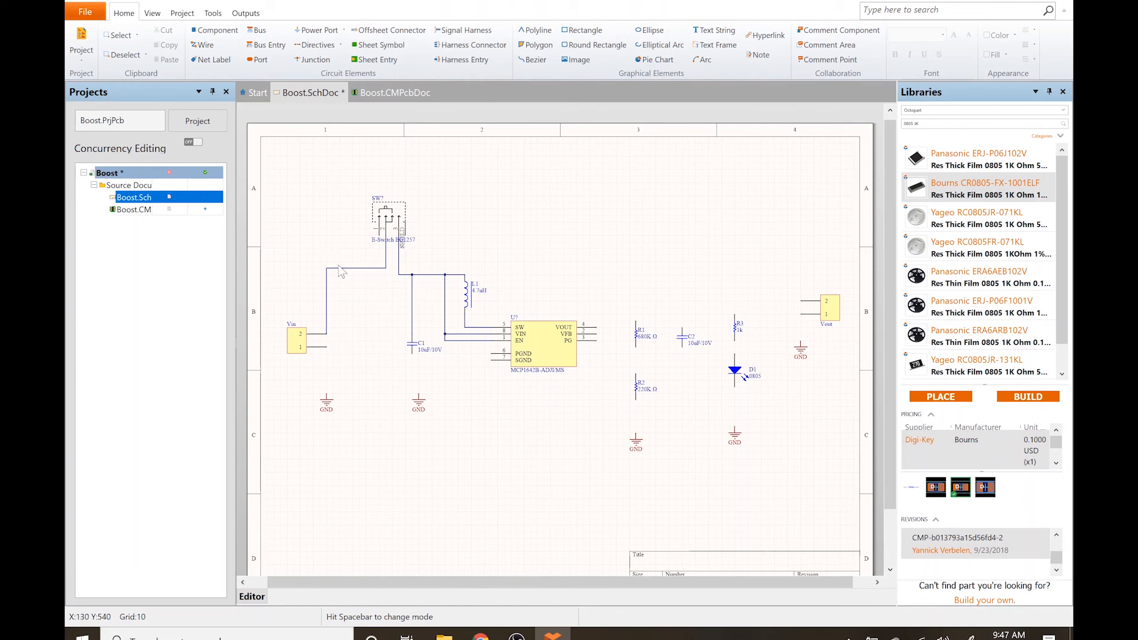
Step: Raise the wire between the switch and L1 level with the Vin wire, and lower the Vin and C1 ground ports into line with D1's
drag(428, 276, 428, 270)
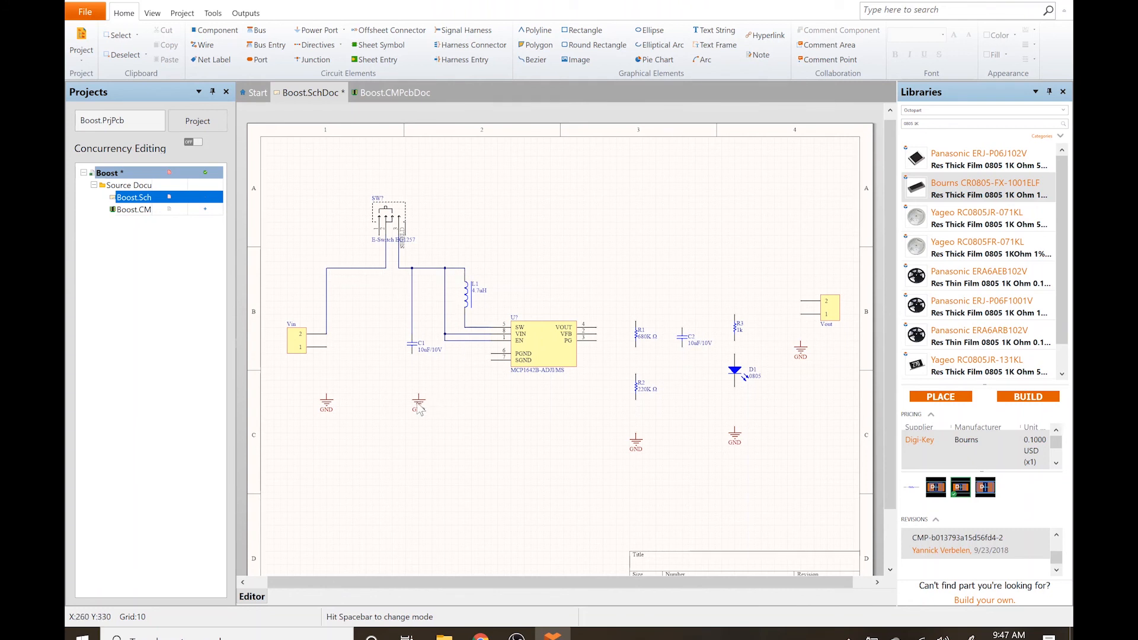
drag(416, 393, 414, 428)
drag(327, 412, 327, 445)
Step: Wire pin 1 of the Vin terminal block and the lower end of C1 down to their ground ports
click(326, 346)
click(327, 428)
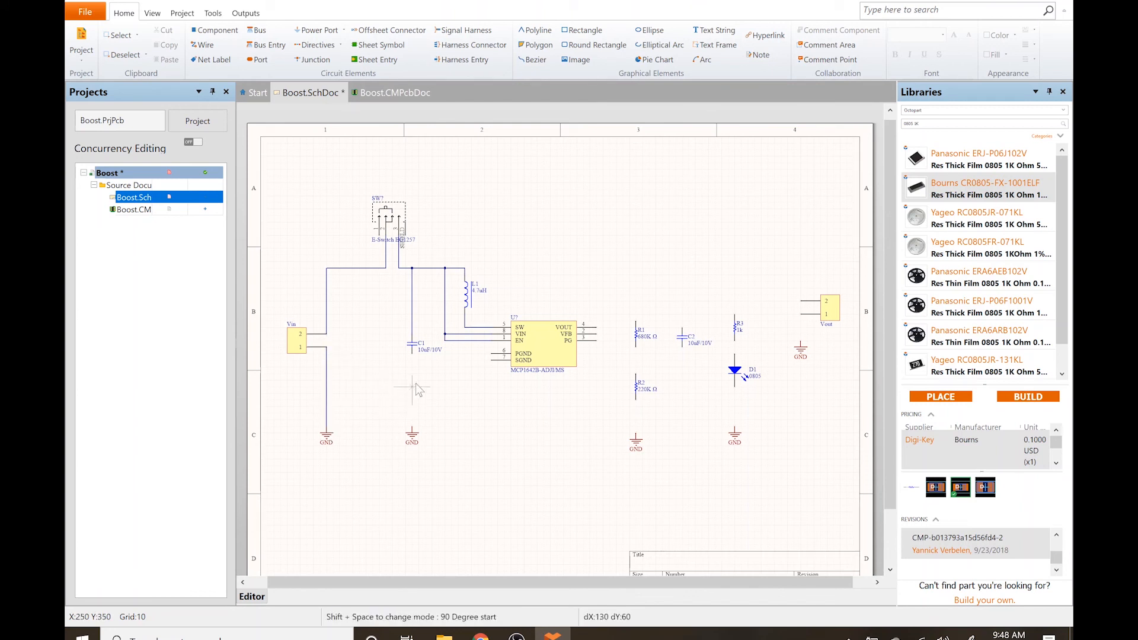
click(412, 357)
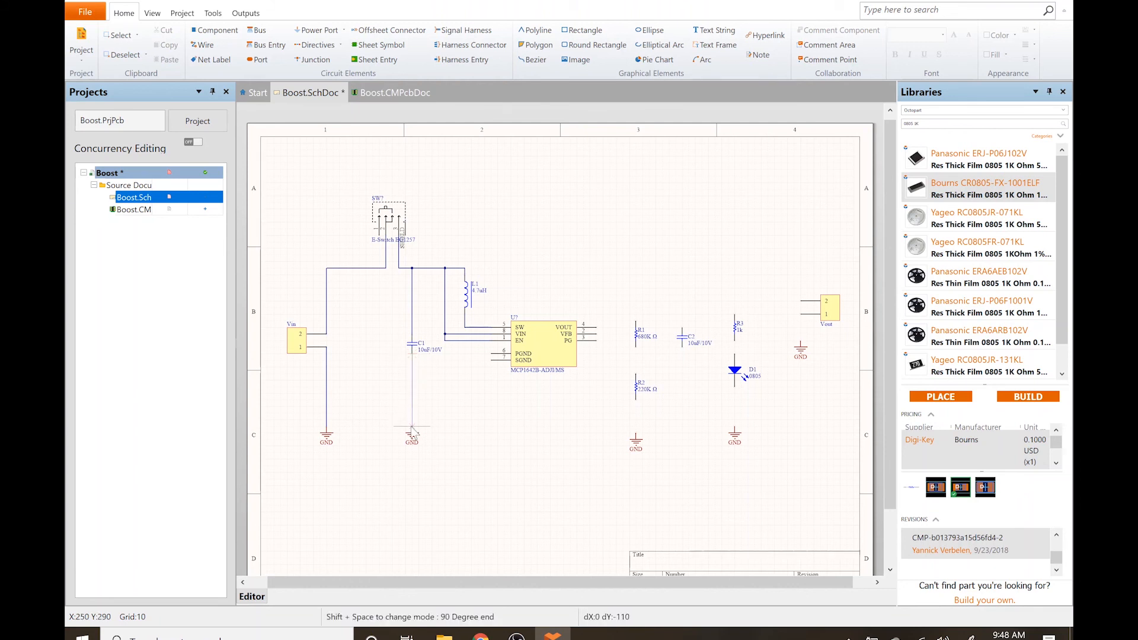
click(412, 428)
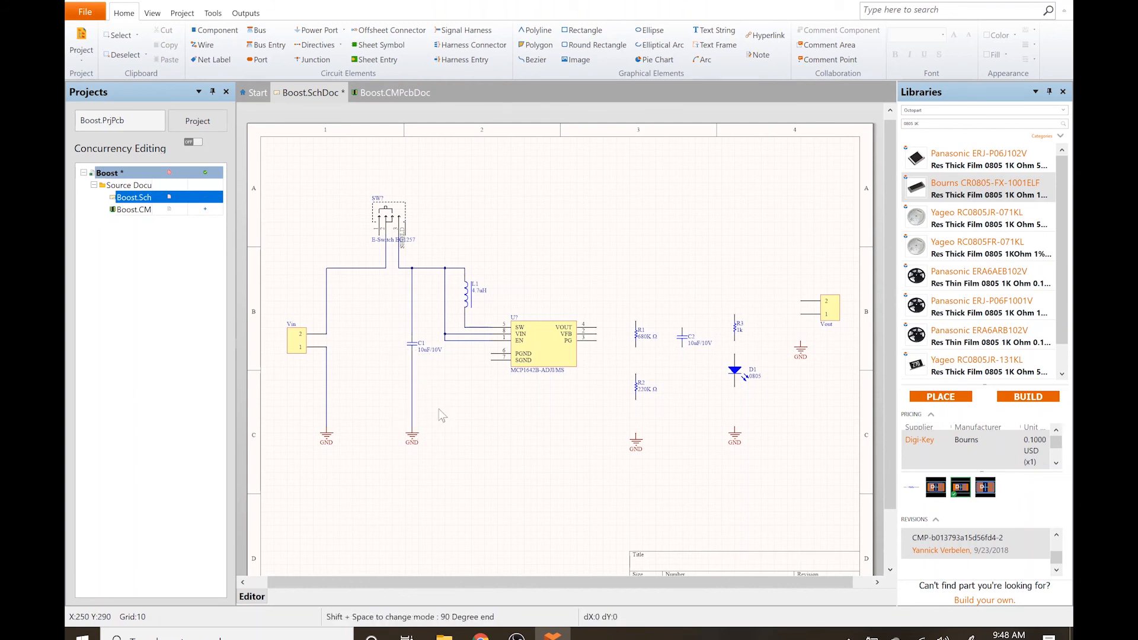
Step: Tie the converter's PGND and SGND pins together and wire them to the ground wire below C1
click(492, 360)
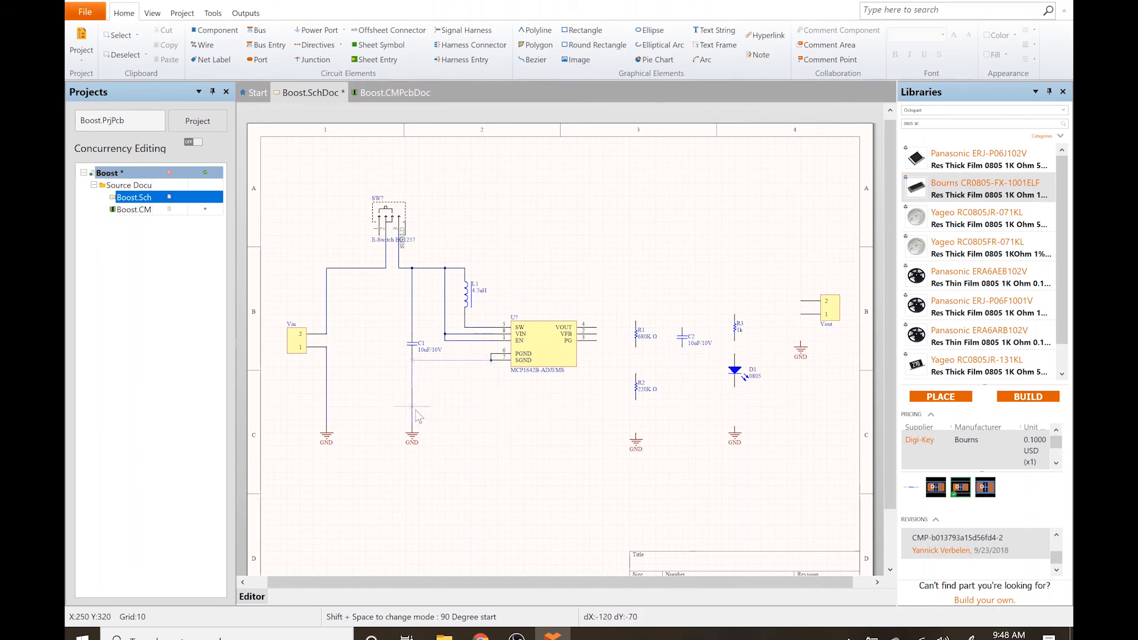
key(End)
key(space)
click(412, 413)
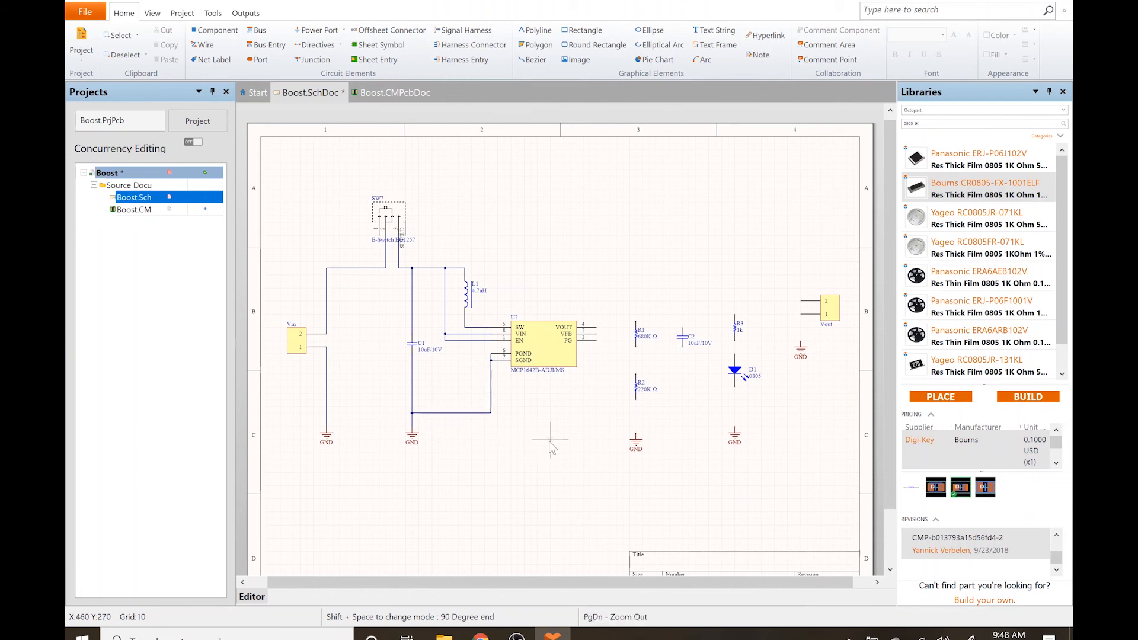
Step: Wire the converter's VOUT pin up and across to pin 2 of the Vout terminal block
click(597, 337)
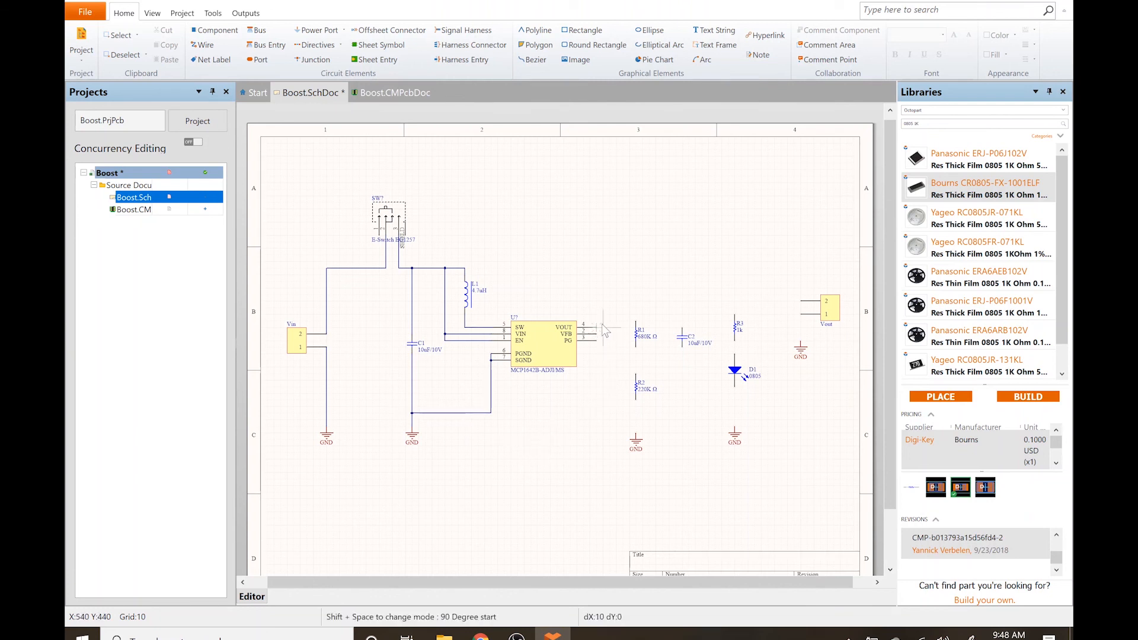
key(space)
click(610, 302)
key(space)
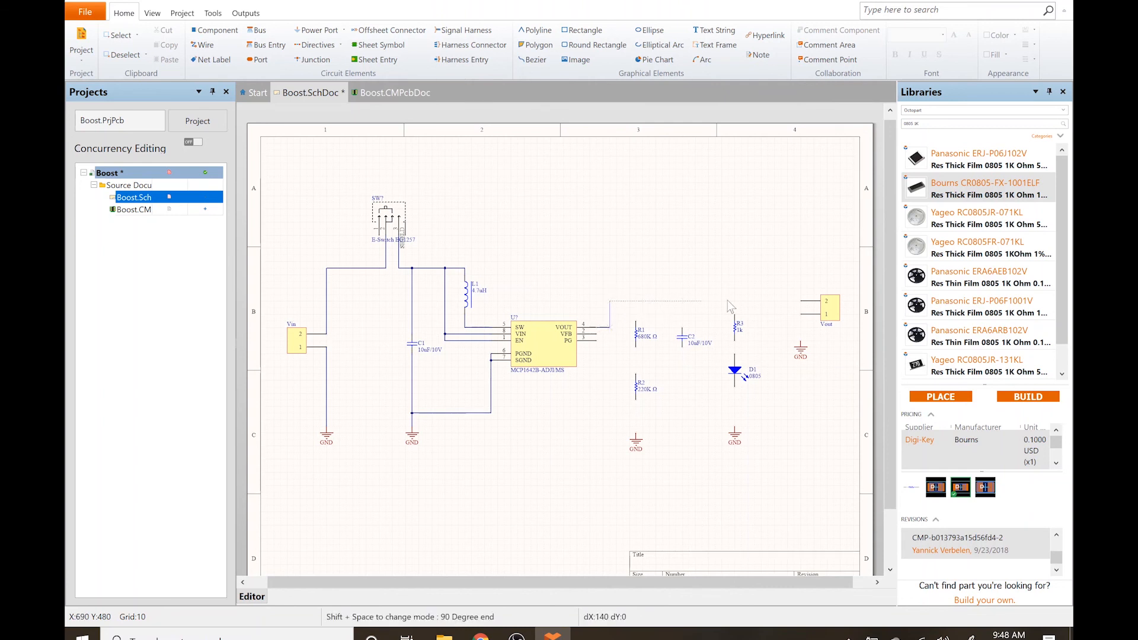
click(801, 301)
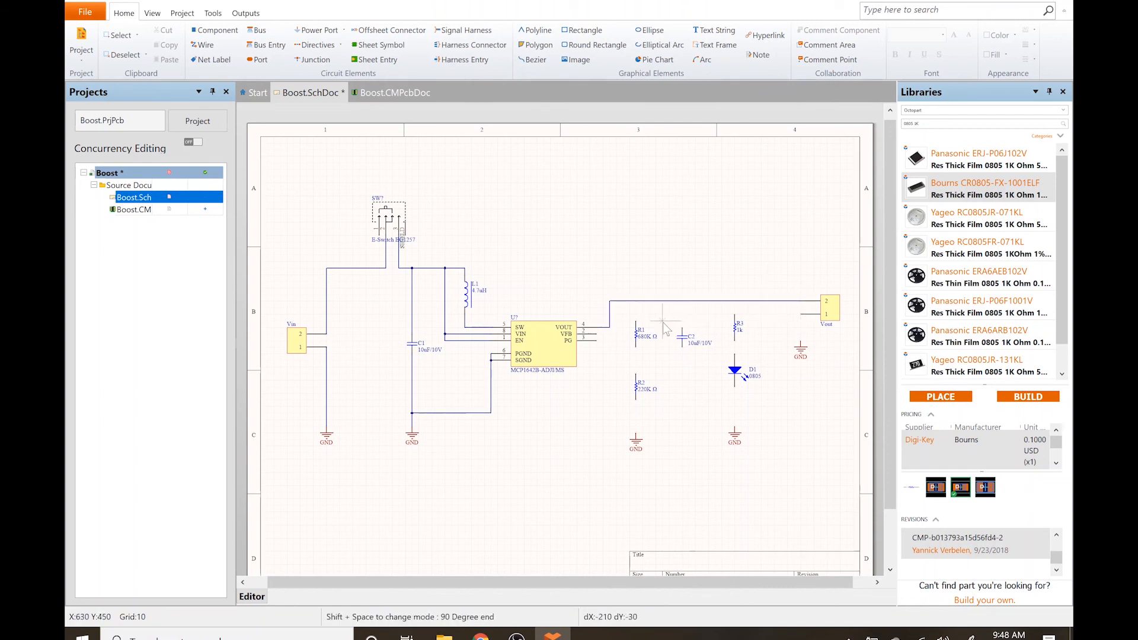
Step: Wire R1 and R2 in series from the output wire down to the ground port below R2
click(636, 321)
click(636, 301)
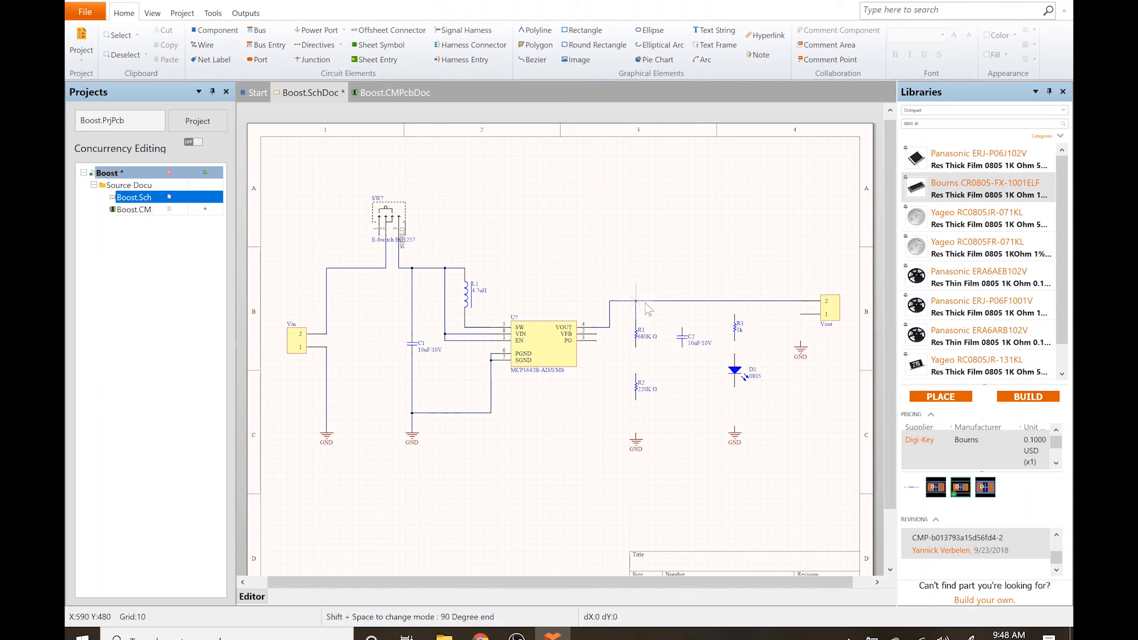
click(636, 374)
click(636, 400)
click(636, 439)
Step: Wire the converter's VFB pin down and across to the node between R1 and R2
click(597, 335)
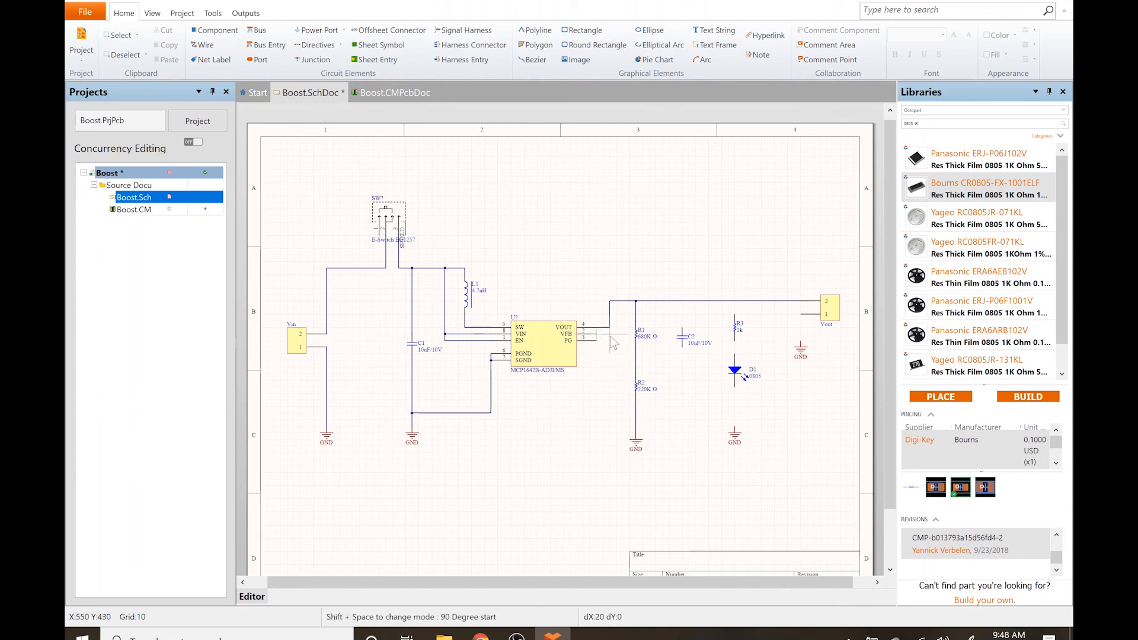
click(610, 334)
click(610, 360)
click(636, 359)
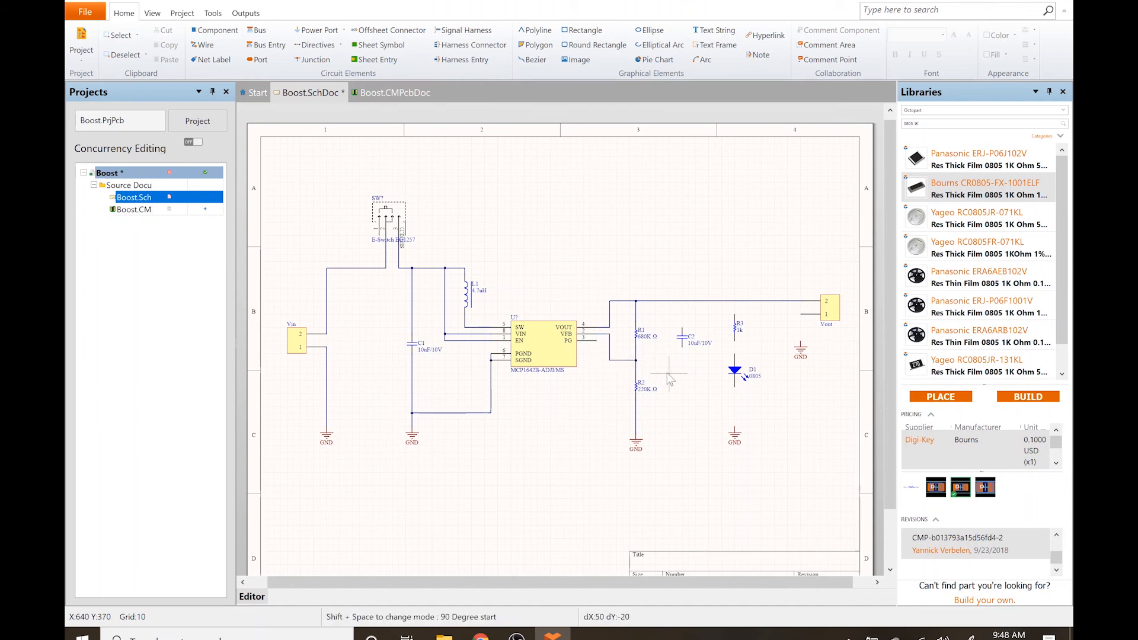
Step: Wire C2 between the output wire and the ground wire below R2
click(683, 302)
click(683, 348)
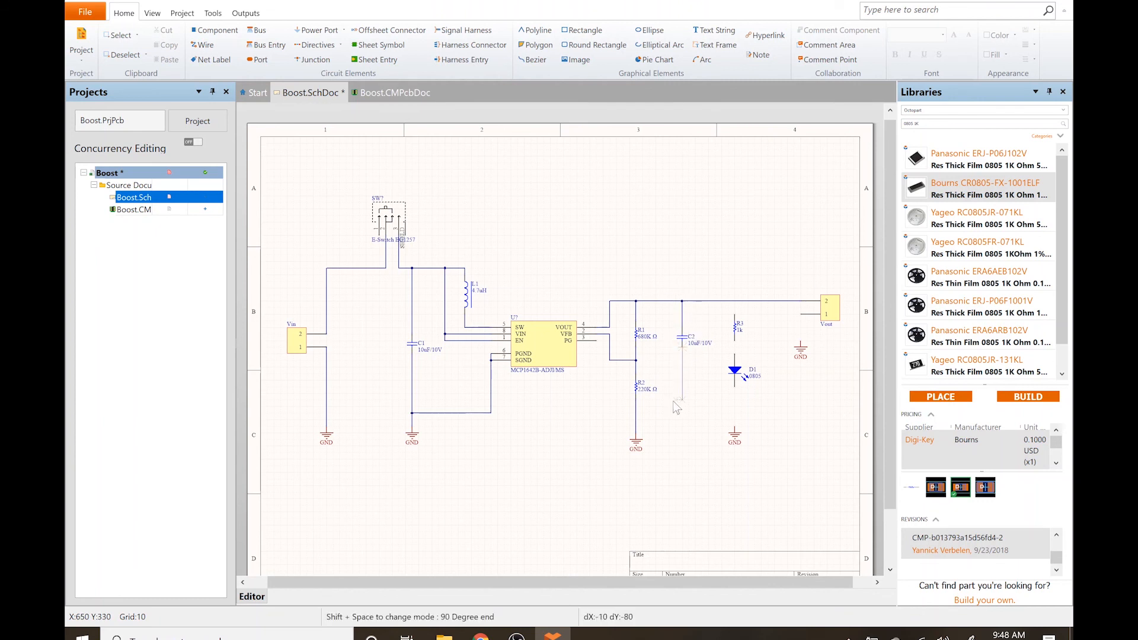
click(636, 419)
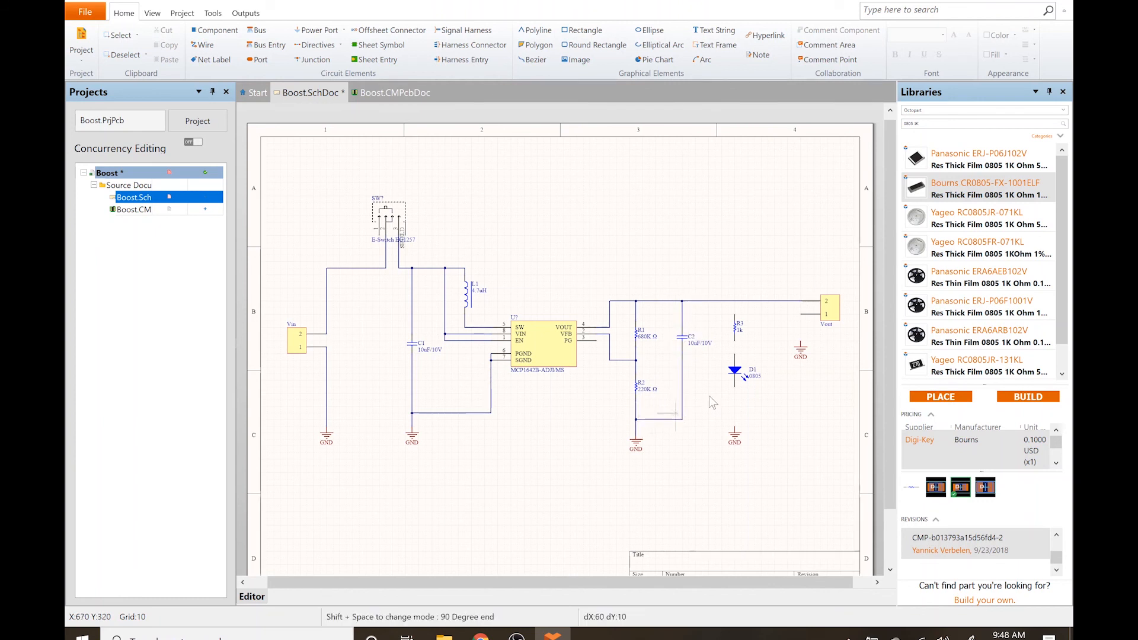
Step: Wire the 1k resistor and LED D1 in series from the output wire down to the ground port below D1
click(735, 315)
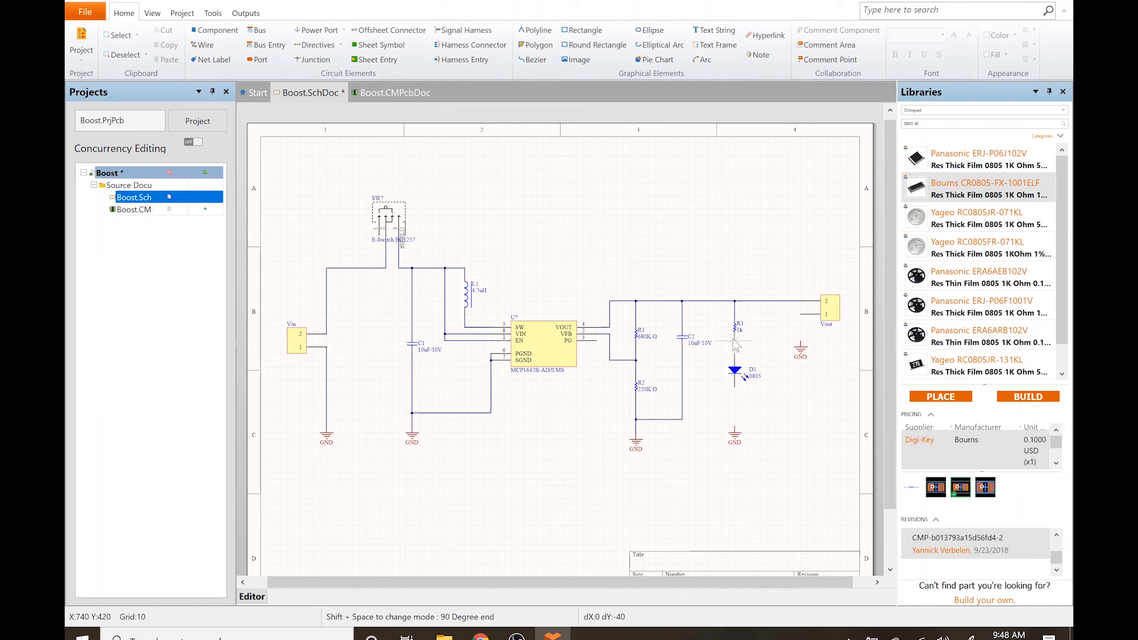
click(735, 341)
click(734, 353)
click(735, 428)
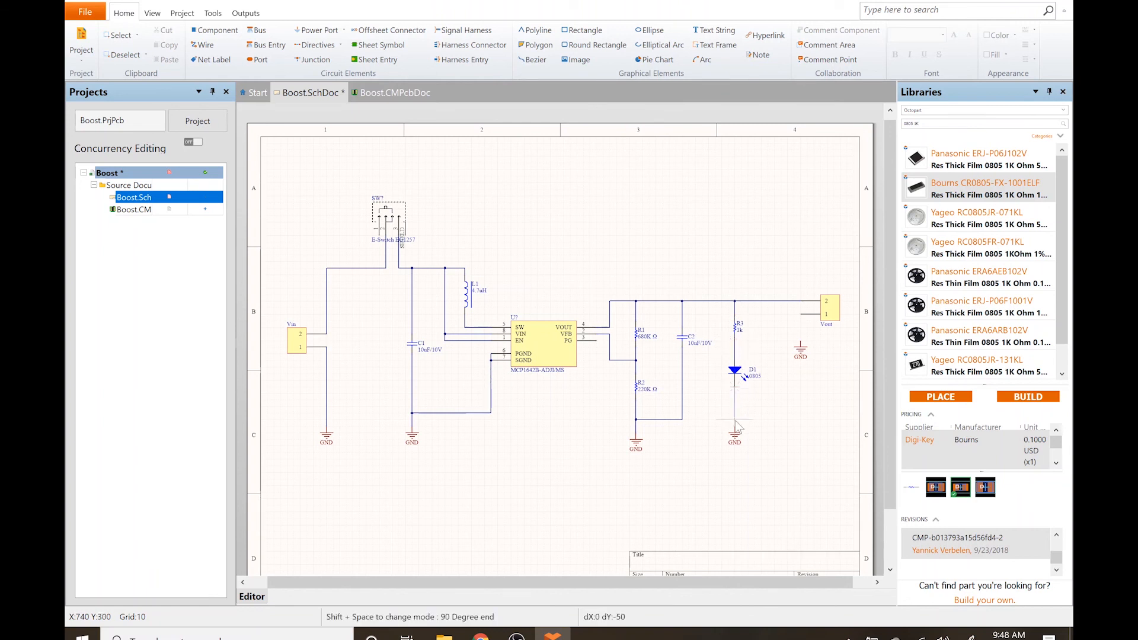
Step: Wire pin 1 of the Vout terminal block to its ground port and lower that port level with the one below D1
click(801, 345)
click(801, 315)
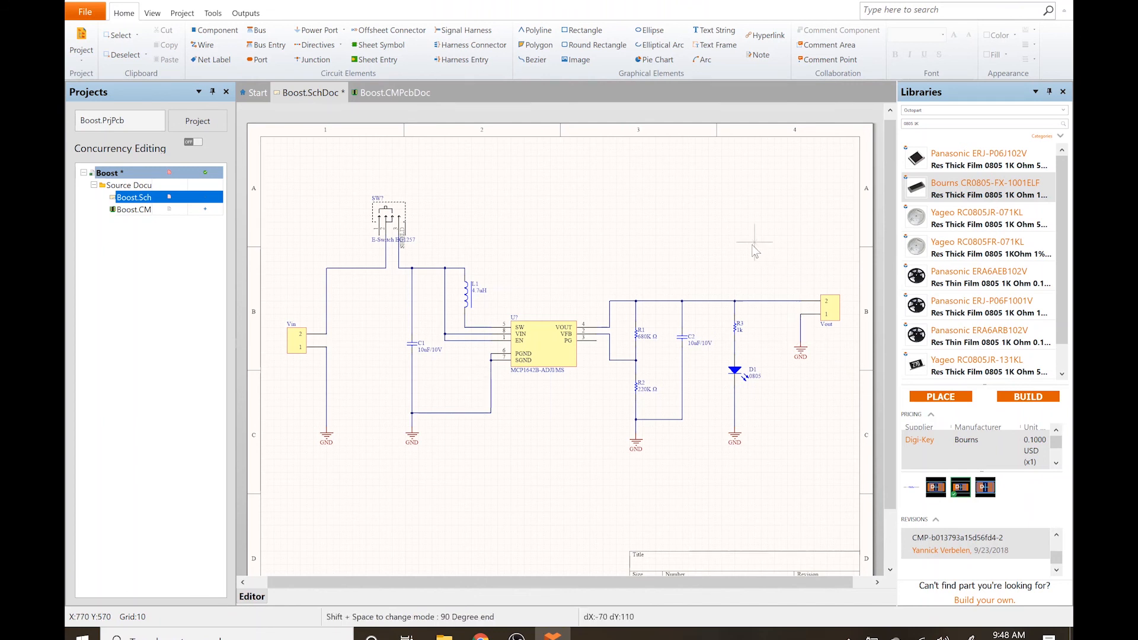
key(Escape)
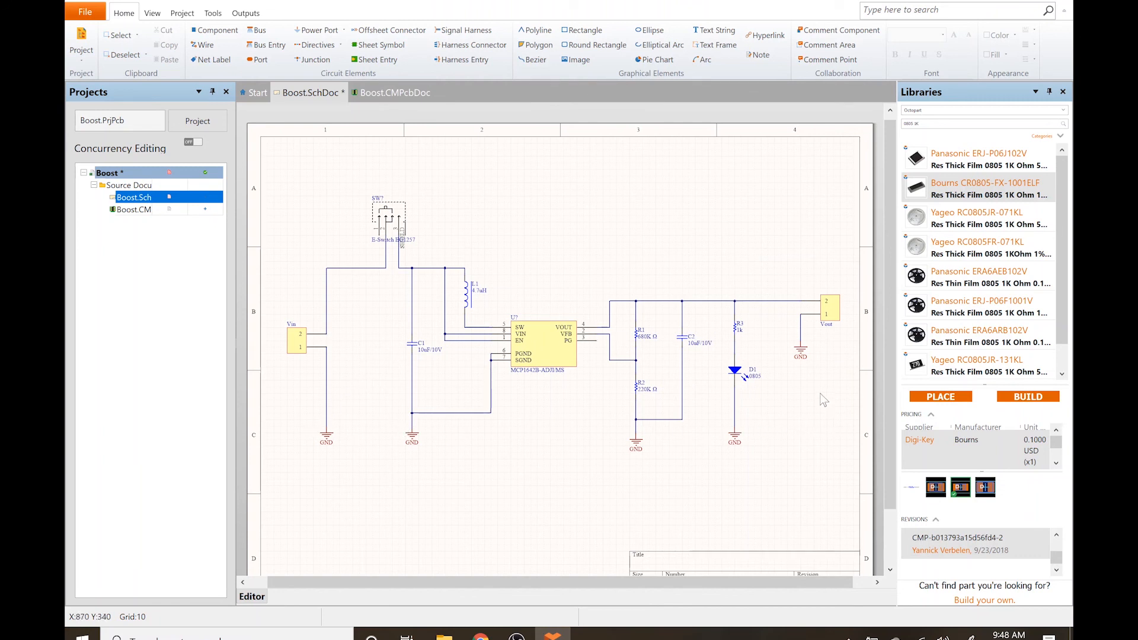
drag(801, 354, 737, 439)
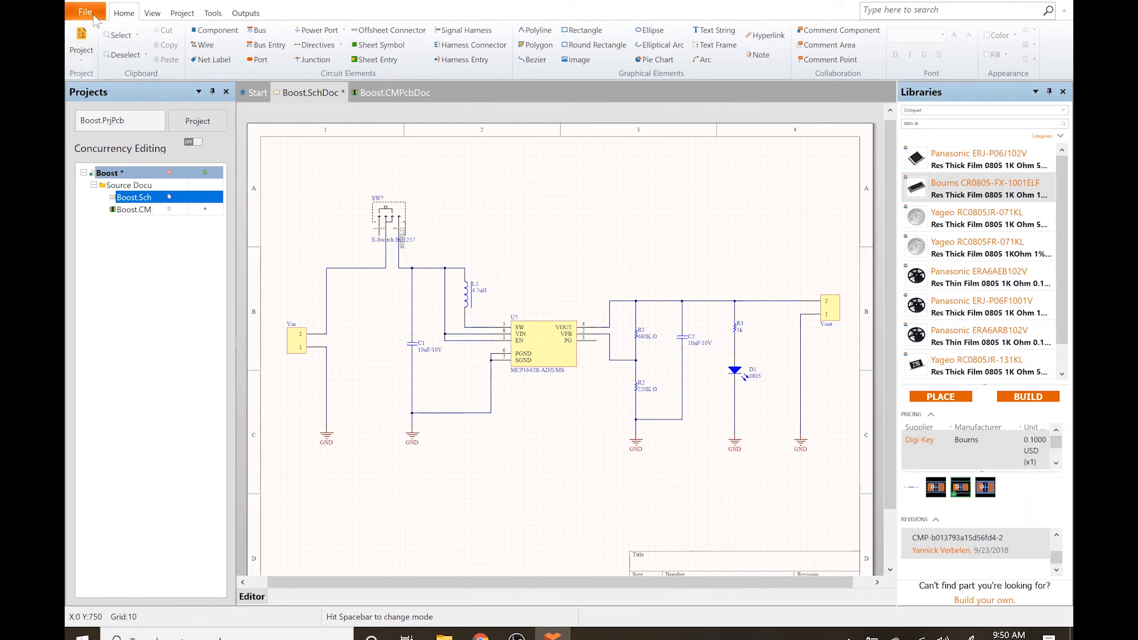
Step: Save all documents of the Boost project
click(83, 56)
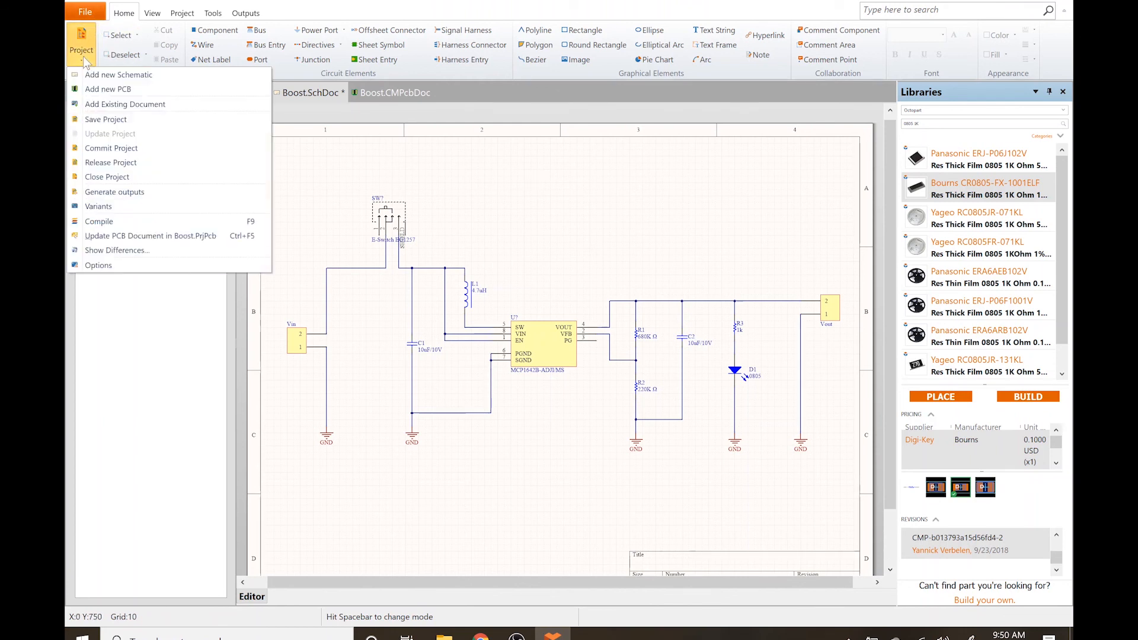
click(91, 14)
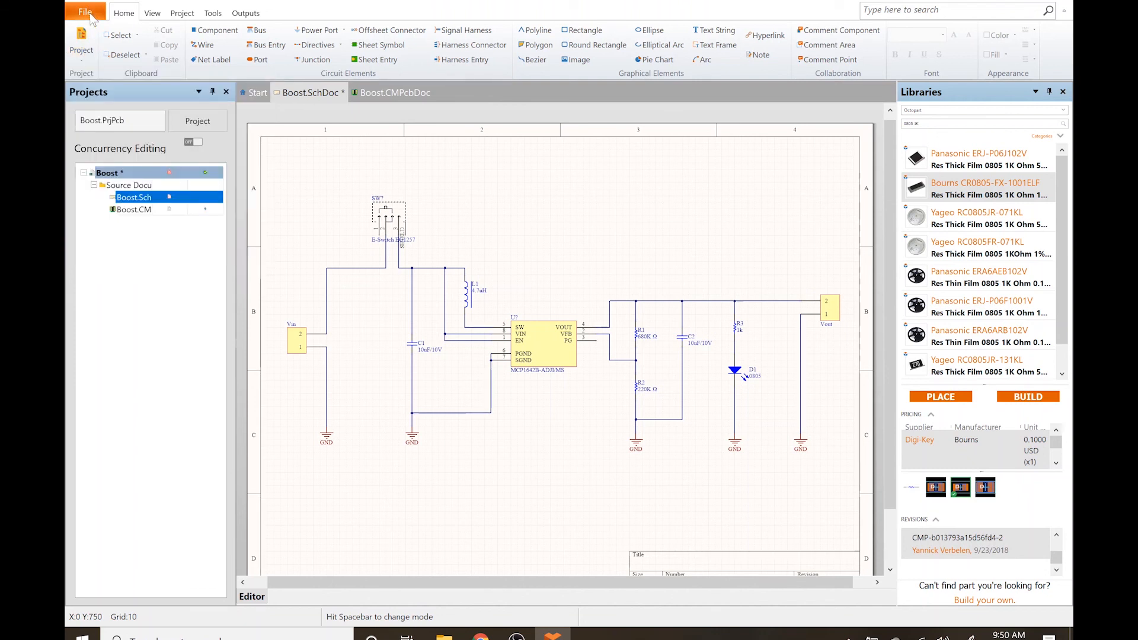
click(90, 15)
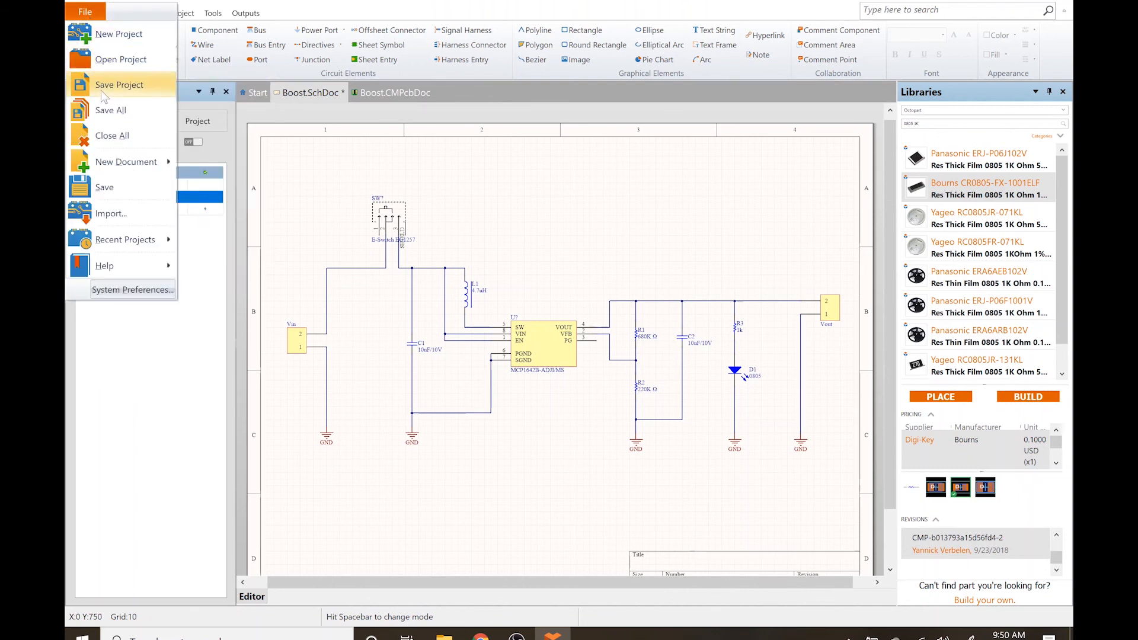
click(105, 111)
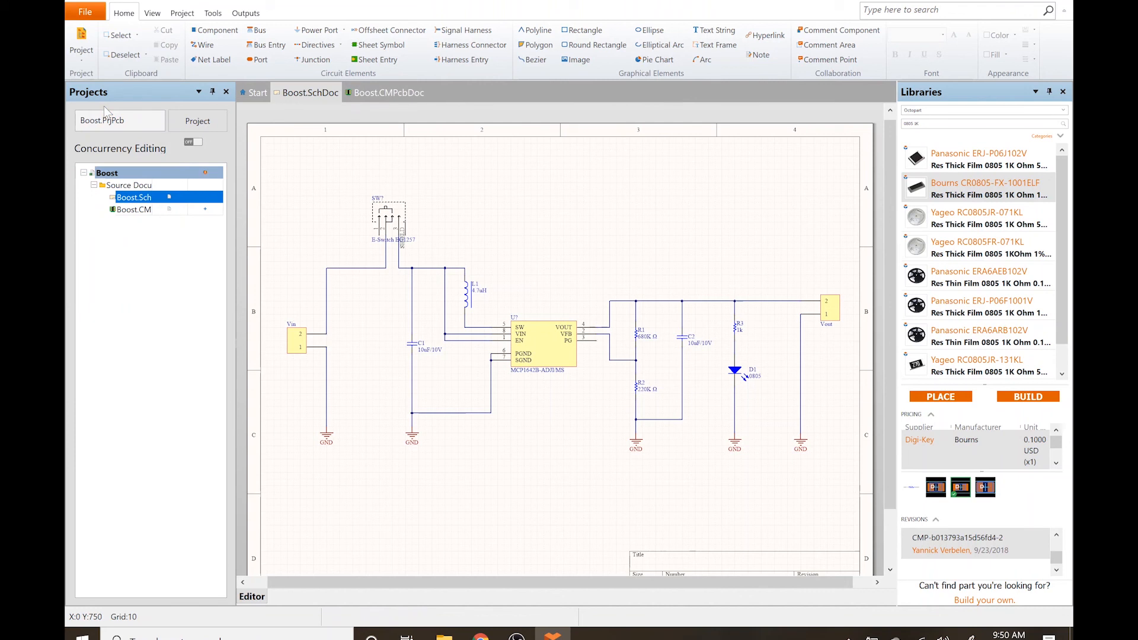
Step: Commit the project with Boost.CMPcbDoc, Boost.PrjPcb and Boost.SchDoc all included and no comment
click(90, 60)
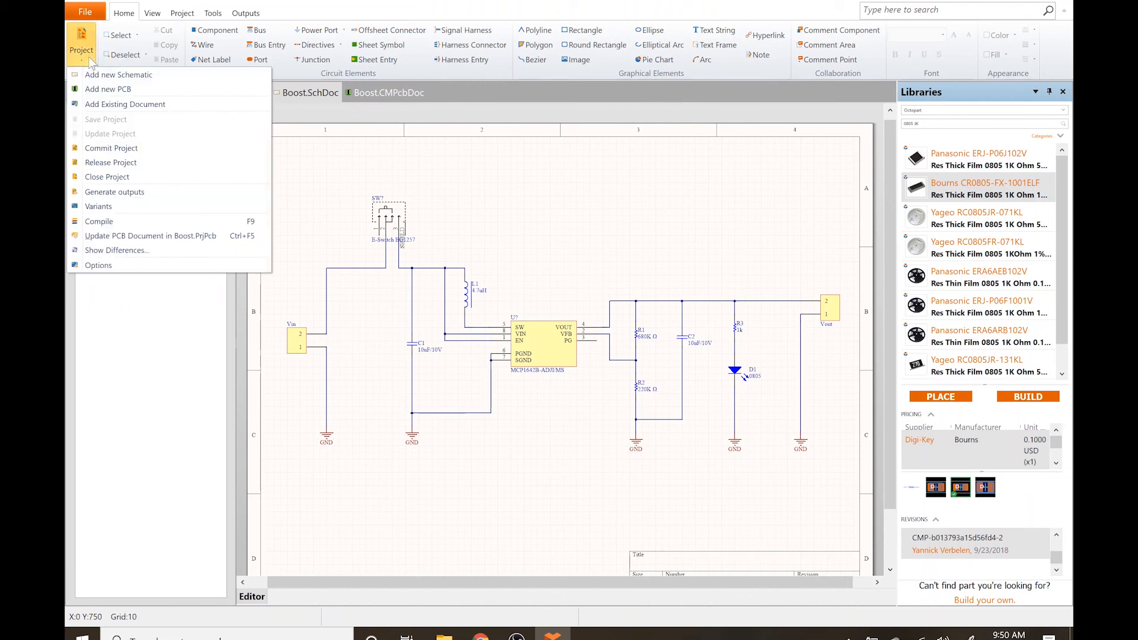
click(105, 150)
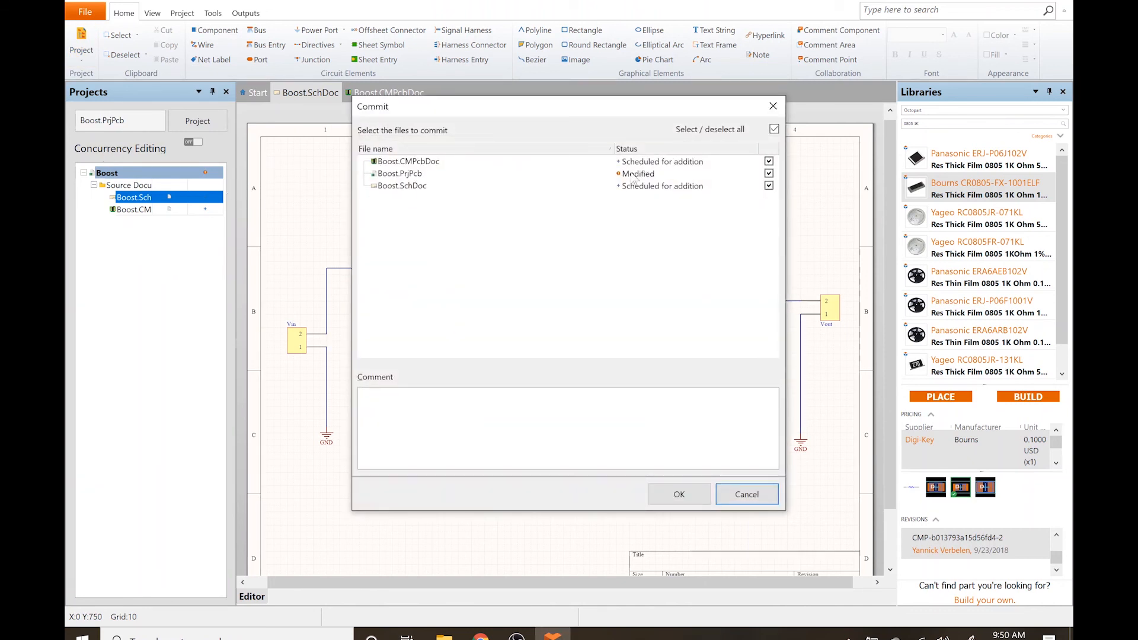
click(680, 494)
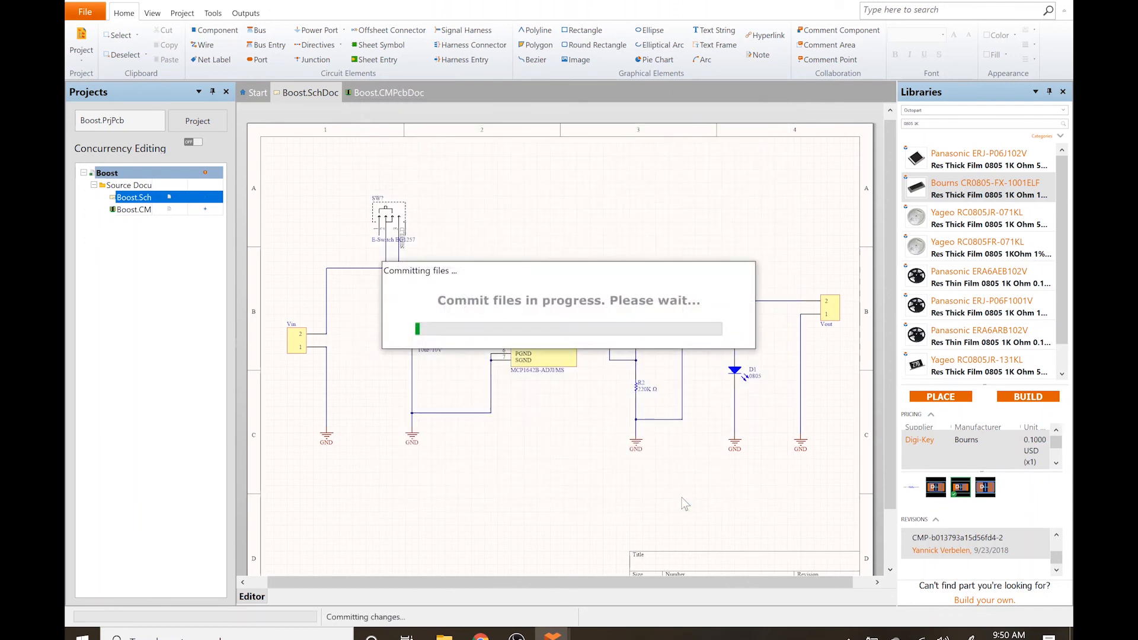